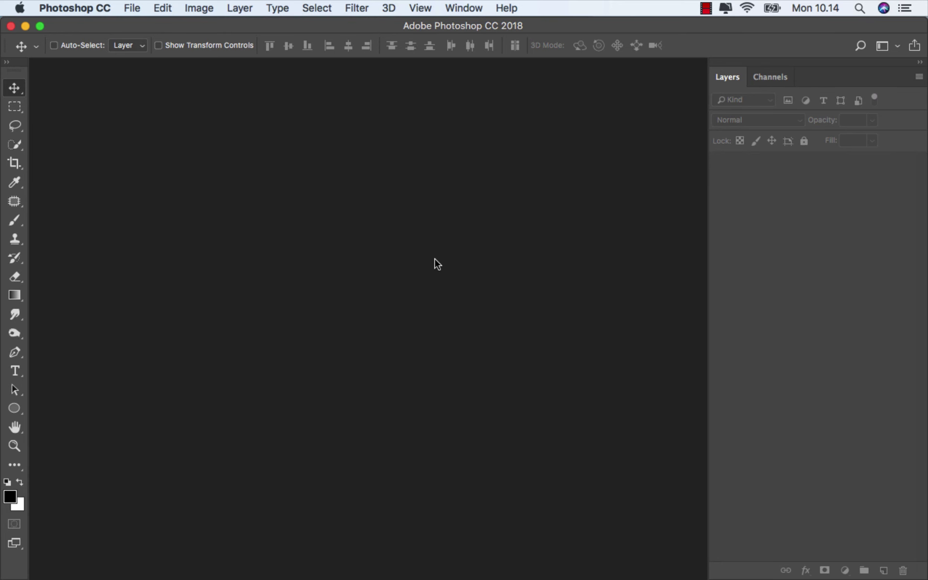
# Create a new blank 6000 × 3666 px document from the recent Custom preset.
pyautogui.click(132, 9)
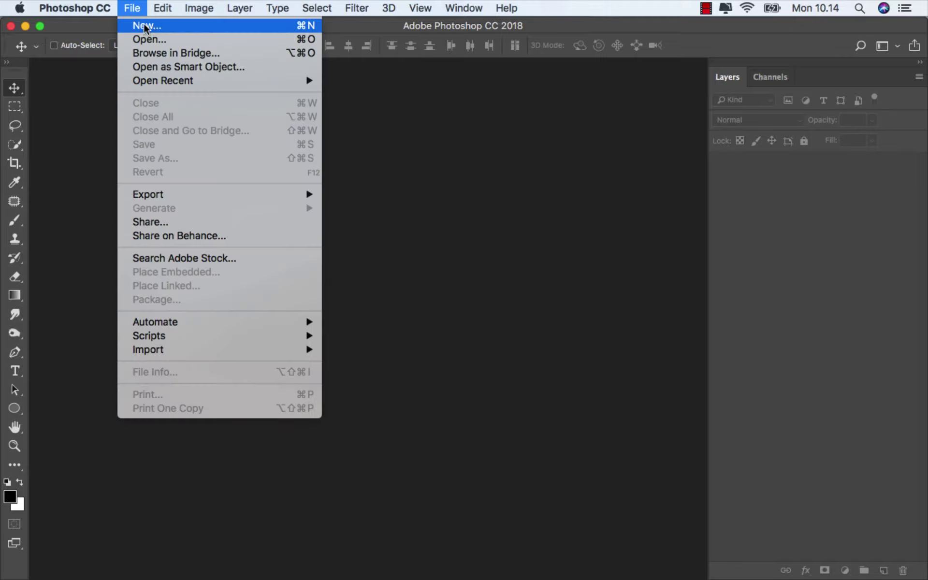
pyautogui.click(159, 32)
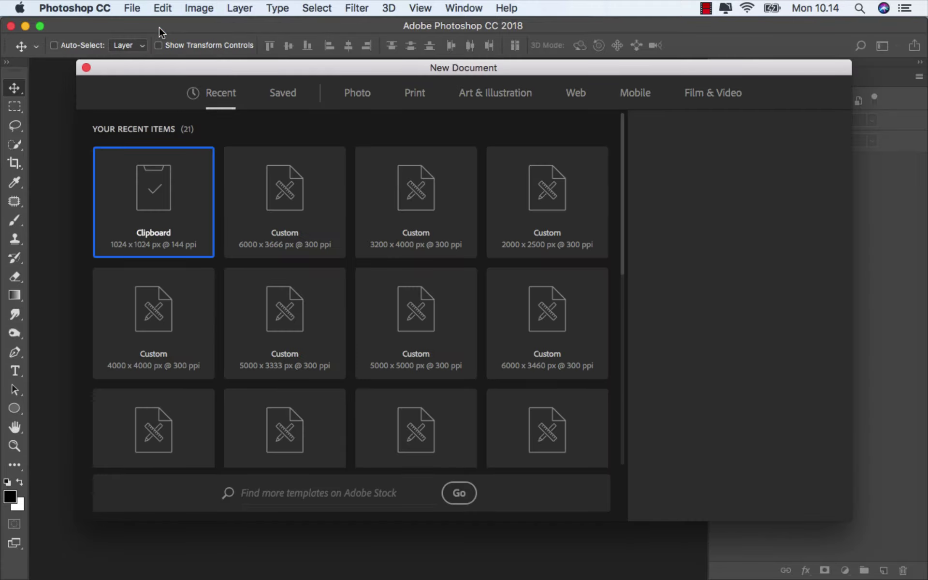
pyautogui.click(267, 222)
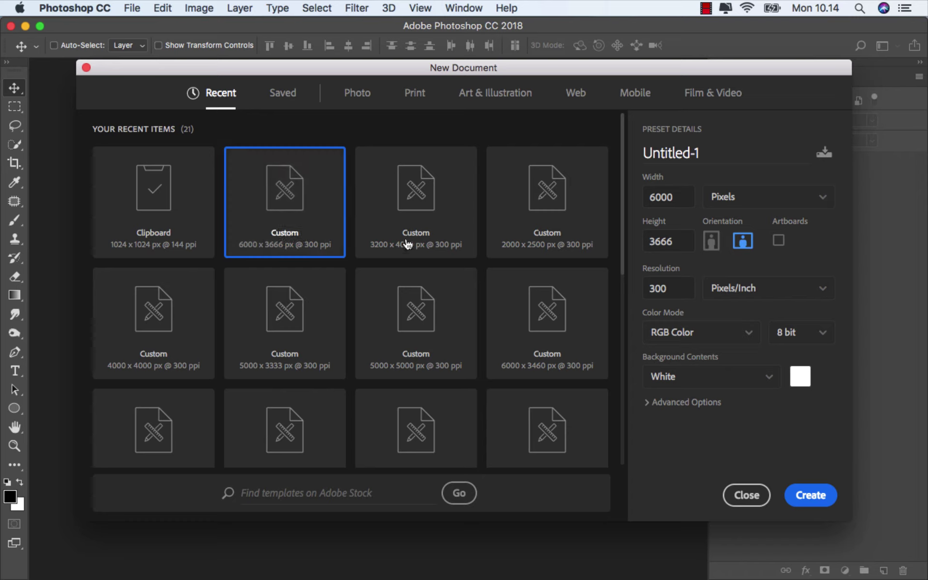
pyautogui.doubleClick(679, 198)
pyautogui.doubleClick(679, 240)
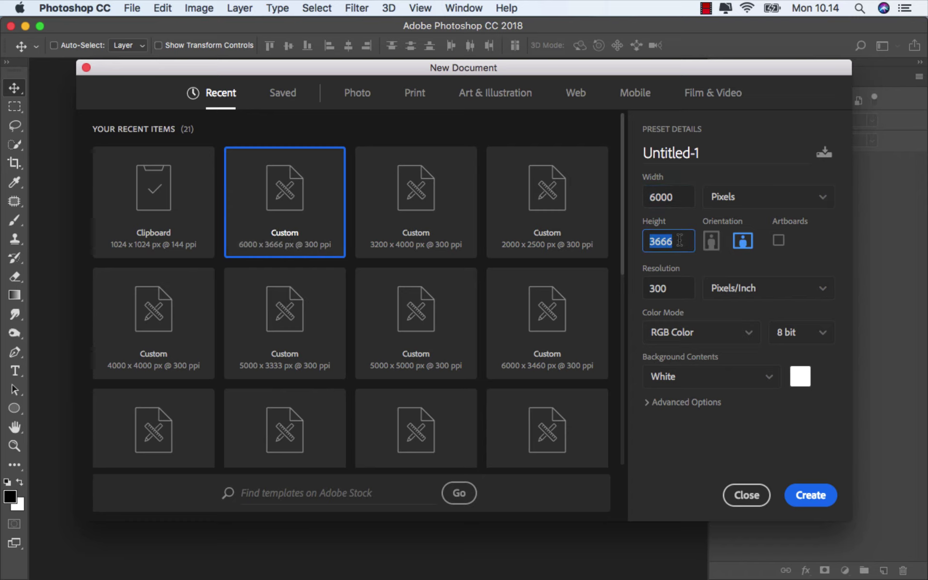
pyautogui.click(742, 240)
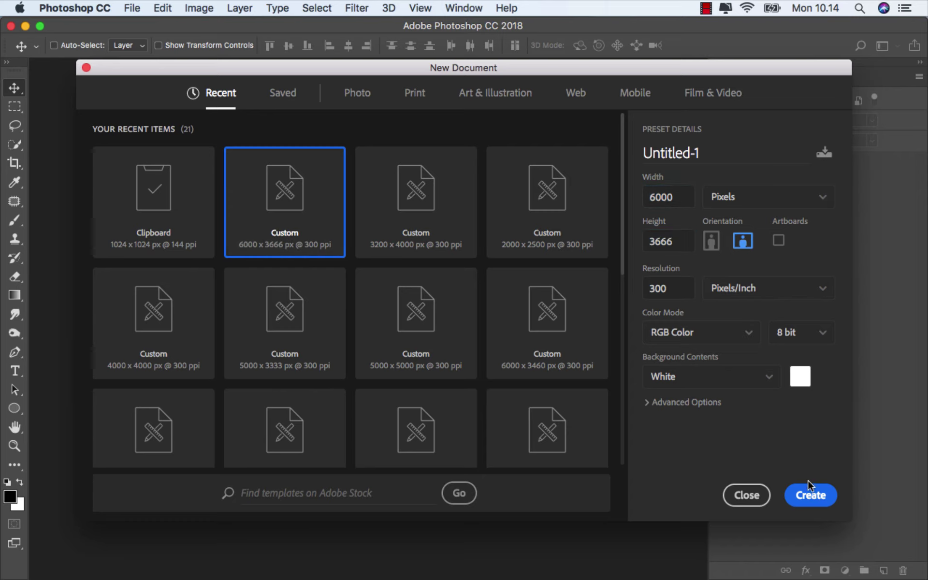
pyautogui.click(810, 494)
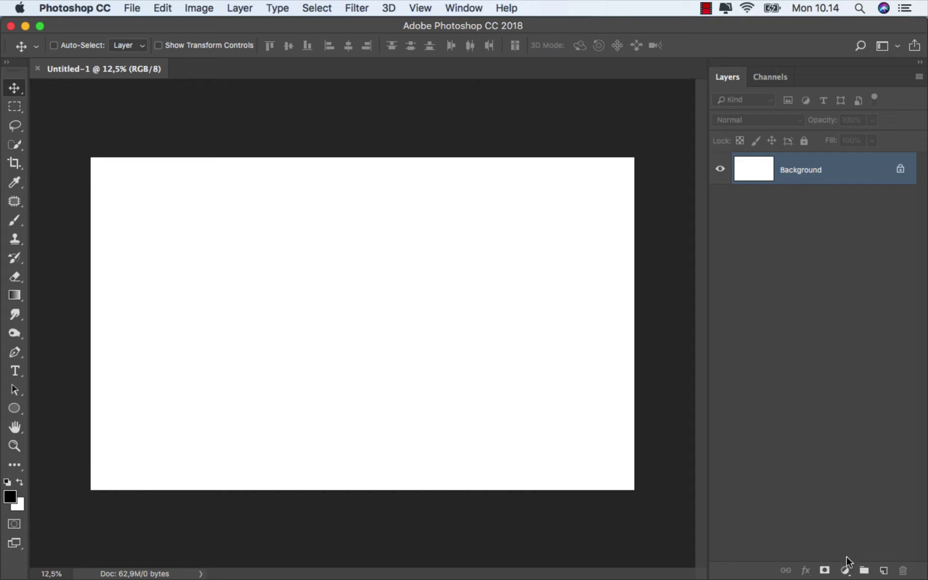
# Add a Solid Color fill layer in dark olive green (#373a22) covering the canvas.
pyautogui.click(846, 569)
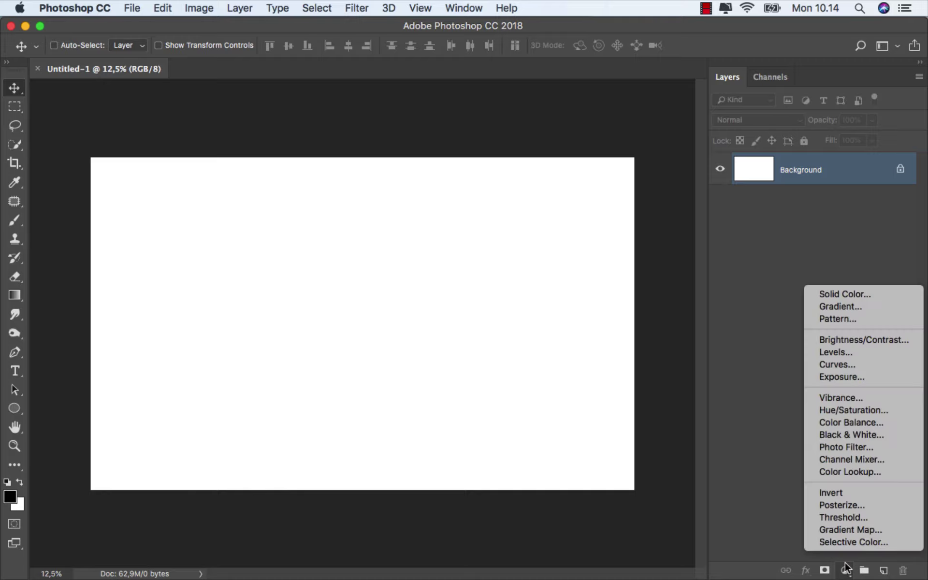
pyautogui.click(854, 295)
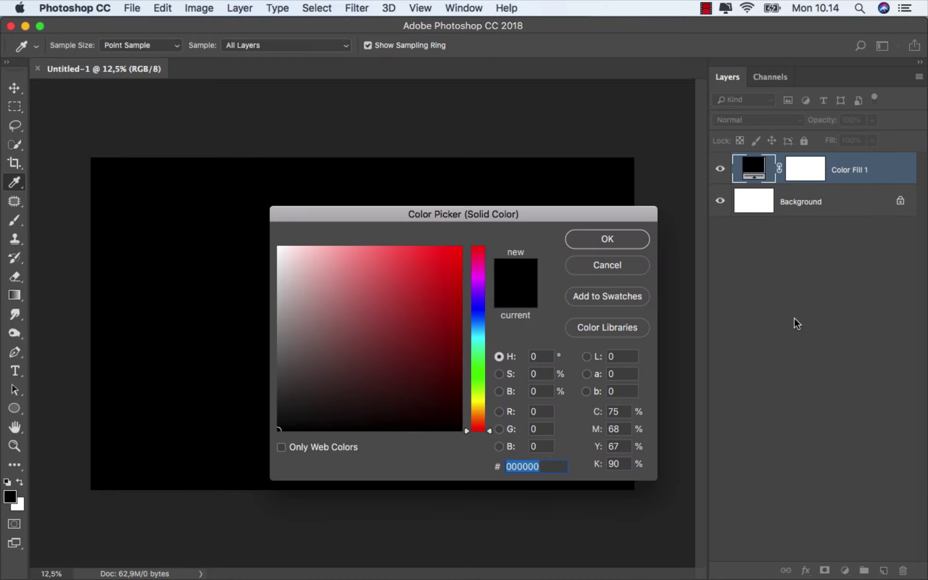
pyautogui.moveTo(485, 406); pyautogui.dragTo(485, 395)
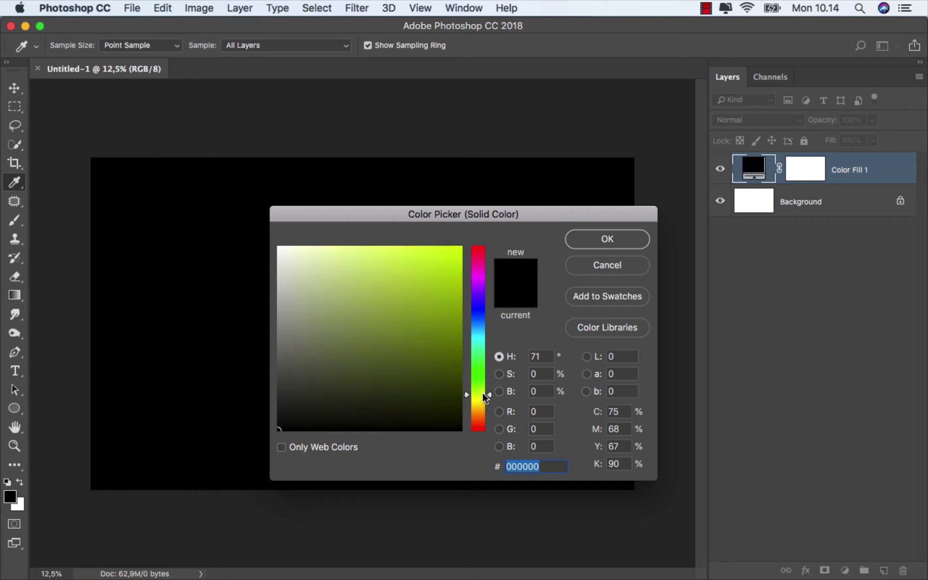
pyautogui.moveTo(377, 396); pyautogui.dragTo(355, 388)
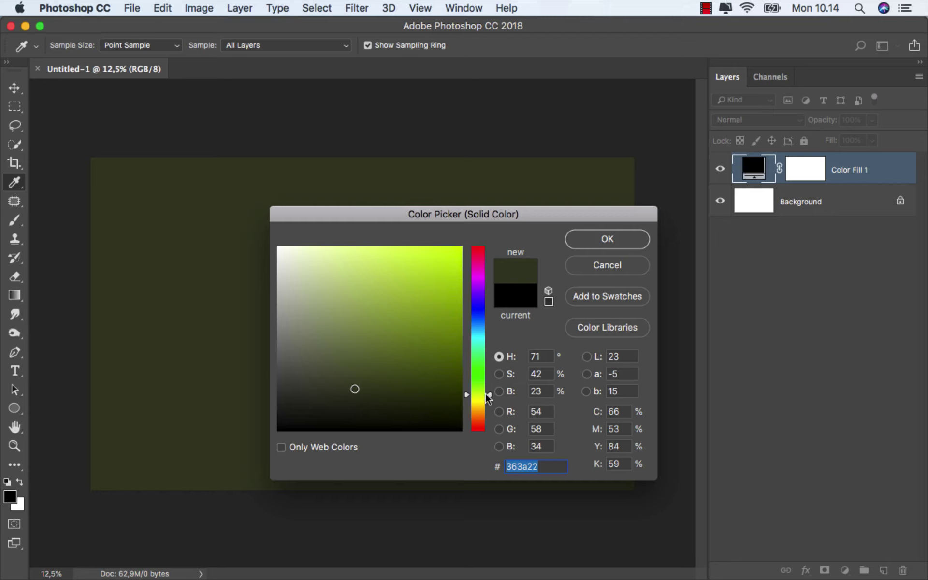
pyautogui.moveTo(488, 395); pyautogui.dragTo(488, 395)
pyautogui.click(604, 241)
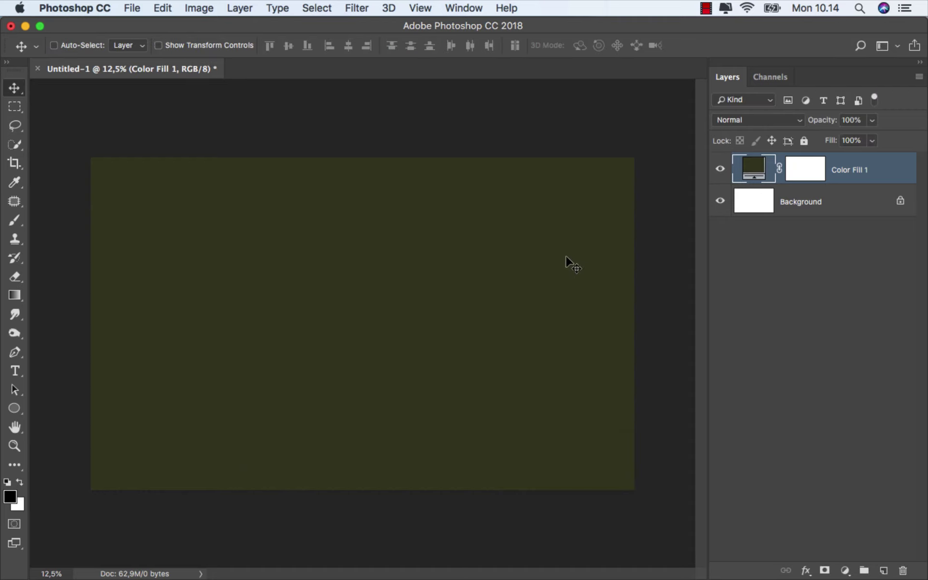
pyautogui.scroll(3, 462, 333)
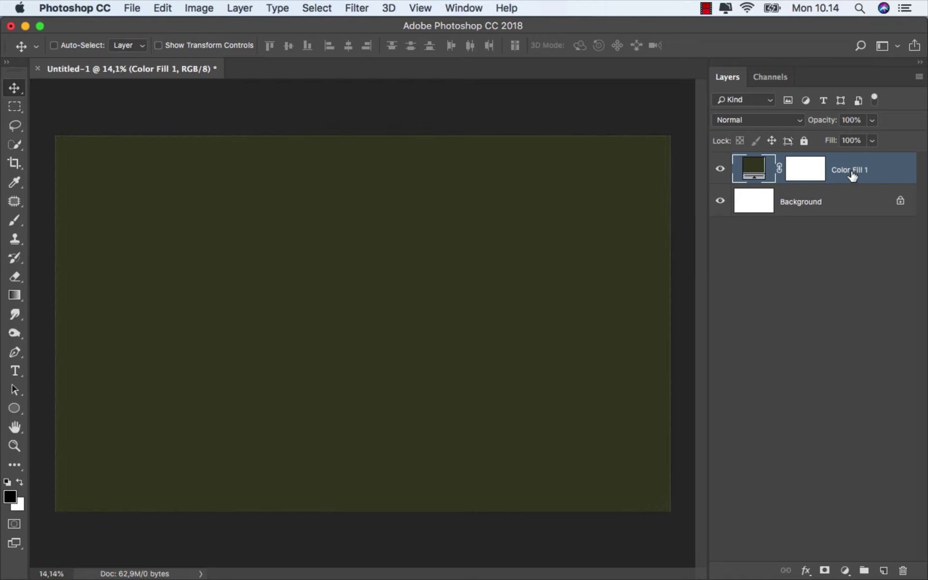
# Place the mountain-meadow photo at full canvas width, lowering its top to leave an olive band.
pyautogui.click(347, 540)
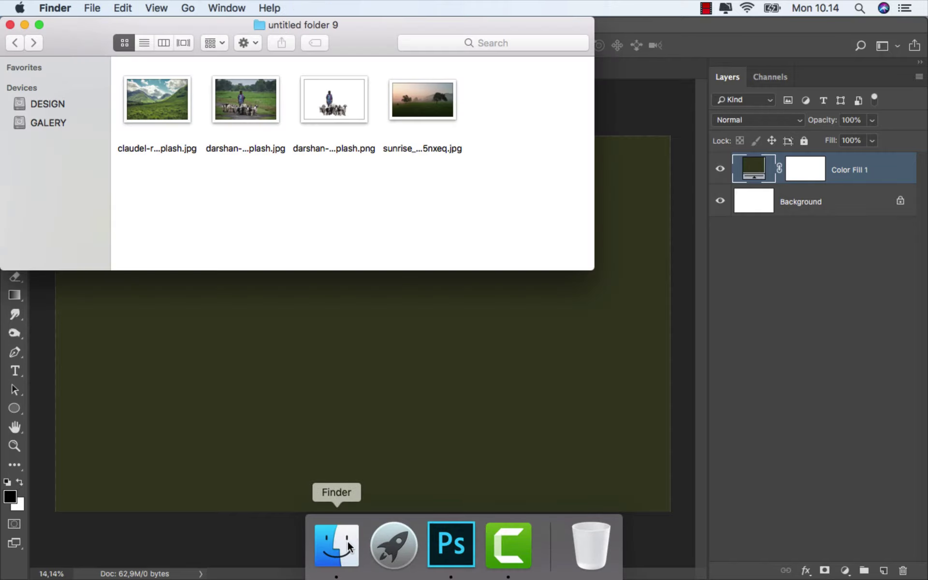
pyautogui.moveTo(165, 117)
pyautogui.mouseDown()
pyautogui.moveTo(325, 443)
pyautogui.moveTo(383, 371)
pyautogui.mouseUp()
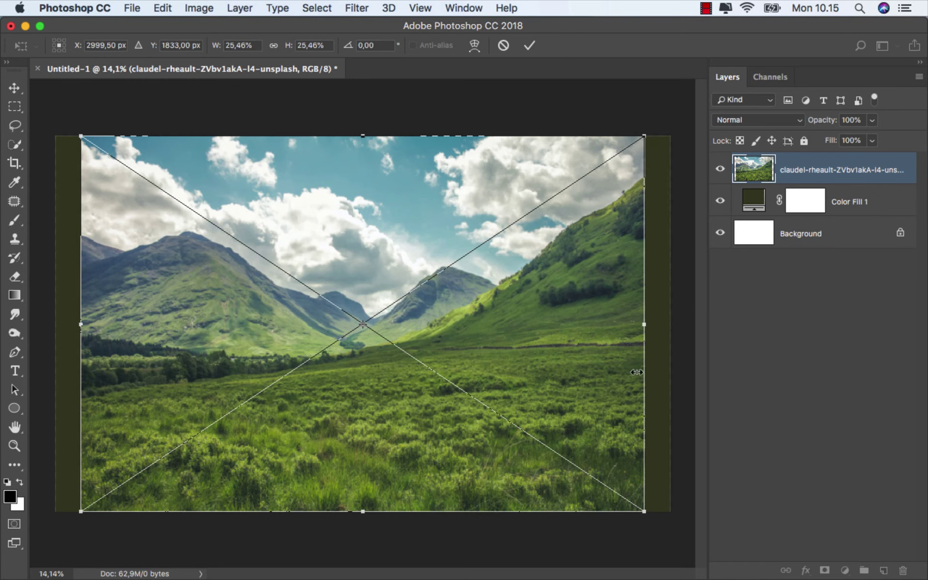
pyautogui.moveTo(649, 331); pyautogui.dragTo(671, 330)
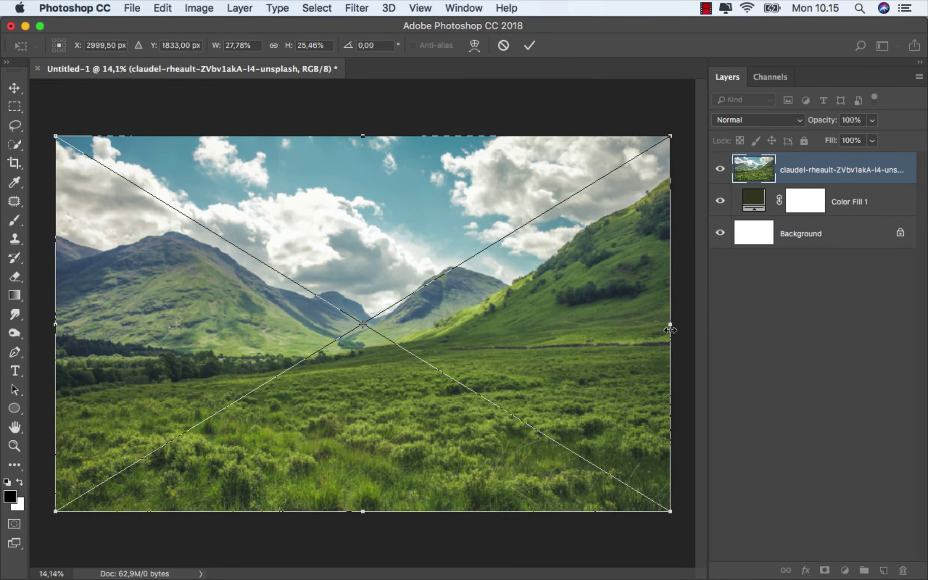
pyautogui.moveTo(358, 136); pyautogui.dragTo(357, 175)
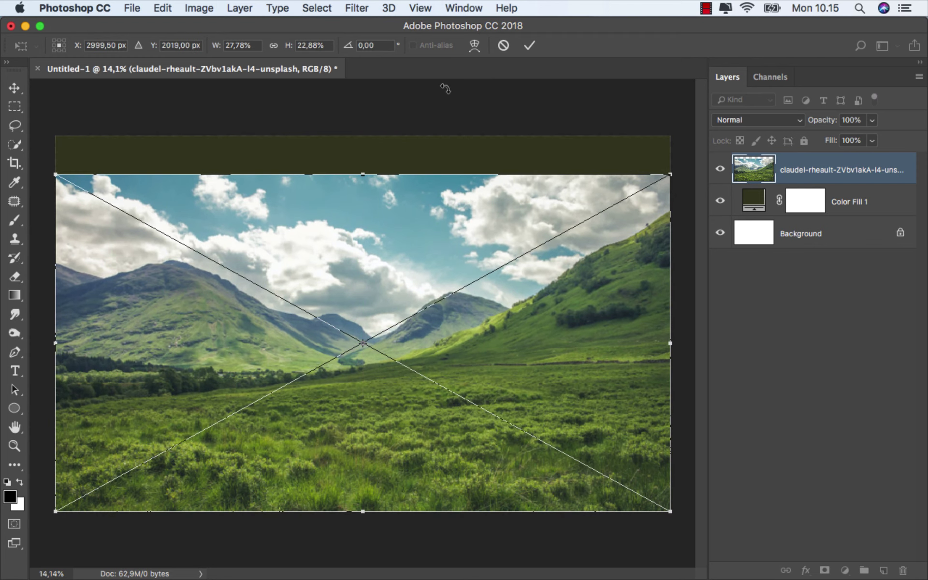
pyautogui.click(531, 46)
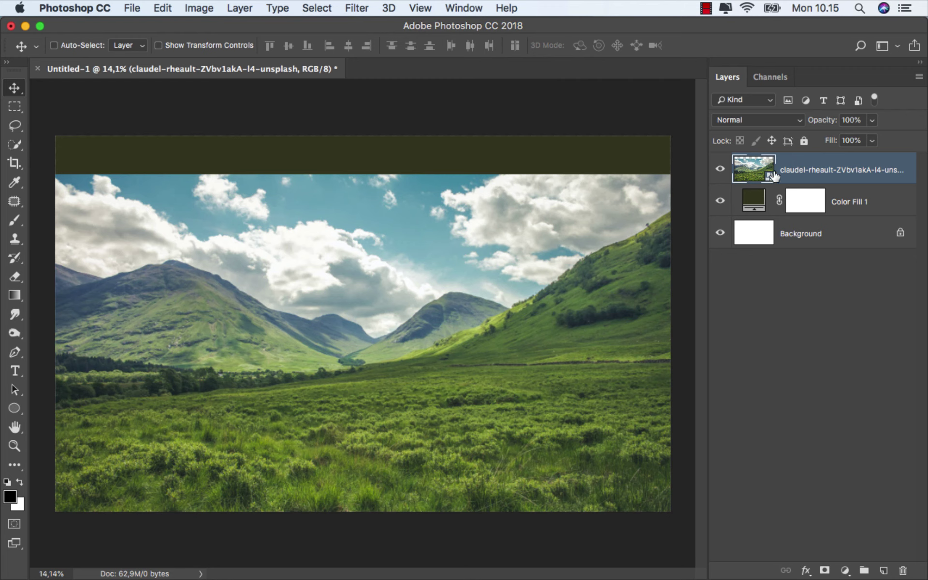
# Add a layer mask to the meadow photo and select the linear Gradient tool.
pyautogui.click(825, 571)
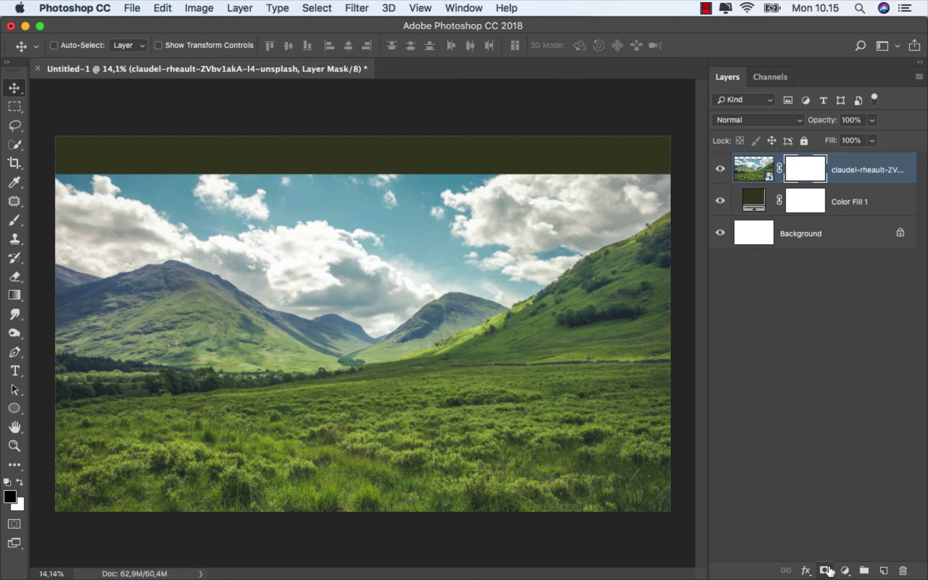
pyautogui.click(13, 296)
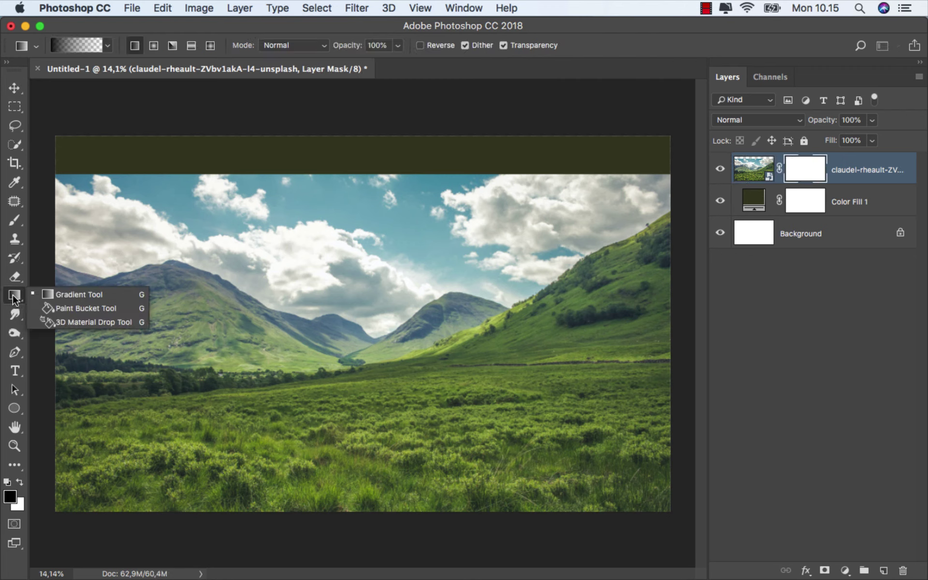
pyautogui.click(47, 295)
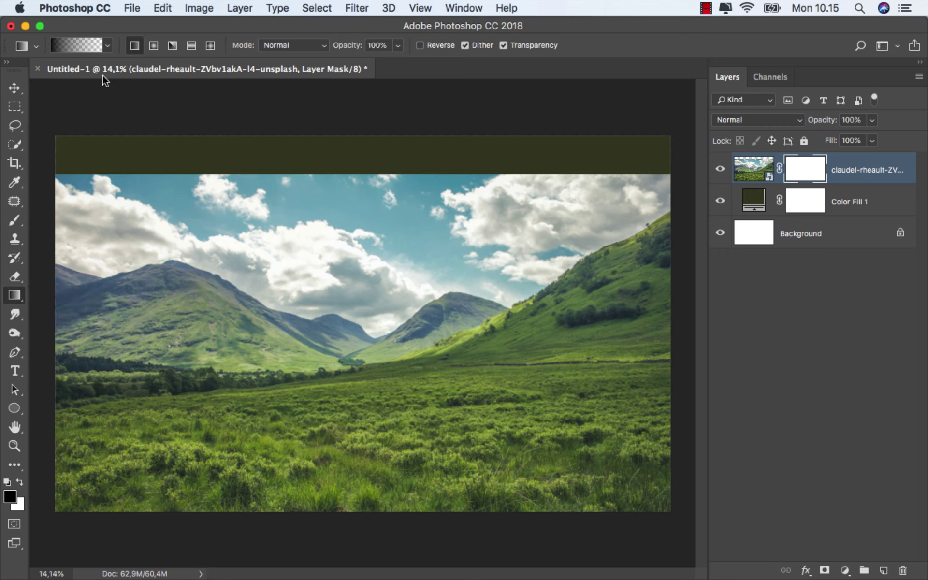
pyautogui.click(106, 47)
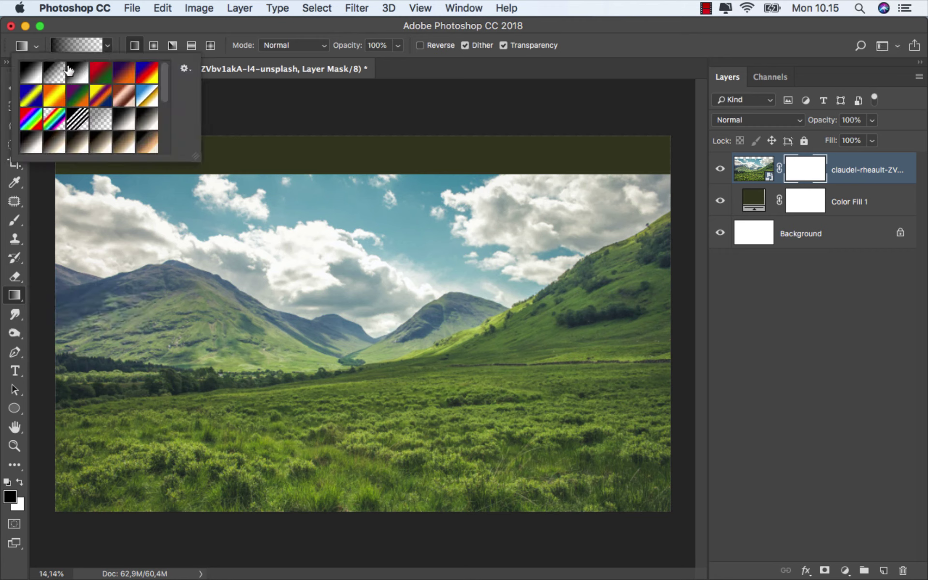
pyautogui.click(134, 44)
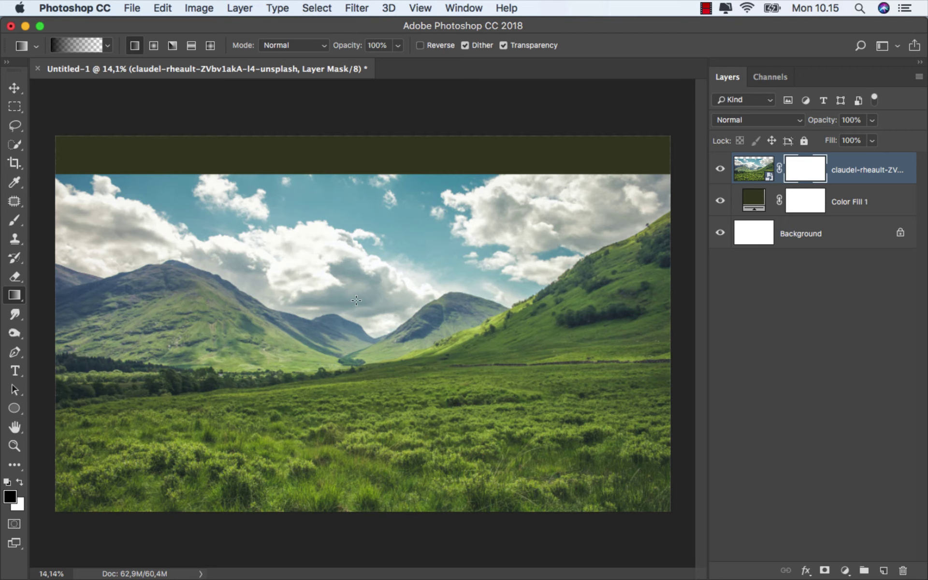
# Drag gradients down the mask to fade the sky and hills into the olive fill.
pyautogui.moveTo(361, 343); pyautogui.dragTo(357, 394)
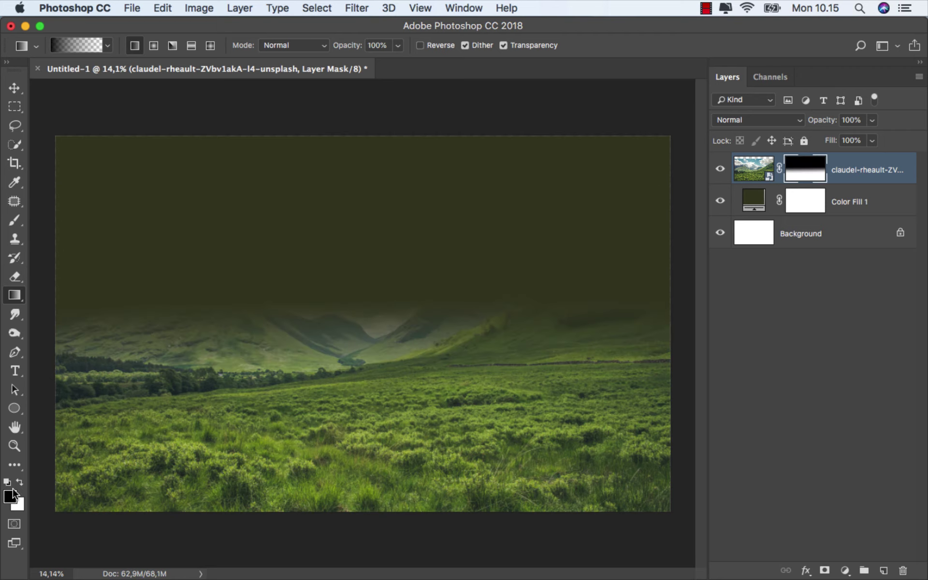
pyautogui.moveTo(242, 279); pyautogui.dragTo(243, 418)
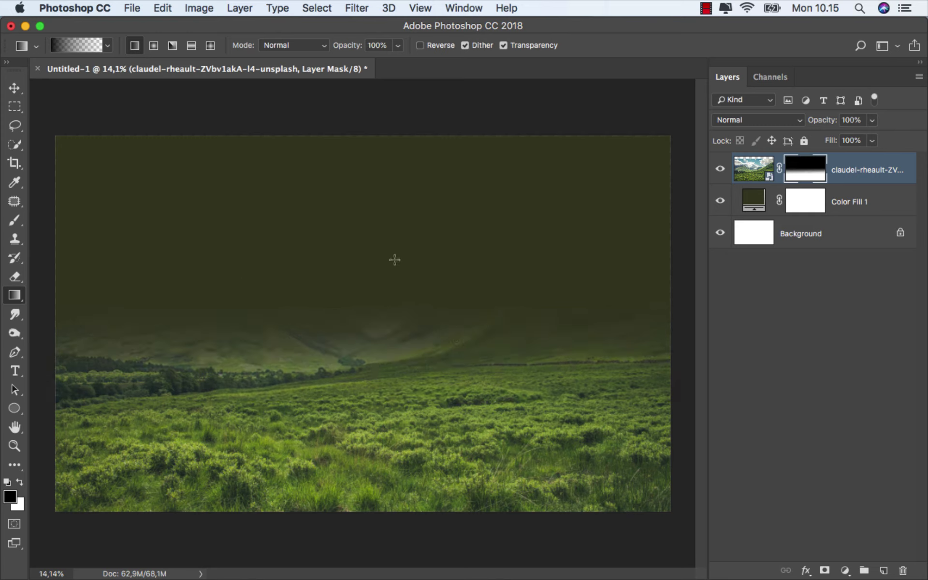
pyautogui.moveTo(394, 259); pyautogui.dragTo(390, 410)
pyautogui.moveTo(356, 288); pyautogui.dragTo(357, 411)
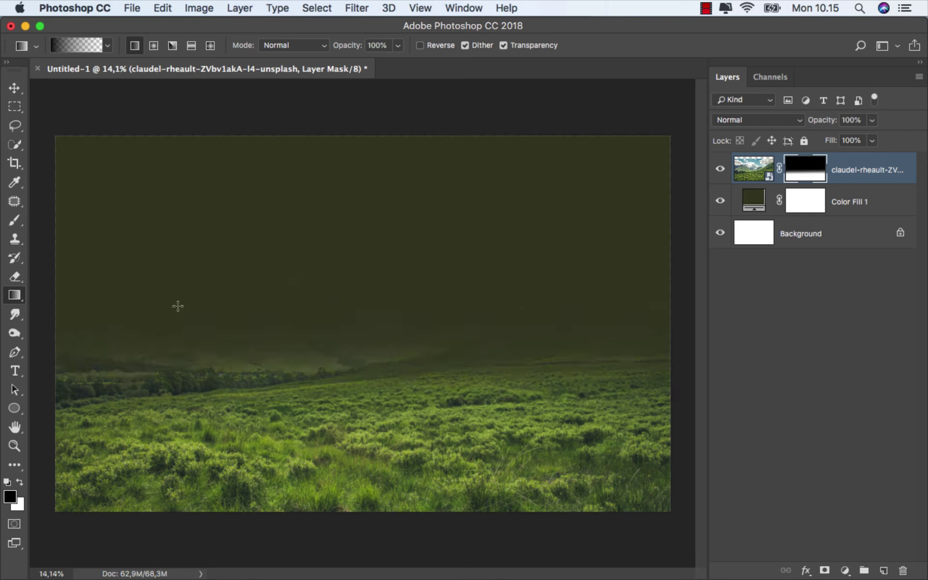
pyautogui.moveTo(178, 306); pyautogui.dragTo(192, 437)
pyautogui.moveTo(382, 310); pyautogui.dragTo(382, 423)
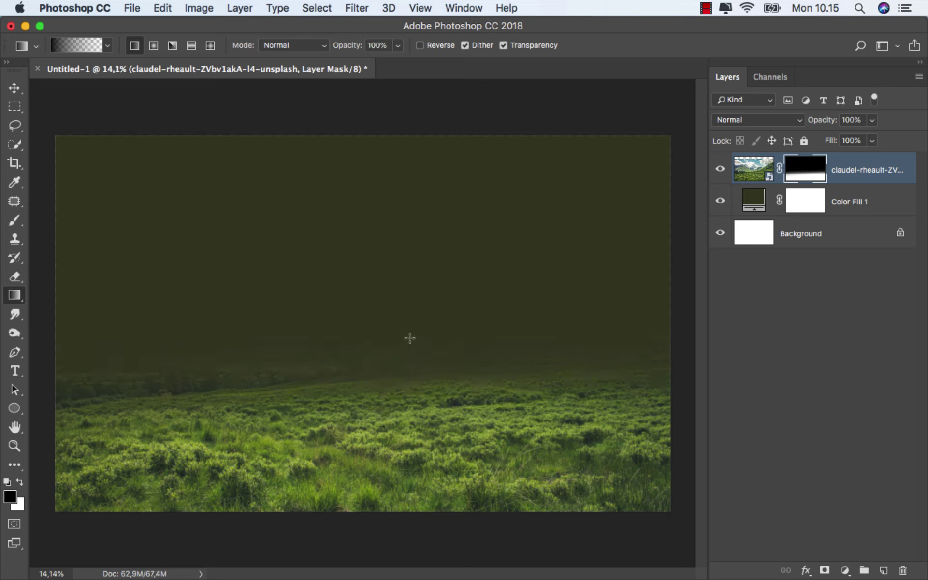
# Refine the mask fade over the left, right and centre hills near the horizon.
pyautogui.moveTo(230, 332); pyautogui.dragTo(233, 392)
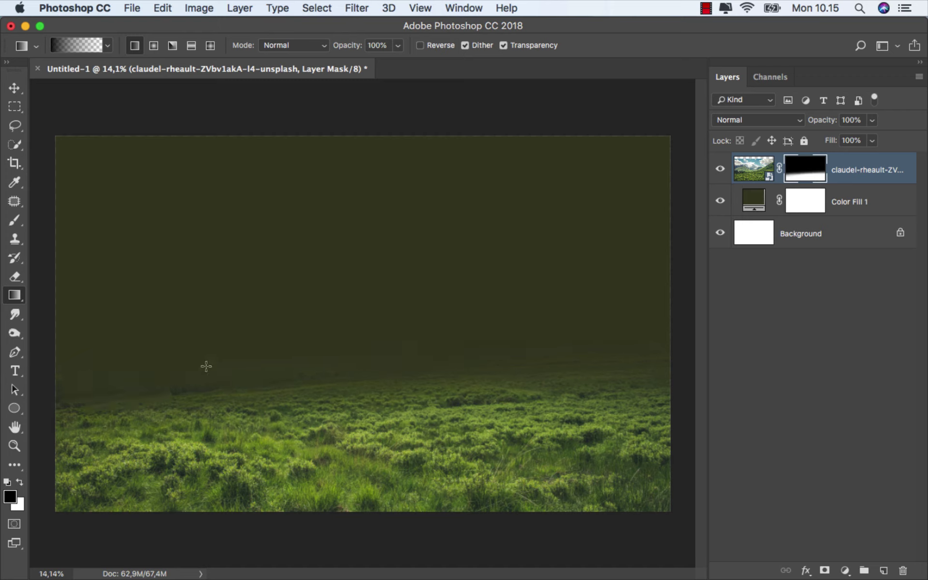
pyautogui.moveTo(148, 324); pyautogui.dragTo(167, 442)
pyautogui.moveTo(400, 296); pyautogui.dragTo(399, 411)
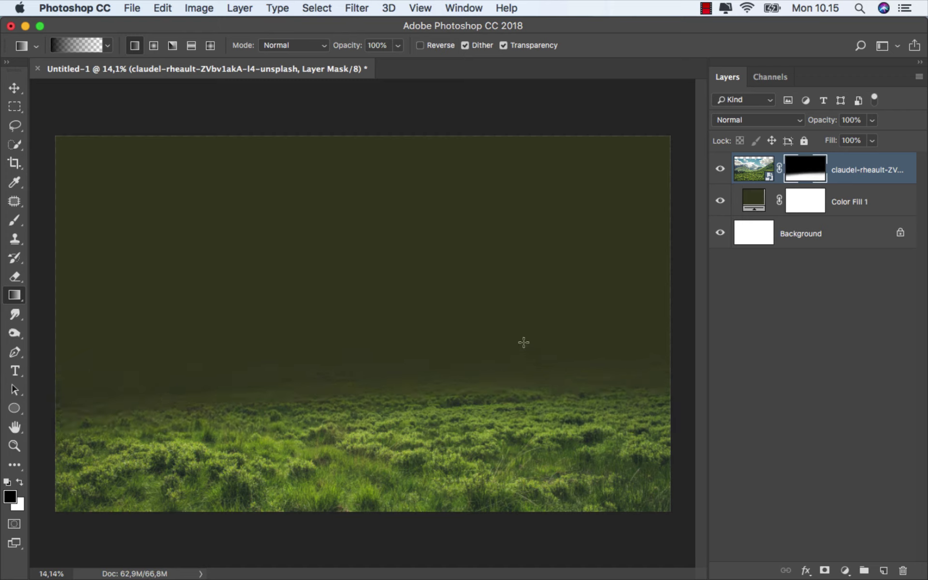
pyautogui.moveTo(561, 303); pyautogui.dragTo(541, 431)
pyautogui.moveTo(325, 283); pyautogui.dragTo(335, 424)
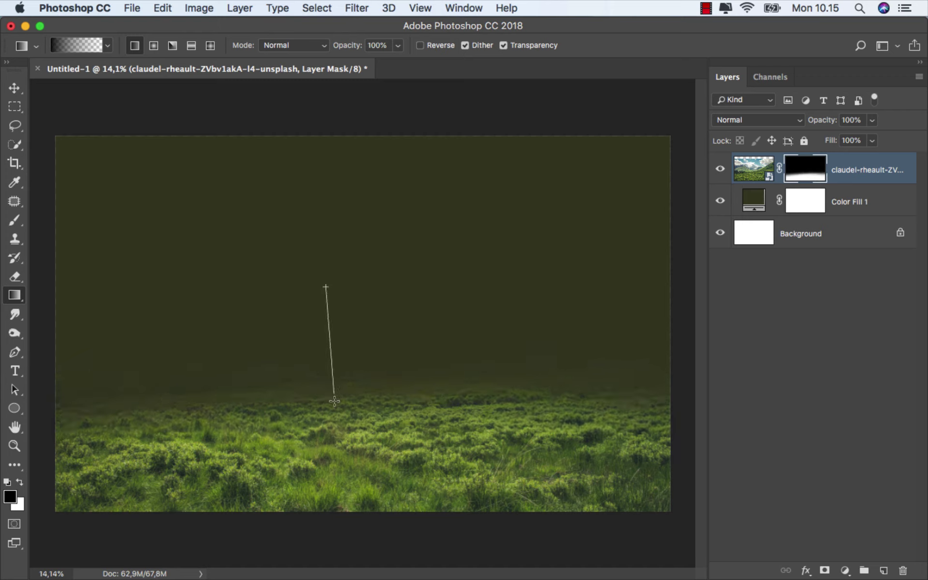
pyautogui.moveTo(234, 321); pyautogui.dragTo(245, 429)
pyautogui.moveTo(429, 250); pyautogui.dragTo(425, 423)
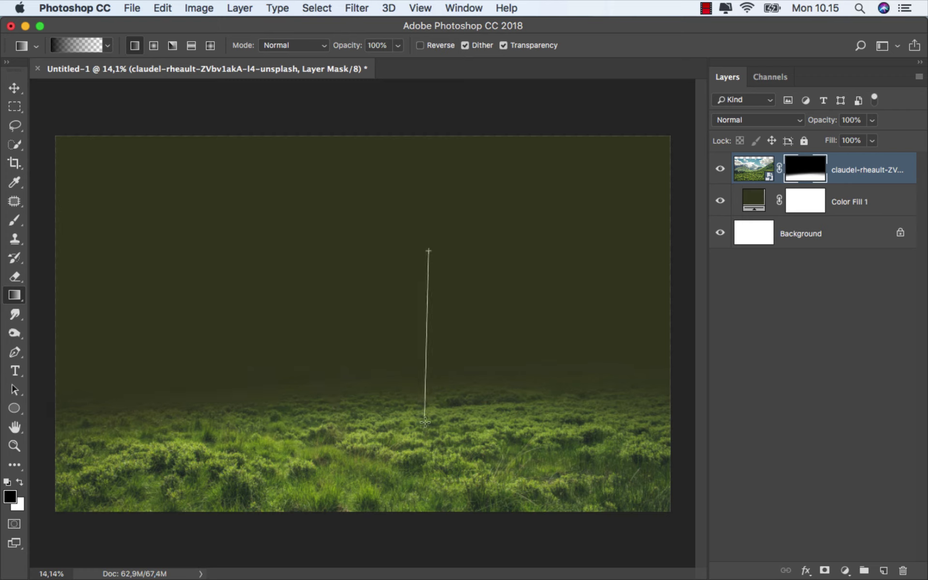
pyautogui.click(860, 170)
pyautogui.press('v')
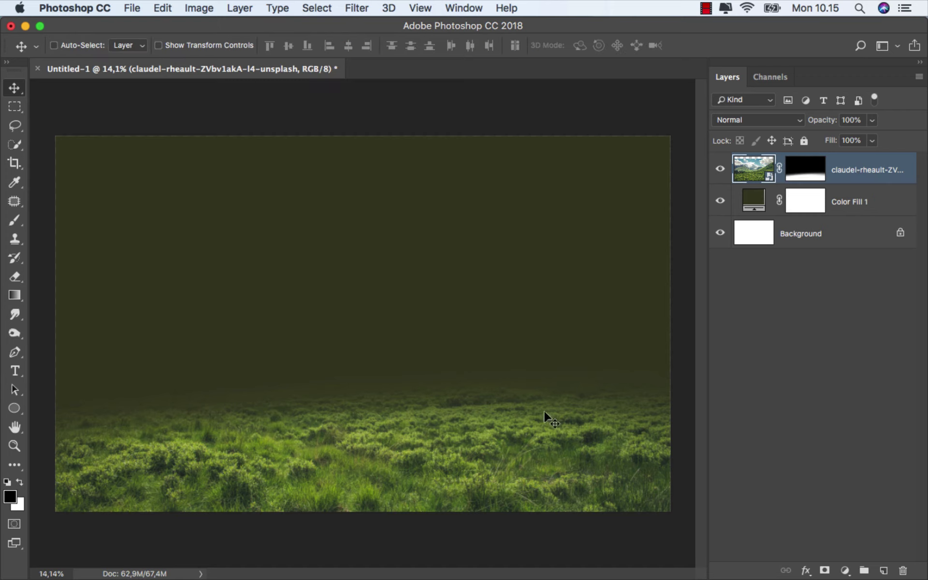
# Place the sunrise meadow photo into the composition.
pyautogui.click(335, 542)
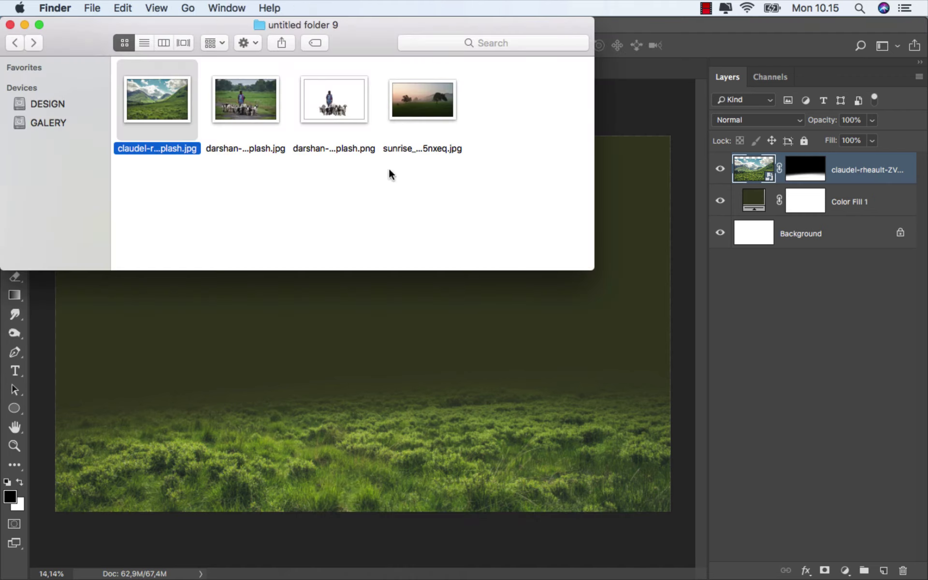
pyautogui.click(412, 109)
pyautogui.moveTo(413, 110); pyautogui.dragTo(380, 319)
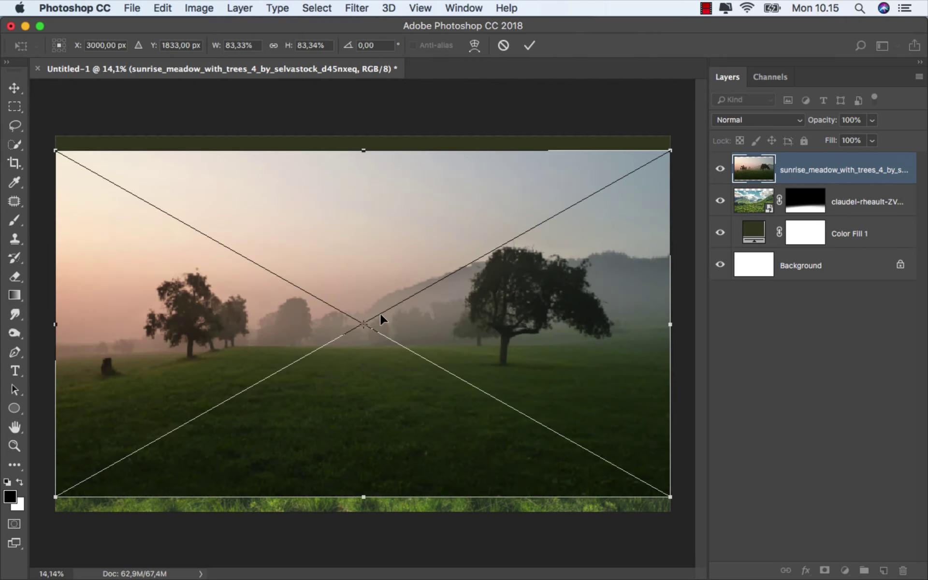
pyautogui.click(529, 46)
# Move the sunrise layer below the grass layer, set it to Multiply, and lower fill to about 46%.
pyautogui.moveTo(787, 180); pyautogui.dragTo(789, 209)
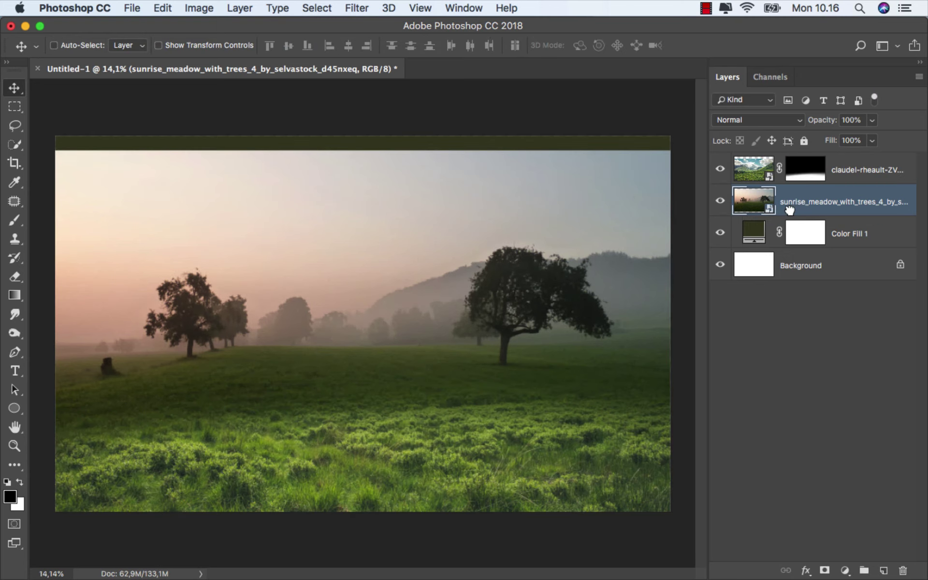
pyautogui.click(741, 120)
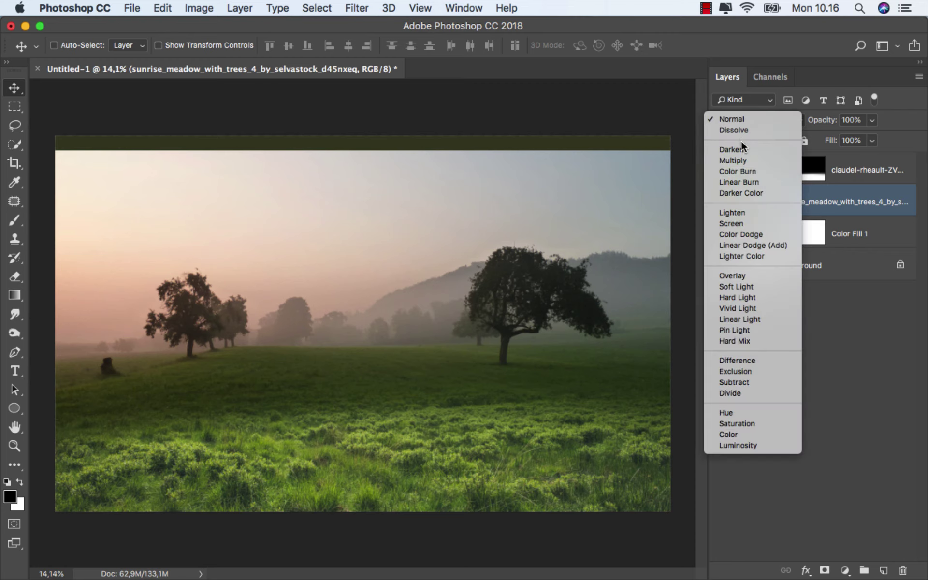
pyautogui.click(743, 161)
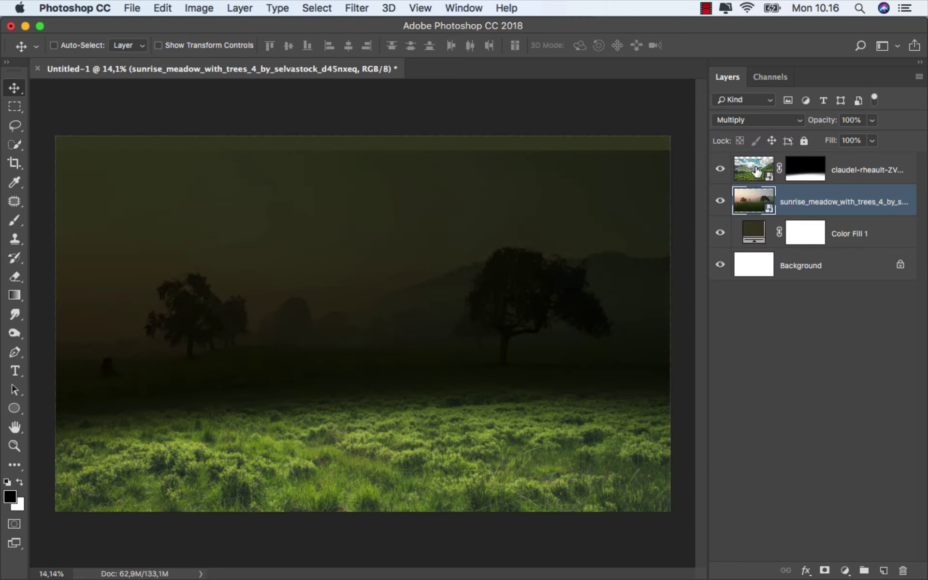
pyautogui.click(872, 141)
pyautogui.moveTo(857, 157); pyautogui.dragTo(842, 157)
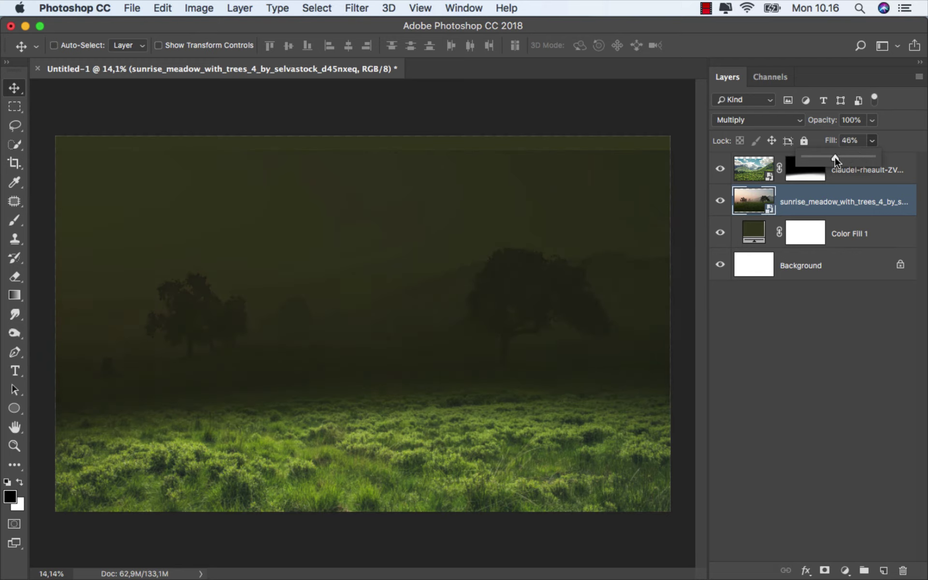
# Set the sunrise layer to 41% fill, flip it horizontally, and stretch it to cover the canvas.
pyautogui.click(822, 200)
pyautogui.press('super+t')
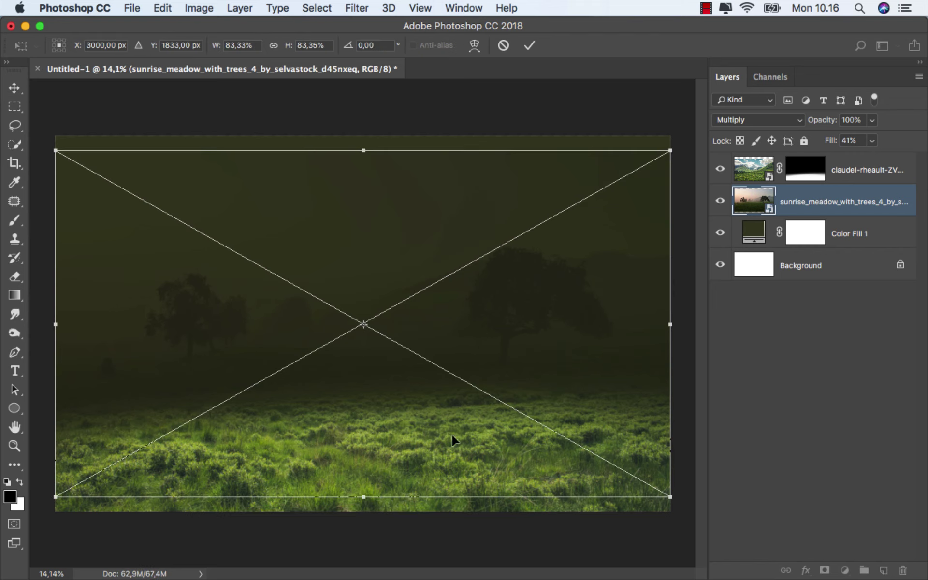
pyautogui.moveTo(363, 496); pyautogui.dragTo(364, 507)
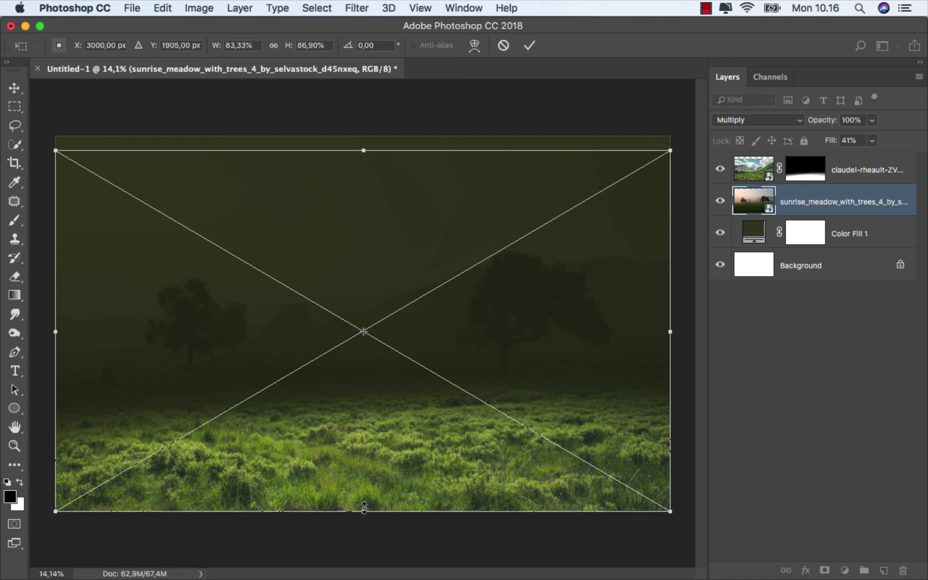
pyautogui.moveTo(365, 149); pyautogui.dragTo(366, 158)
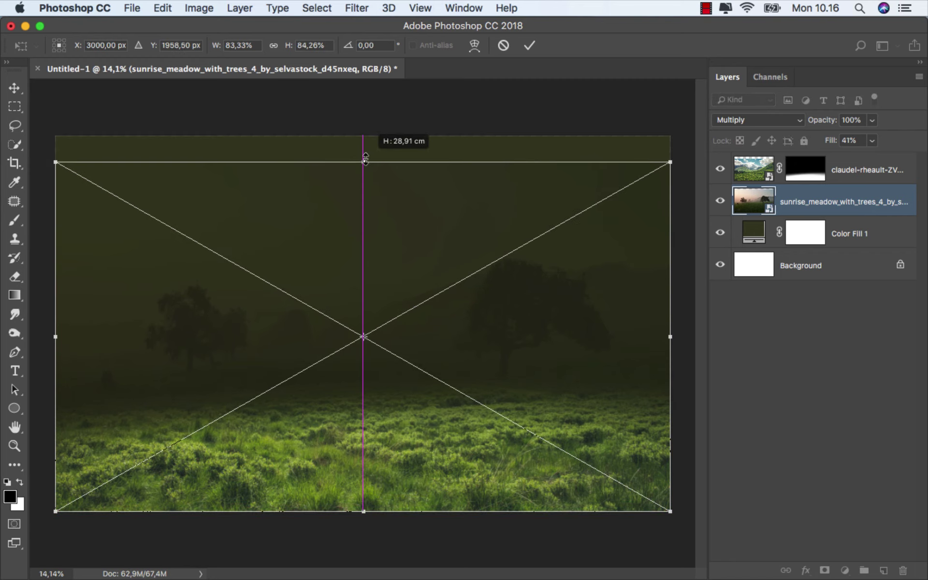
pyautogui.rightClick(353, 248)
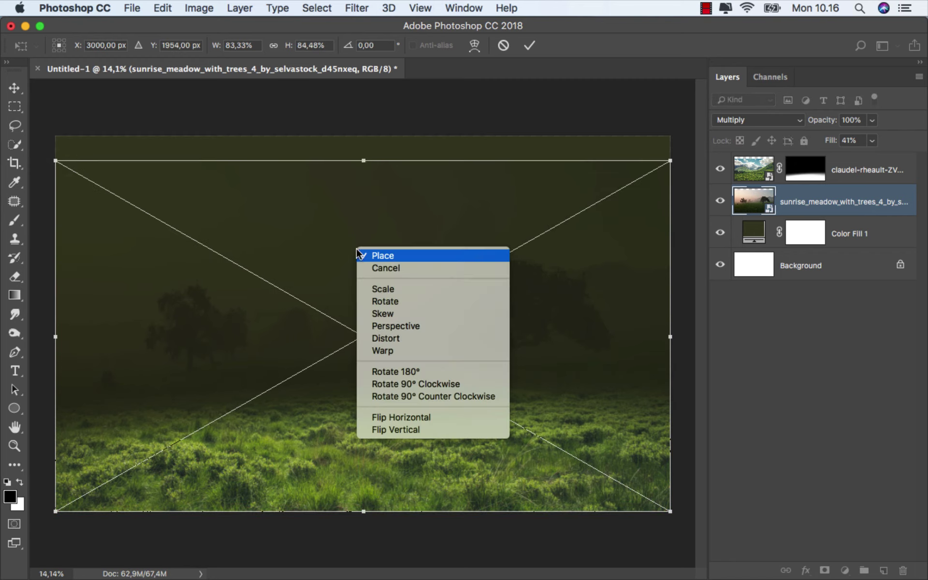
pyautogui.click(394, 416)
pyautogui.press('Down')
pyautogui.press('Down')
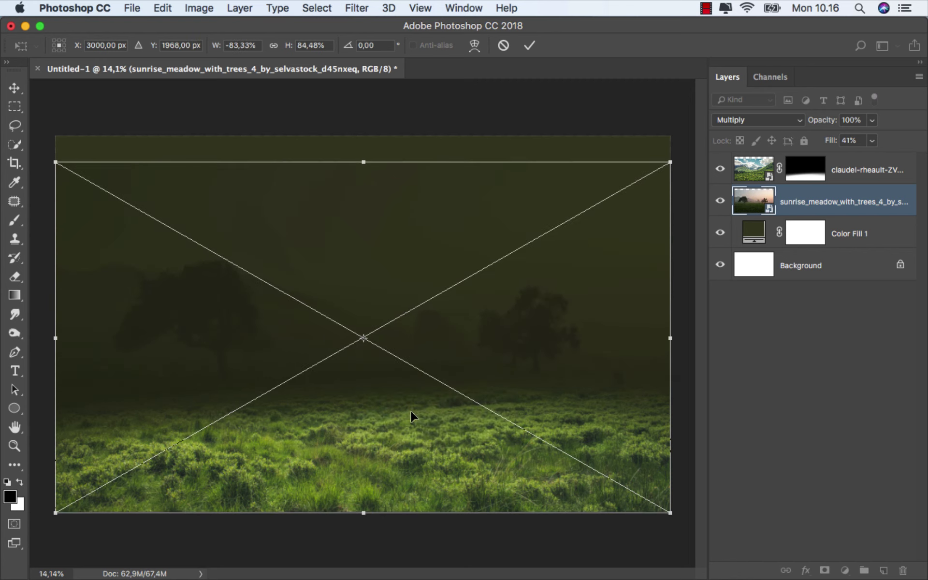
pyautogui.click(529, 46)
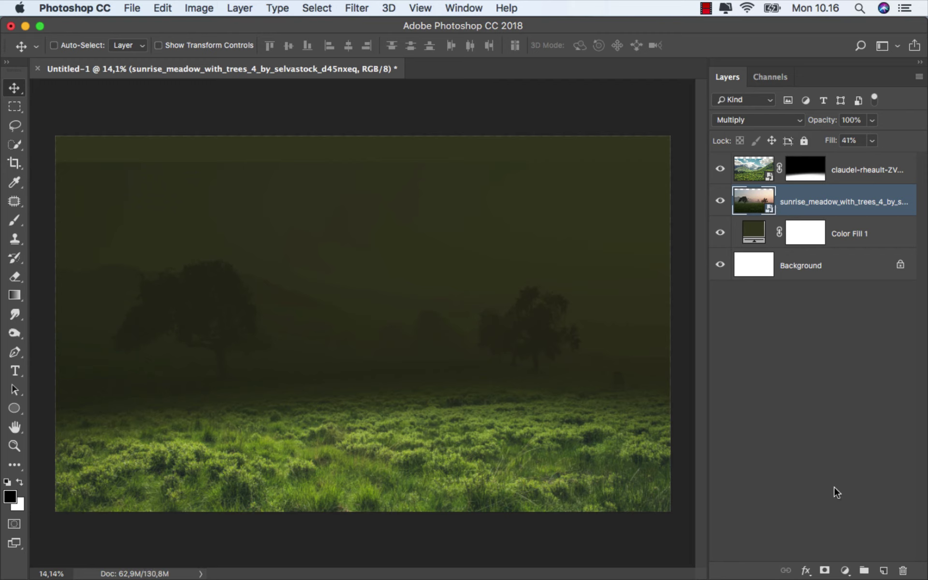
# Clip a Levels adjustment to the sunrise layer with the white input lowered to 161.
pyautogui.click(847, 570)
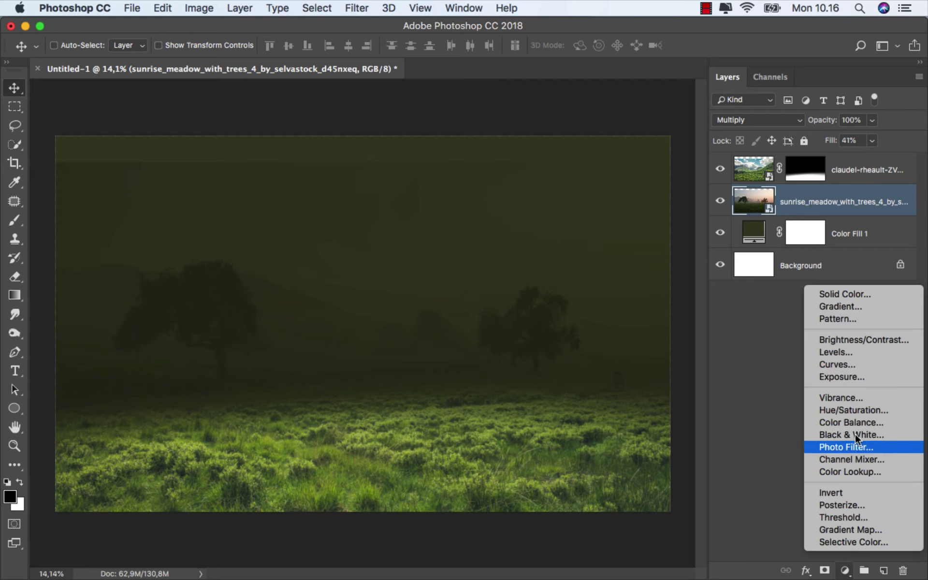
pyautogui.click(854, 353)
pyautogui.click(587, 477)
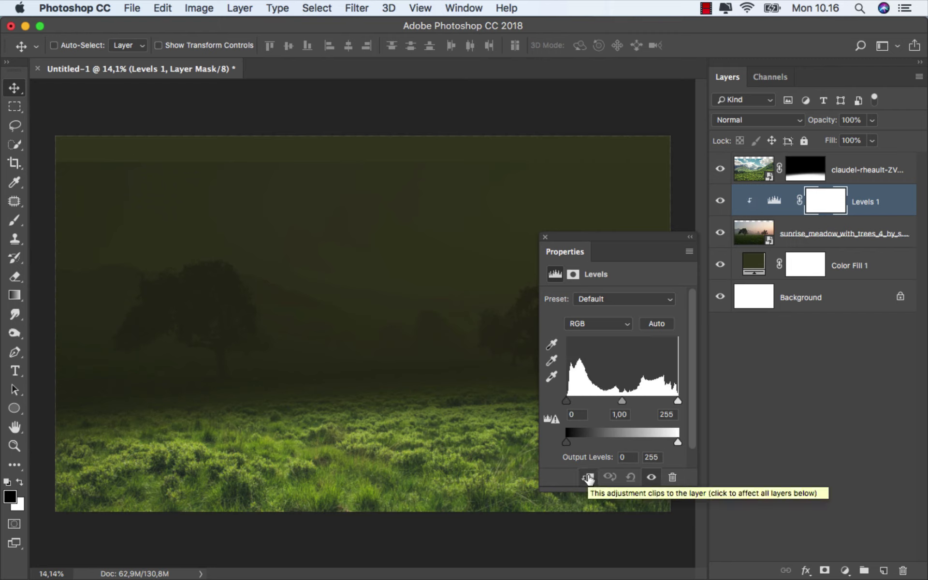
pyautogui.moveTo(677, 400); pyautogui.dragTo(636, 402)
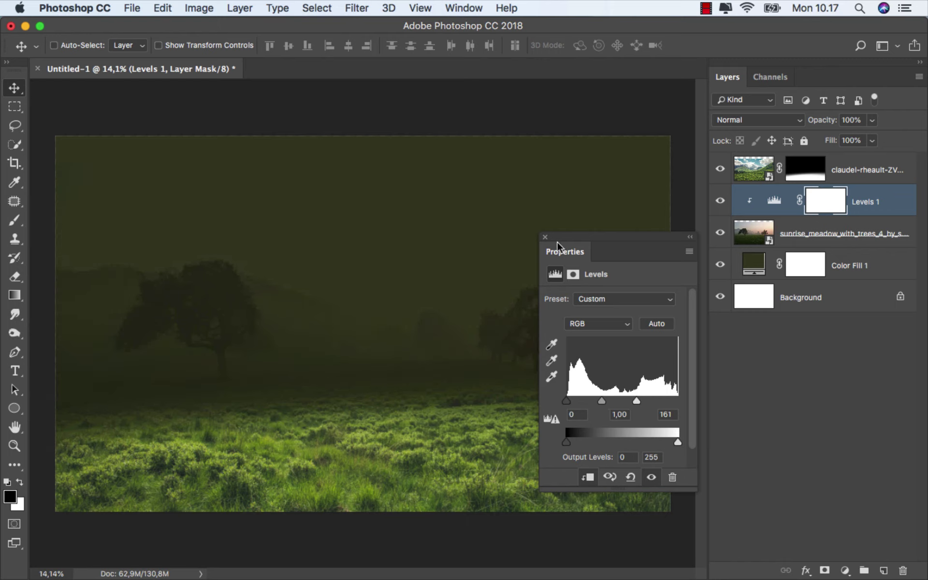
pyautogui.click(545, 237)
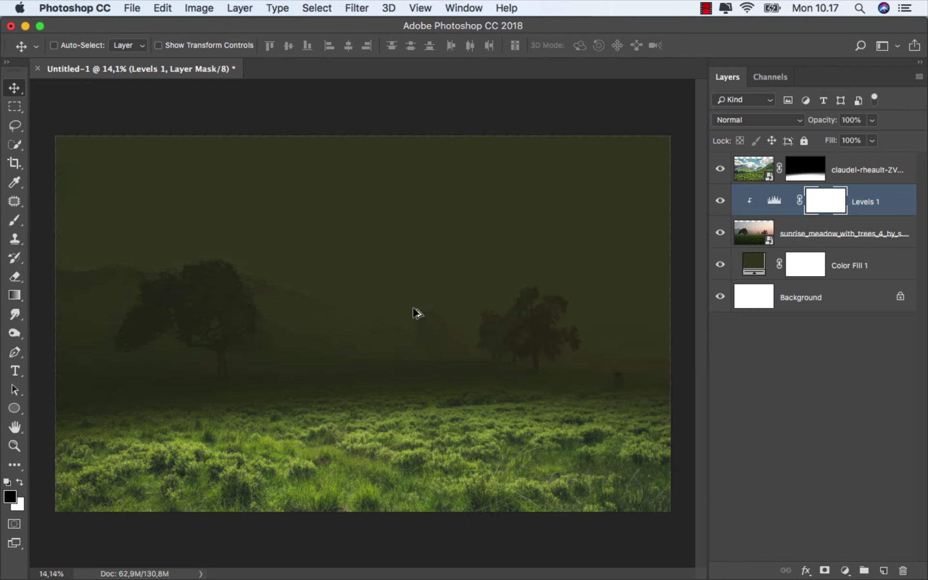
pyautogui.scroll(1, 414, 312)
pyautogui.scroll(1, 414, 311)
# Mask the sunrise layer with a top-down black-to-white gradient to fade its upper sky.
pyautogui.click(719, 201)
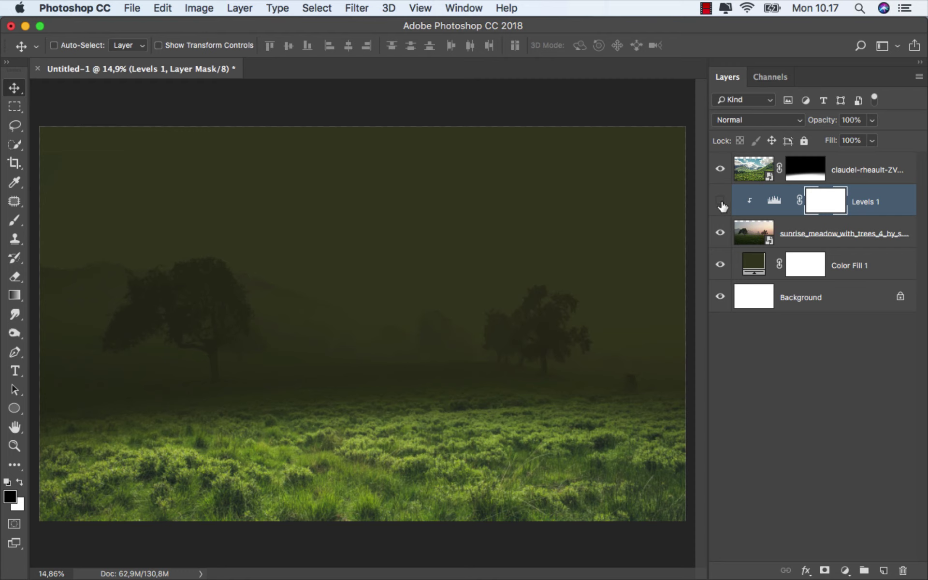
pyautogui.click(795, 234)
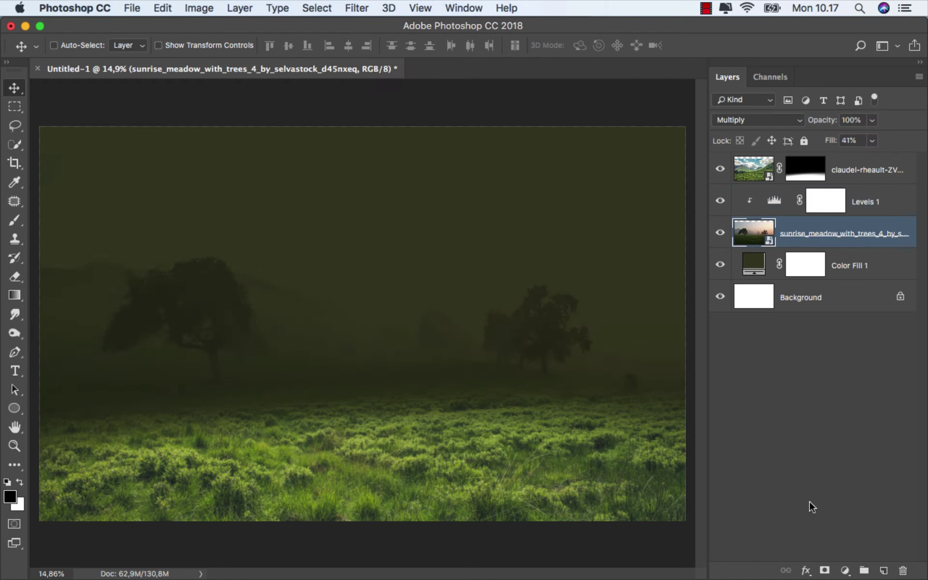
pyautogui.click(824, 570)
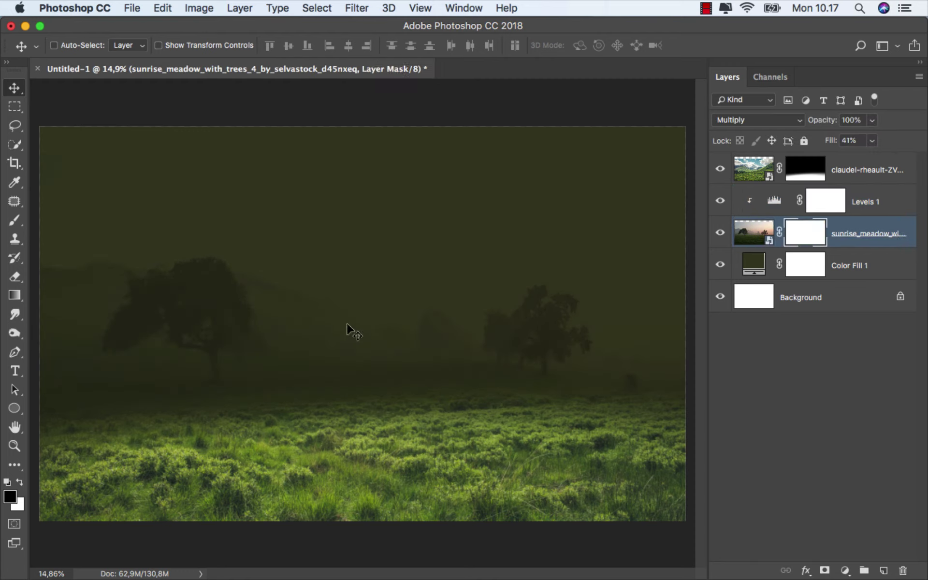
pyautogui.click(15, 294)
pyautogui.scroll(1, 337, 169)
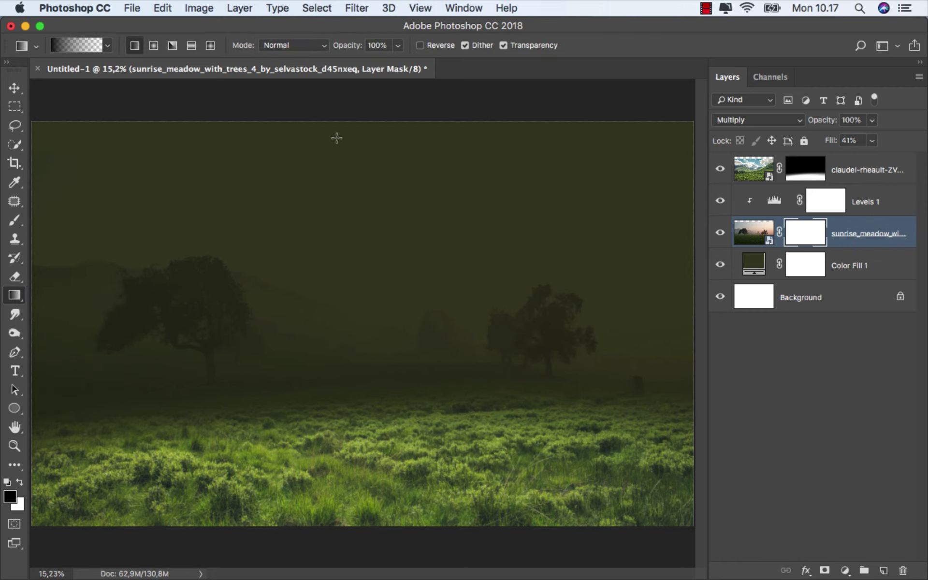
pyautogui.moveTo(337, 139); pyautogui.dragTo(338, 255)
pyautogui.scroll(-1, 339, 255)
pyautogui.moveTo(349, 120); pyautogui.dragTo(347, 283)
pyautogui.scroll(-1, 353, 276)
pyautogui.click(863, 237)
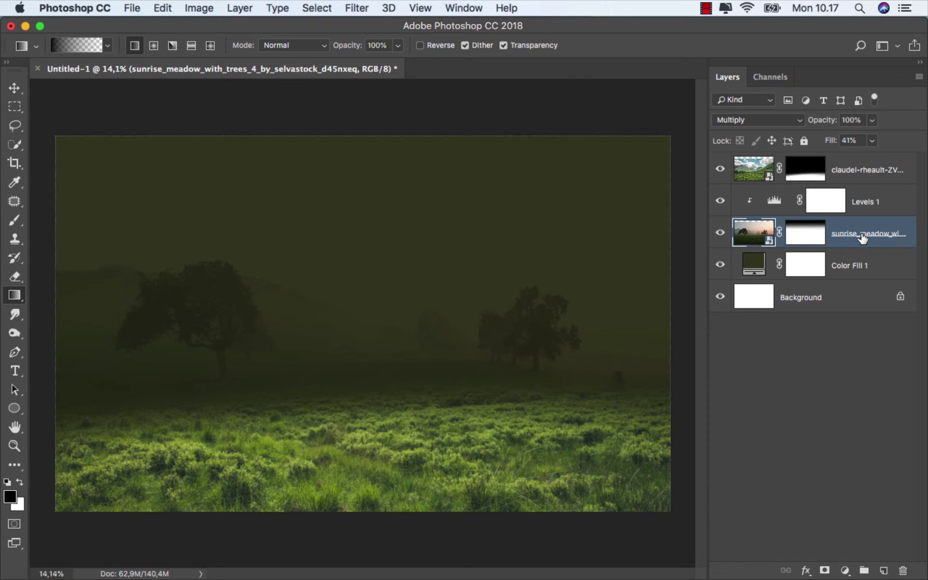
pyautogui.press('v')
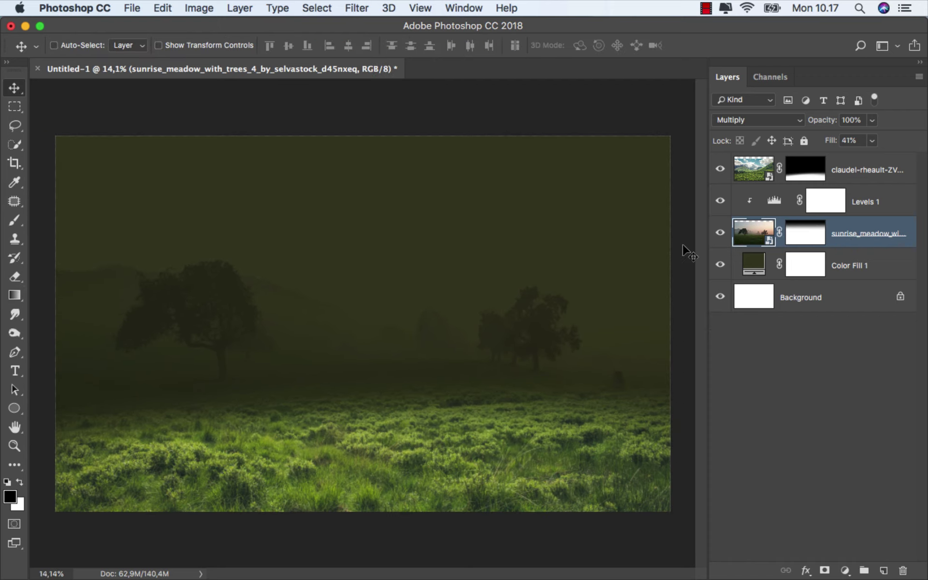
# Apply a 2.0-pixel Gaussian Blur smart filter to the sunrise meadow layer.
pyautogui.click(356, 7)
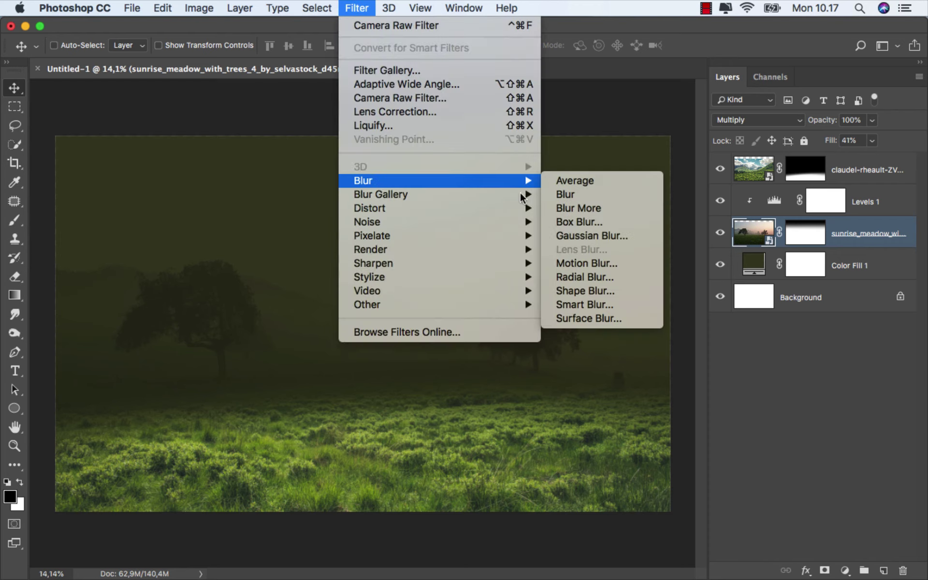
pyautogui.moveTo(439, 181)
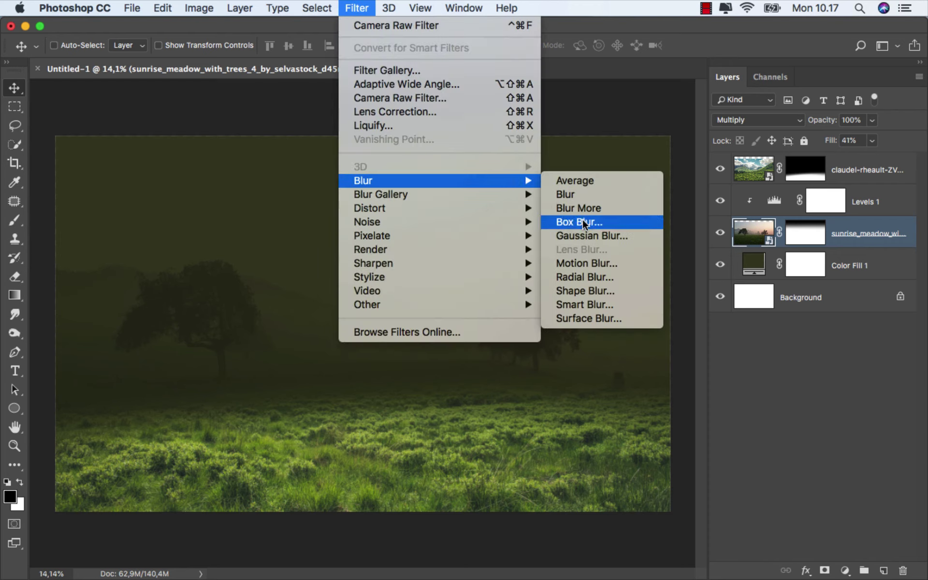
pyautogui.click(588, 234)
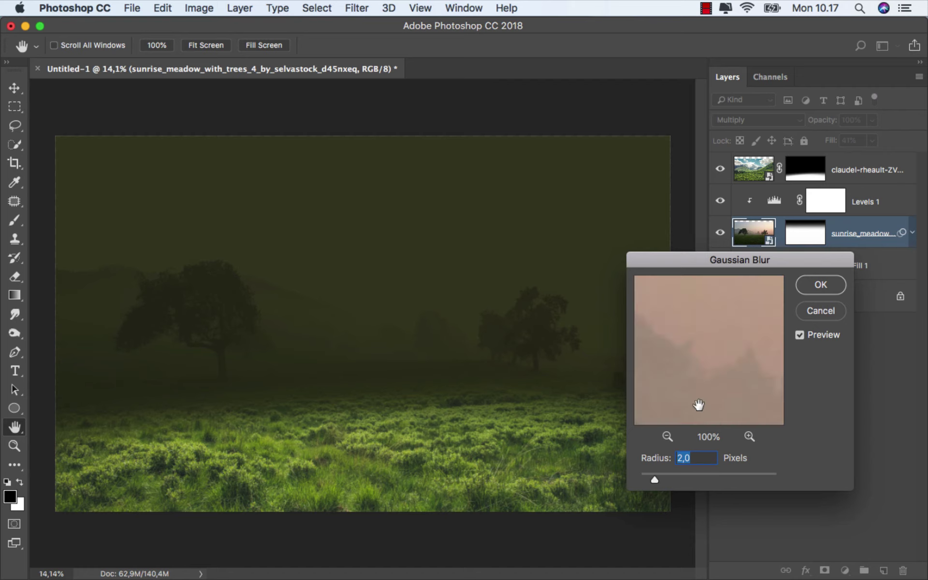
pyautogui.moveTo(689, 390); pyautogui.dragTo(739, 379)
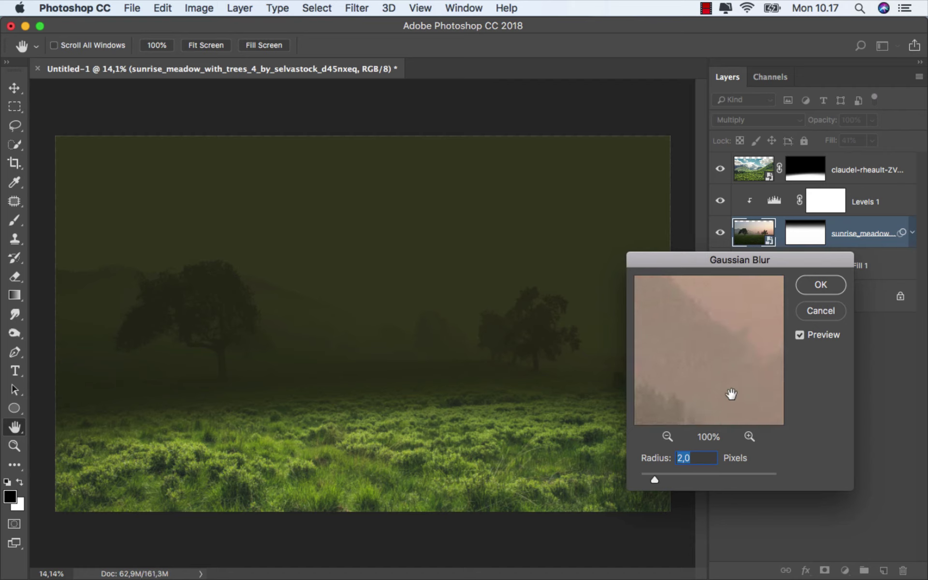
pyautogui.click(810, 286)
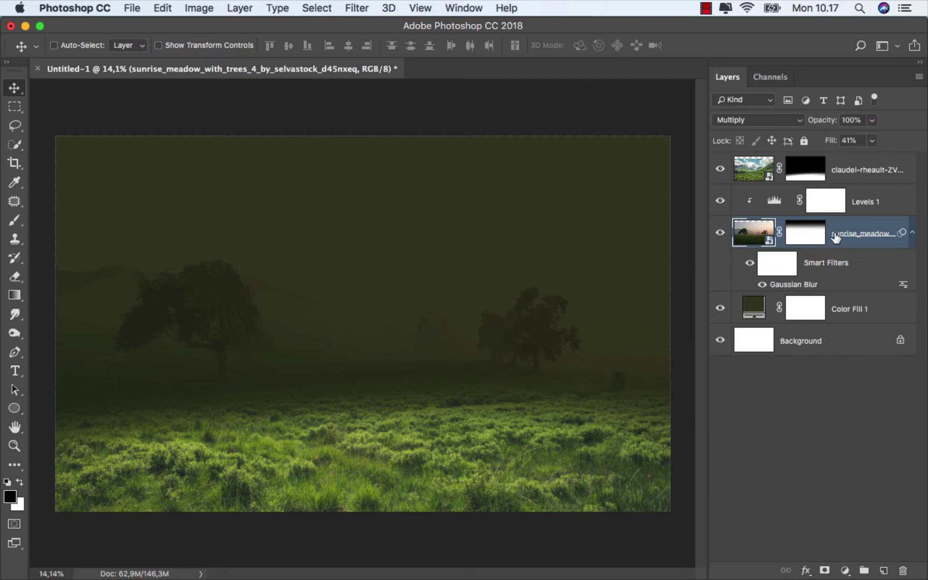
pyautogui.click(848, 181)
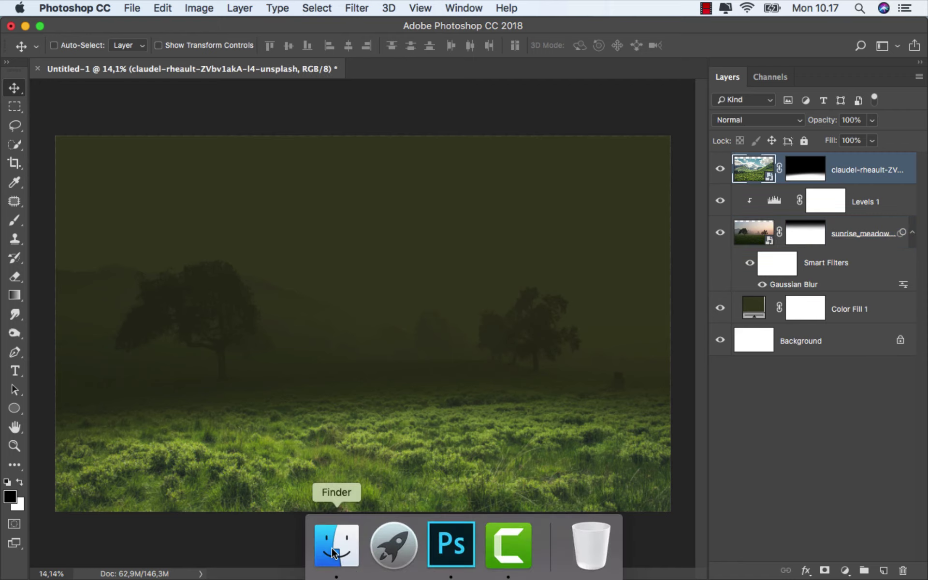
# Place the shepherd and goats cutout, shrunk to about 22%, in the centre of the meadow.
pyautogui.click(338, 543)
pyautogui.moveTo(325, 108); pyautogui.dragTo(388, 395)
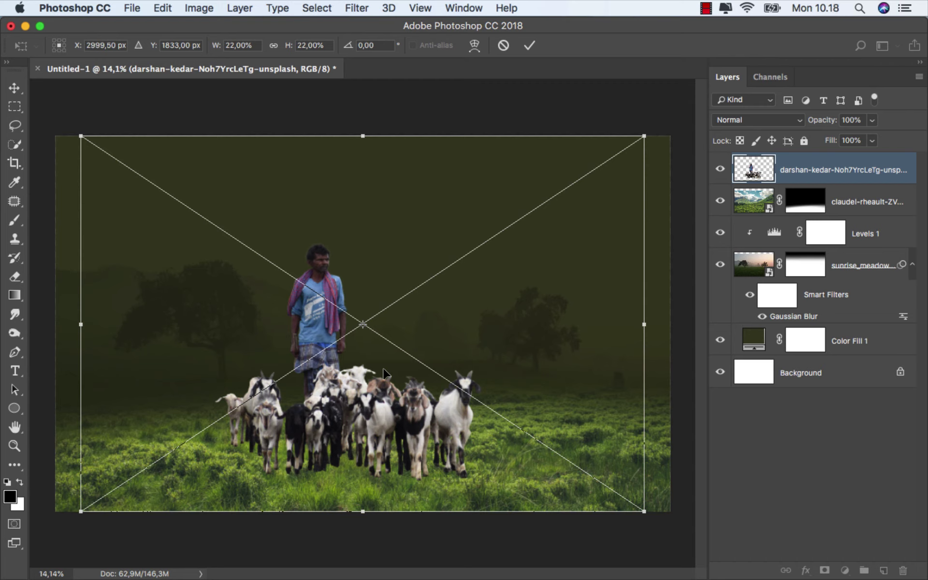
pyautogui.click(529, 45)
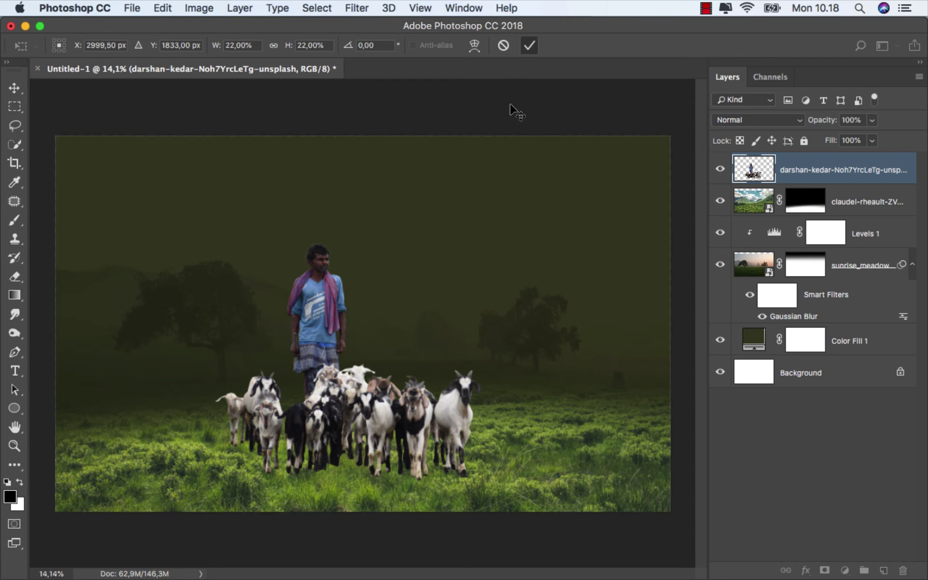
pyautogui.moveTo(348, 405); pyautogui.dragTo(381, 398)
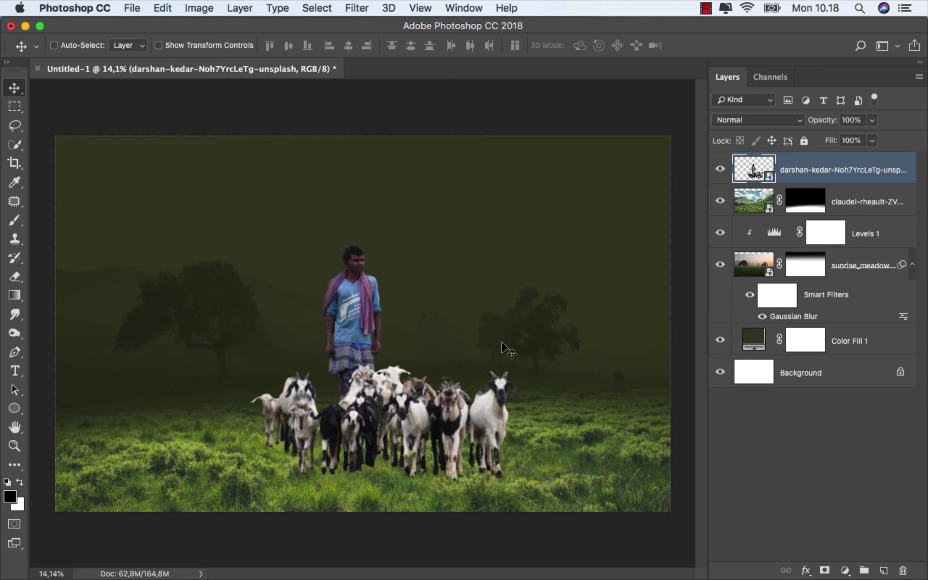
# Add a white mask to the shepherd-and-goats layer and load the 510 px Trees grass brush.
pyautogui.click(823, 571)
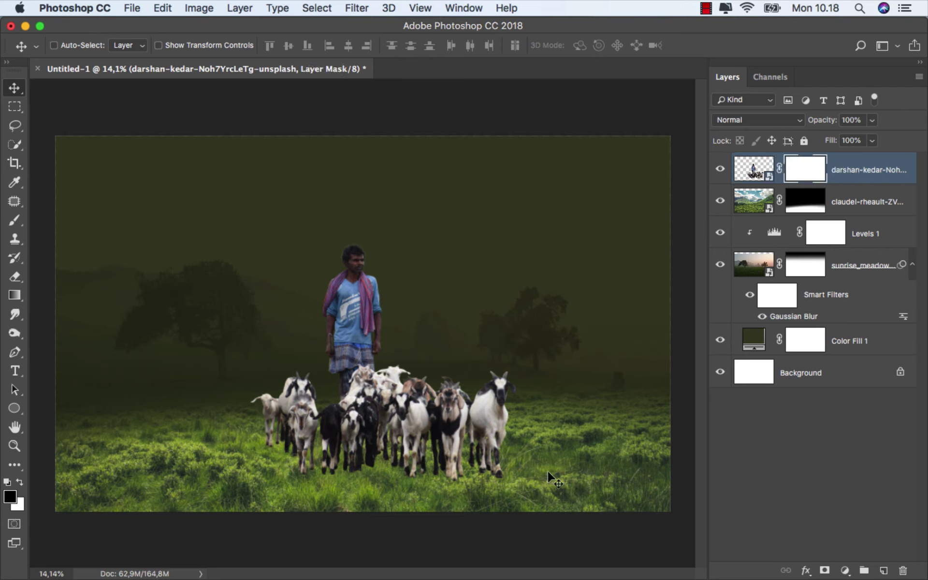
pyautogui.rightClick(14, 220)
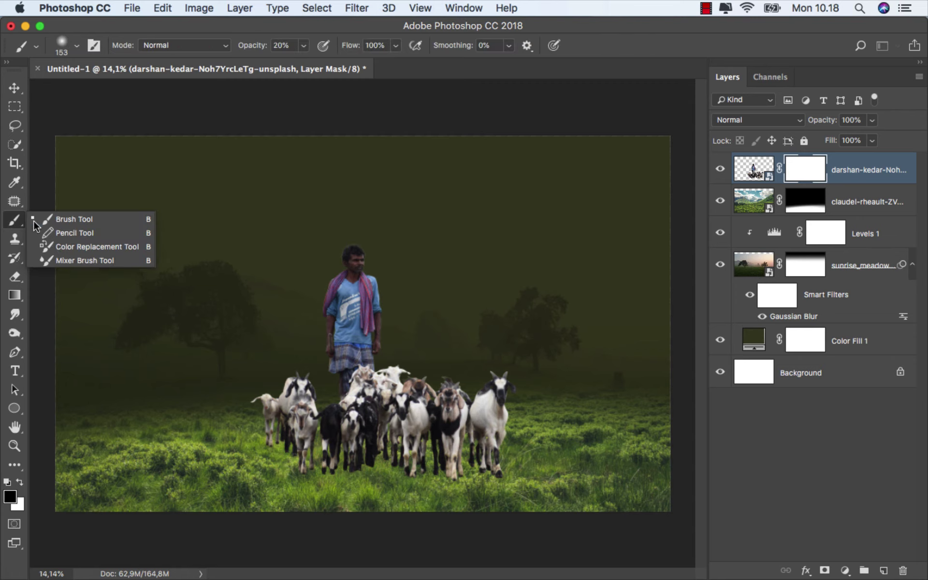
pyautogui.click(56, 216)
pyautogui.rightClick(193, 237)
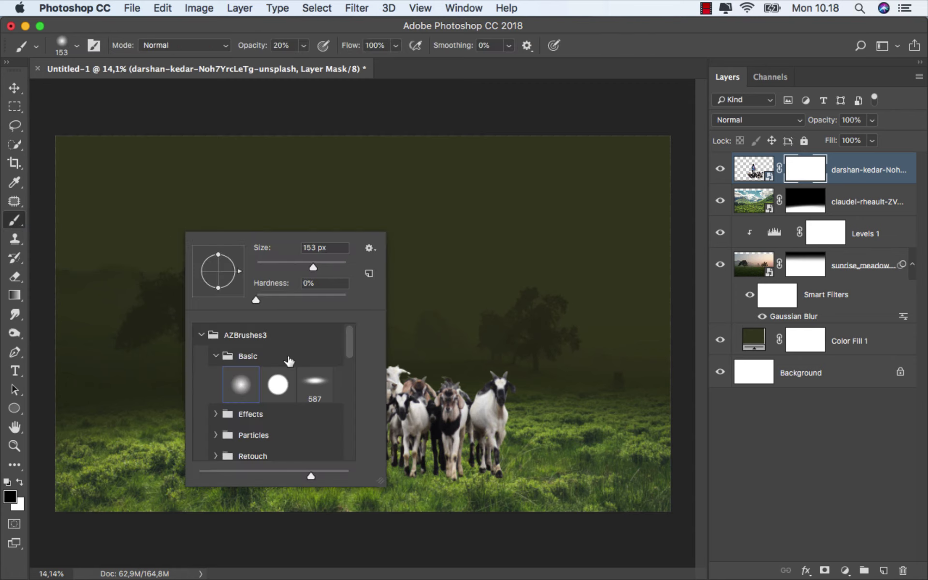
pyautogui.scroll(-2, 341, 349)
pyautogui.click(261, 384)
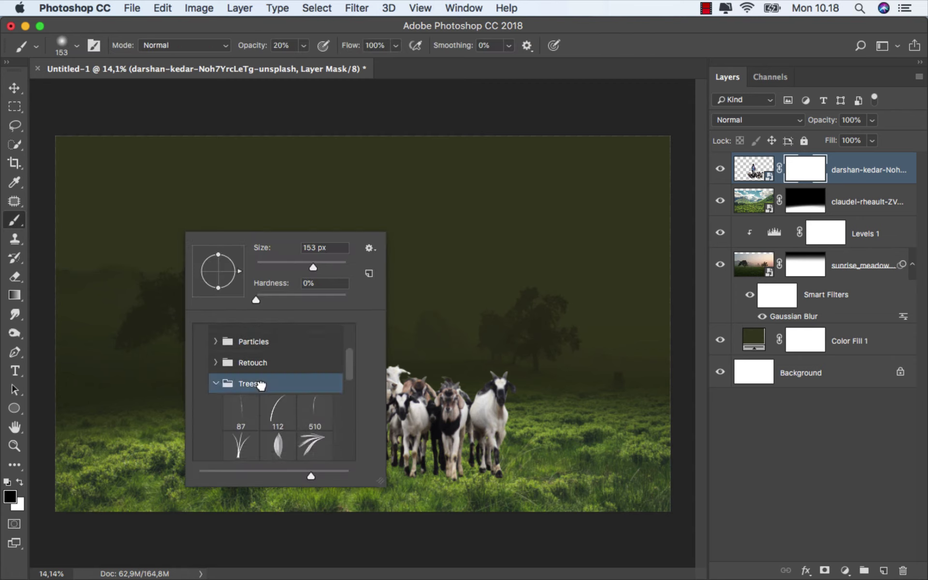
pyautogui.click(309, 411)
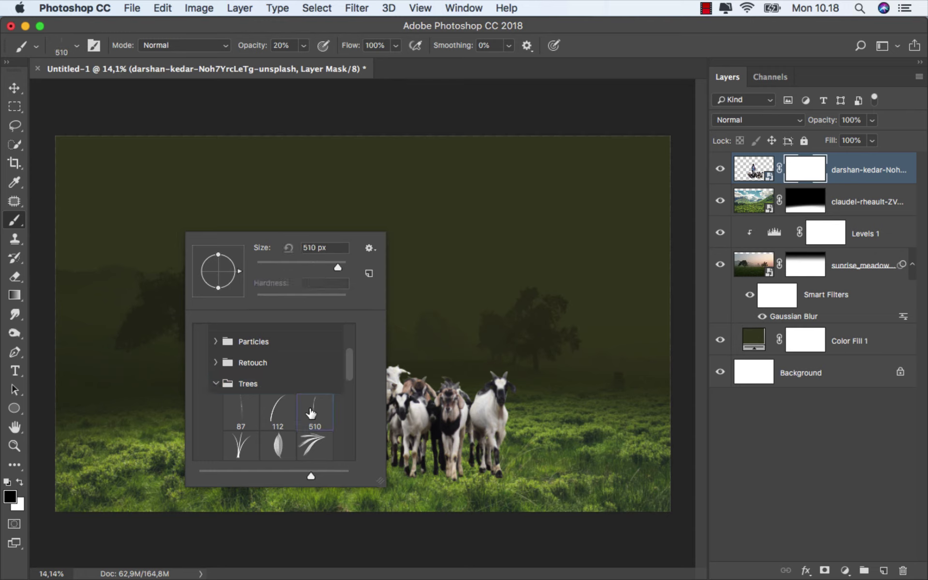
# Set the brush opacity to 100%.
pyautogui.click(303, 46)
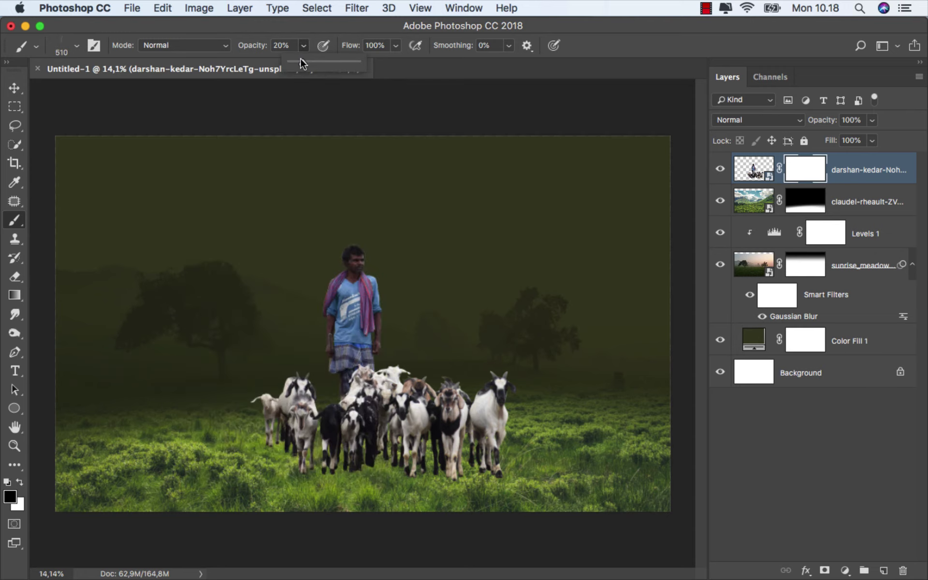
pyautogui.moveTo(300, 62); pyautogui.dragTo(369, 75)
pyautogui.click(345, 244)
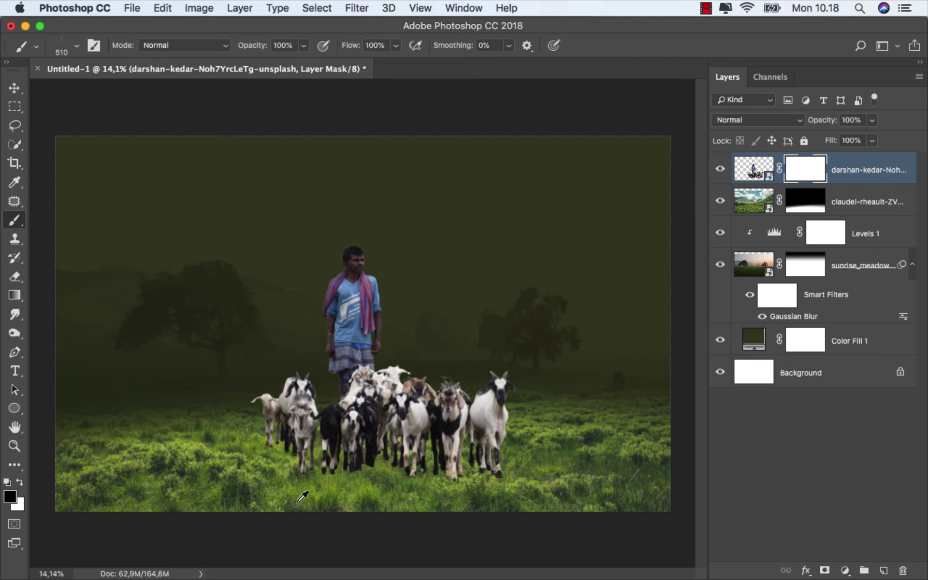
# Shrink the grass brush to about 192 px and paint grass blades over the first goat hooves.
pyautogui.scroll(3, 302, 496)
pyautogui.scroll(3, 298, 483)
pyautogui.scroll(2, 295, 471)
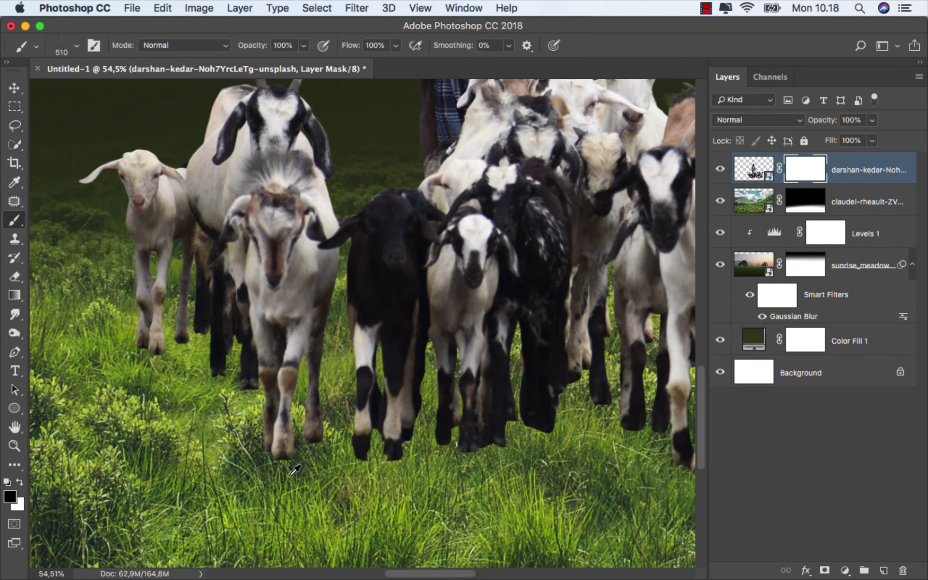
pyautogui.scroll(2, 294, 470)
pyautogui.moveTo(272, 461); pyautogui.dragTo(222, 458)
pyautogui.scroll(1, 222, 458)
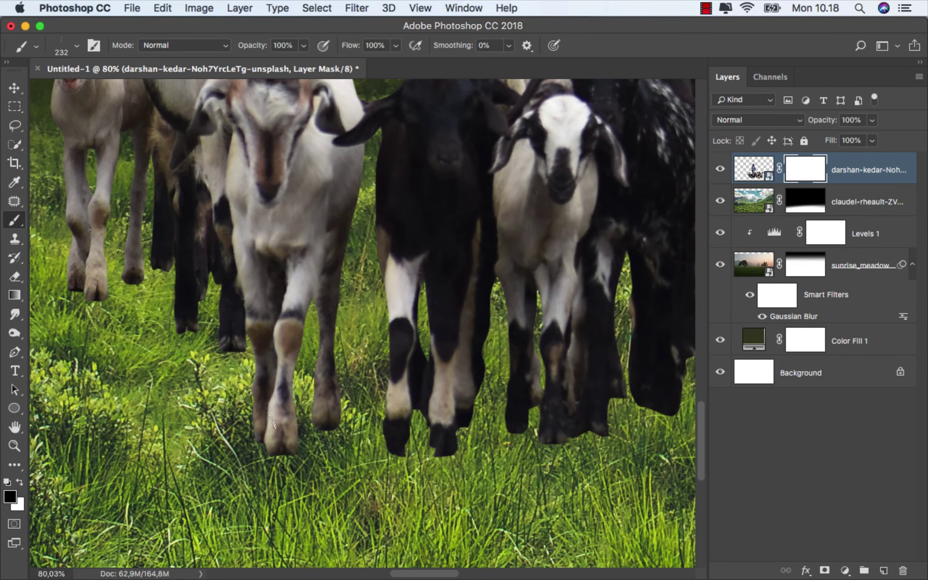
pyautogui.scroll(1, 272, 422)
pyautogui.moveTo(290, 421); pyautogui.dragTo(270, 404)
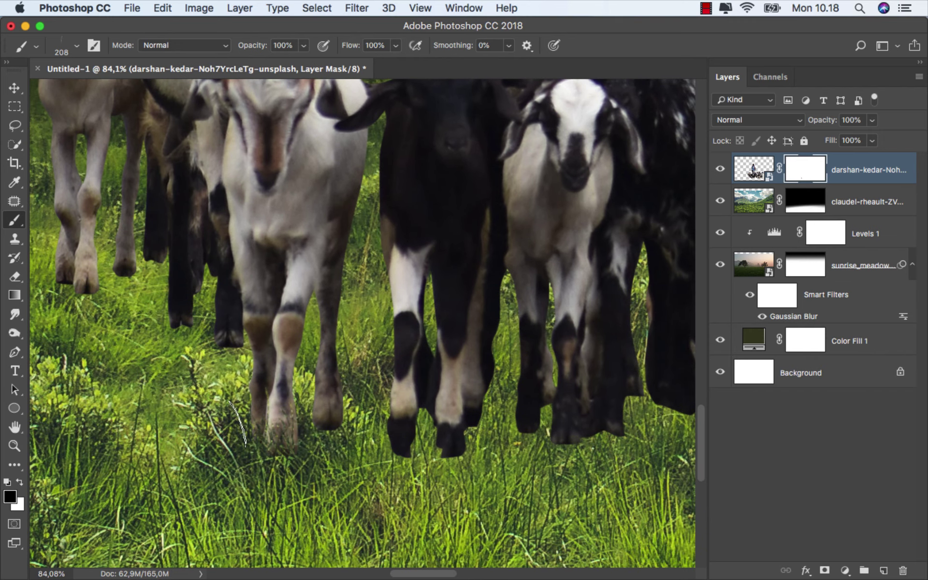
pyautogui.moveTo(313, 447); pyautogui.dragTo(296, 447)
pyautogui.moveTo(399, 438)
pyautogui.mouseDown()
pyautogui.moveTo(437, 425)
pyautogui.moveTo(416, 401)
pyautogui.mouseUp()
pyautogui.moveTo(321, 442); pyautogui.dragTo(512, 425)
# Fade the front and middle hooves into the grass, then shrink the brush to about 146 px.
pyautogui.scroll(3, 428, 387)
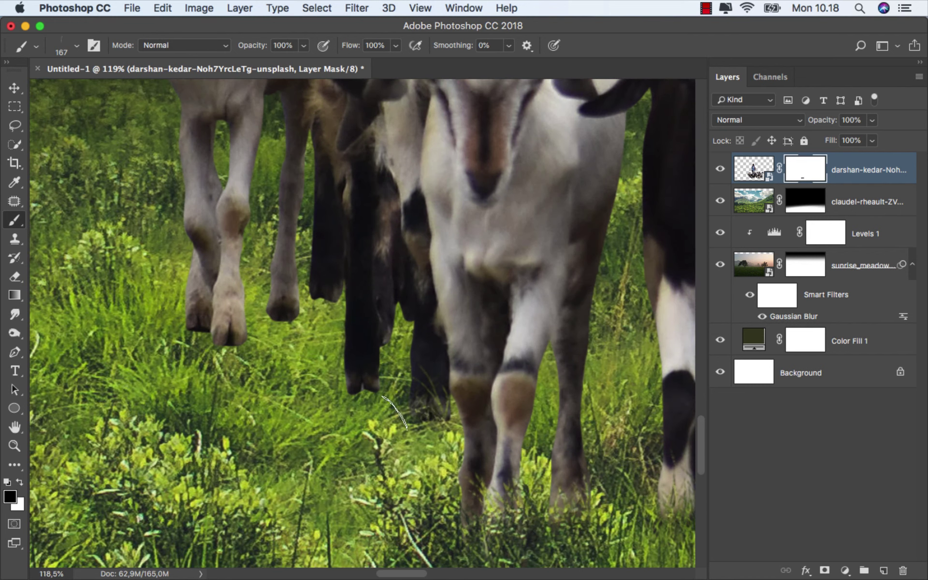
pyautogui.moveTo(316, 391); pyautogui.dragTo(360, 501)
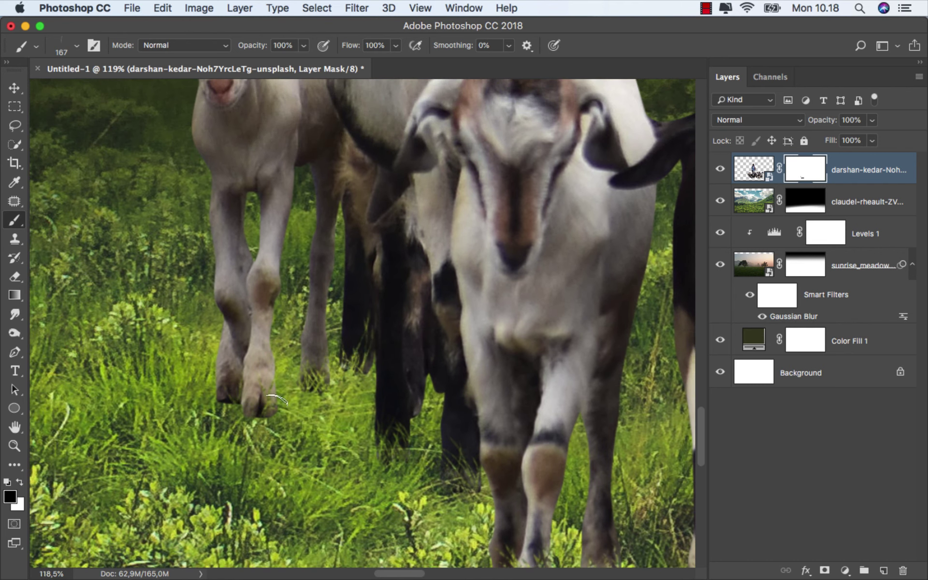
pyautogui.moveTo(271, 399); pyautogui.dragTo(205, 389)
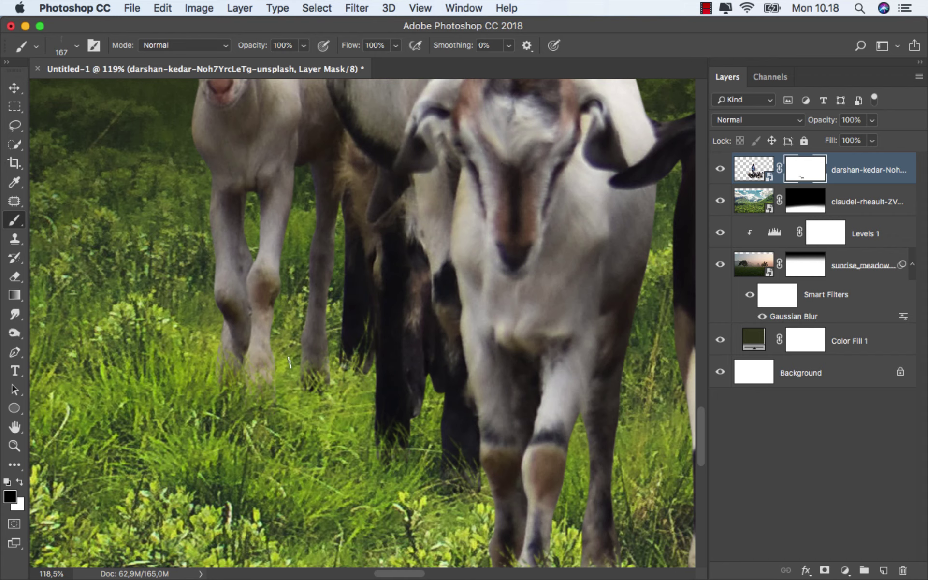
pyautogui.moveTo(289, 363); pyautogui.dragTo(356, 349)
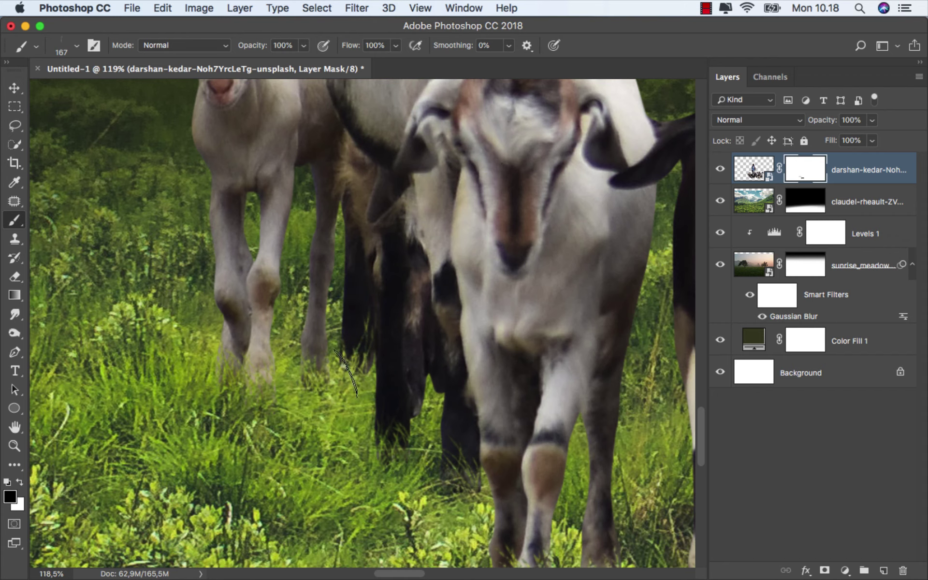
pyautogui.hscroll(5, 256, 391)
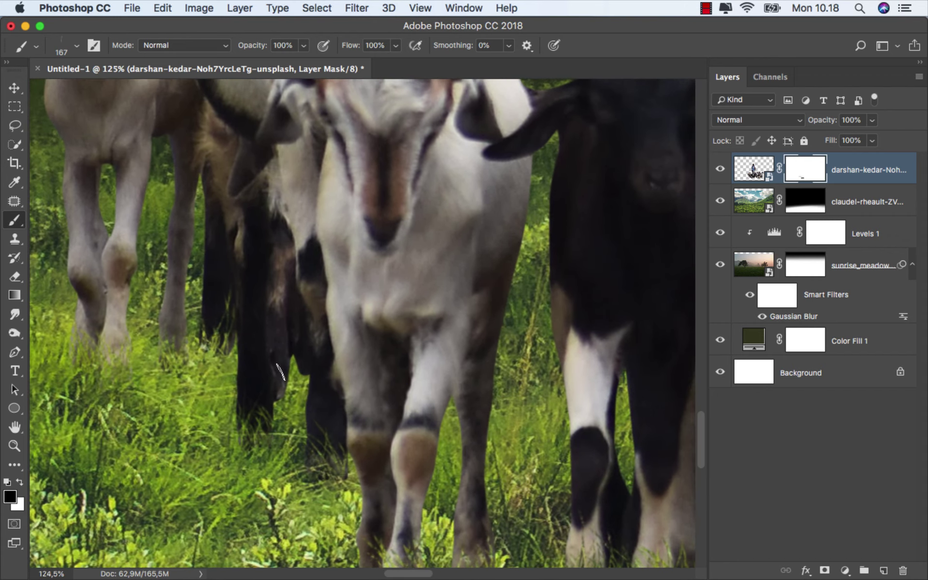
pyautogui.moveTo(290, 377); pyautogui.dragTo(281, 377)
pyautogui.scroll(-5, 266, 431)
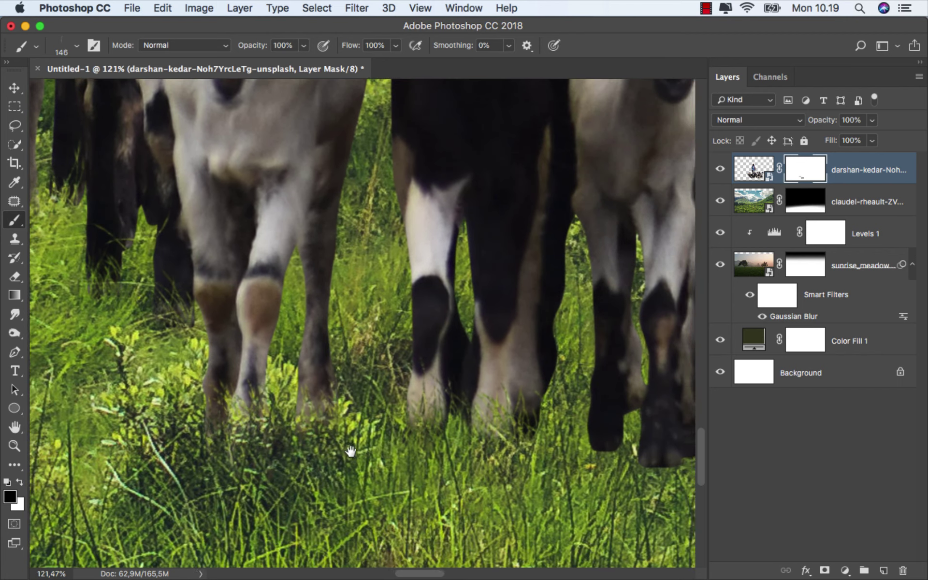
pyautogui.moveTo(351, 450); pyautogui.dragTo(133, 451)
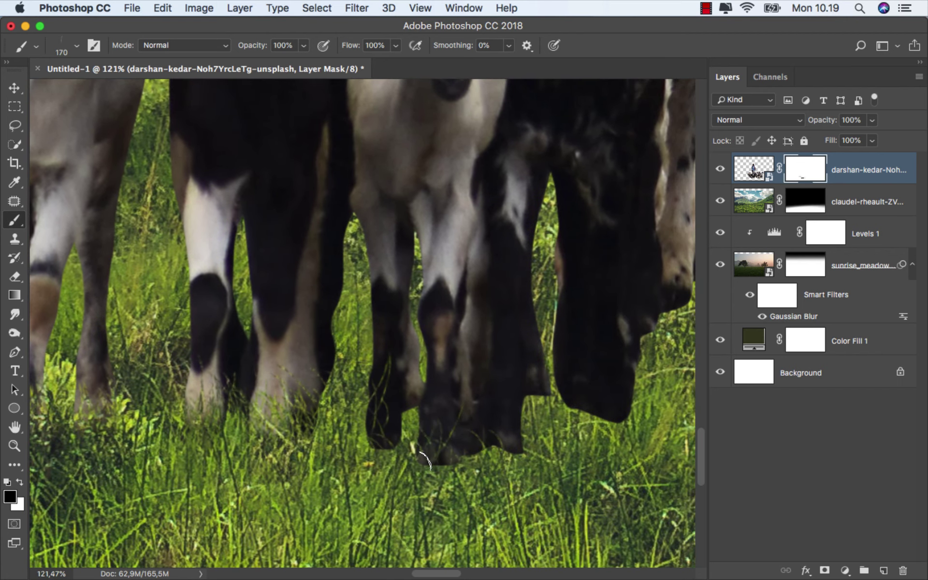
# Paint grass over the other goats' hooves, with the brush resized between about 110 and 147 px.
pyautogui.hscroll(3, 459, 439)
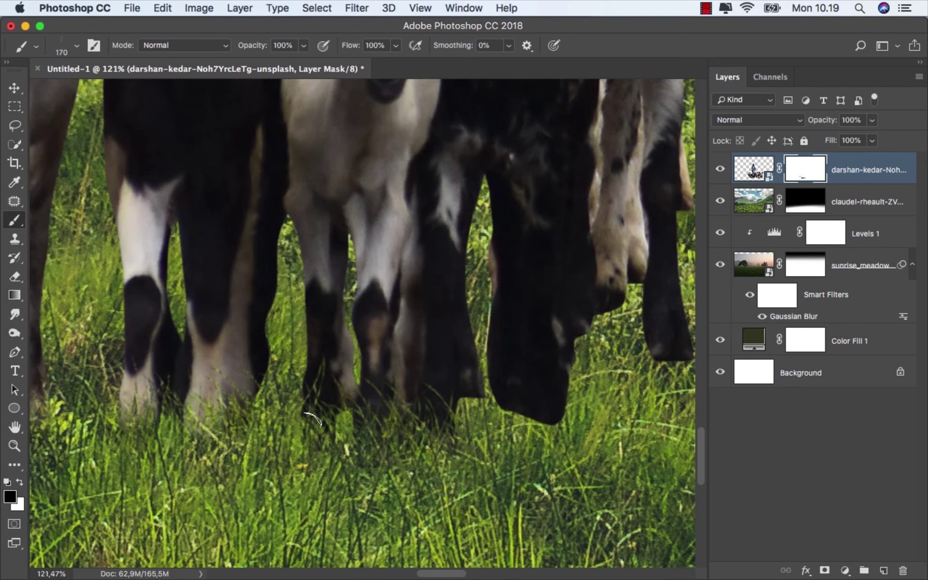
pyautogui.hscroll(5, 338, 444)
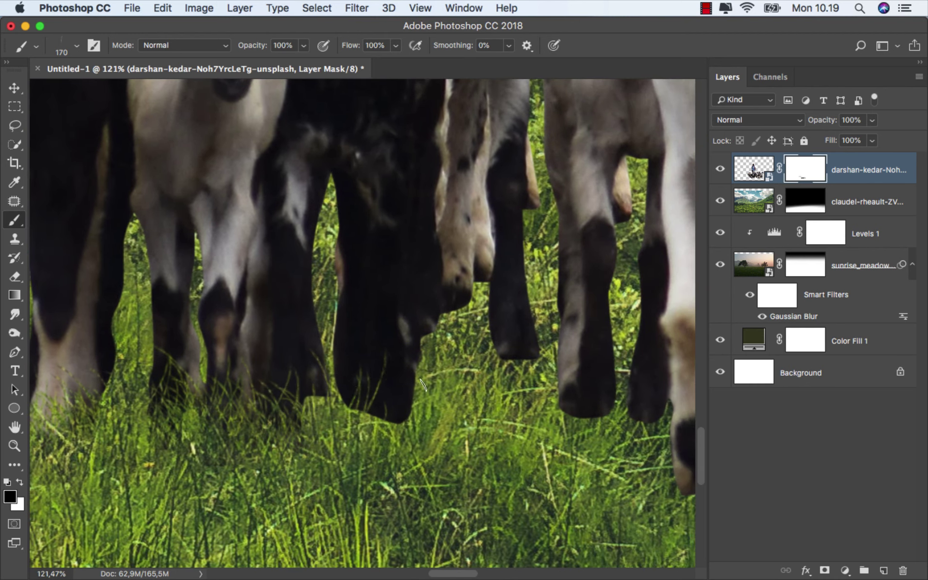
pyautogui.hscroll(3, 218, 452)
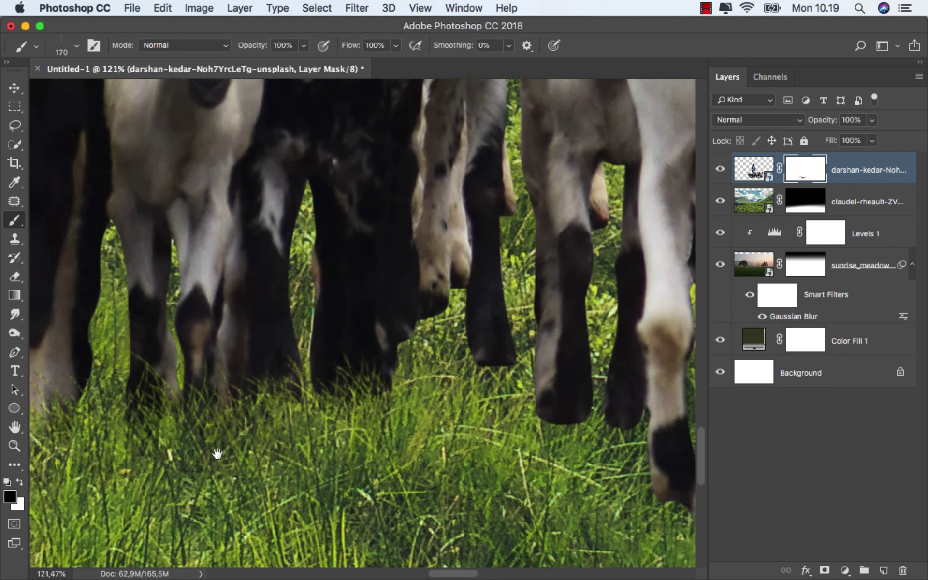
pyautogui.hscroll(3, 251, 425)
pyautogui.scroll(-2, 263, 415)
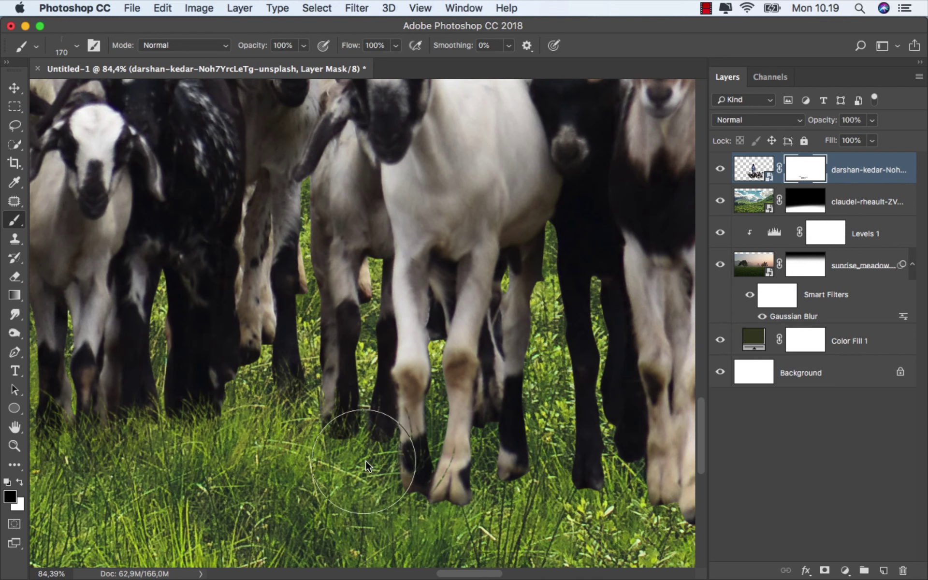
pyautogui.moveTo(379, 424); pyautogui.dragTo(494, 485)
pyautogui.hscroll(3, 355, 488)
pyautogui.press('[')
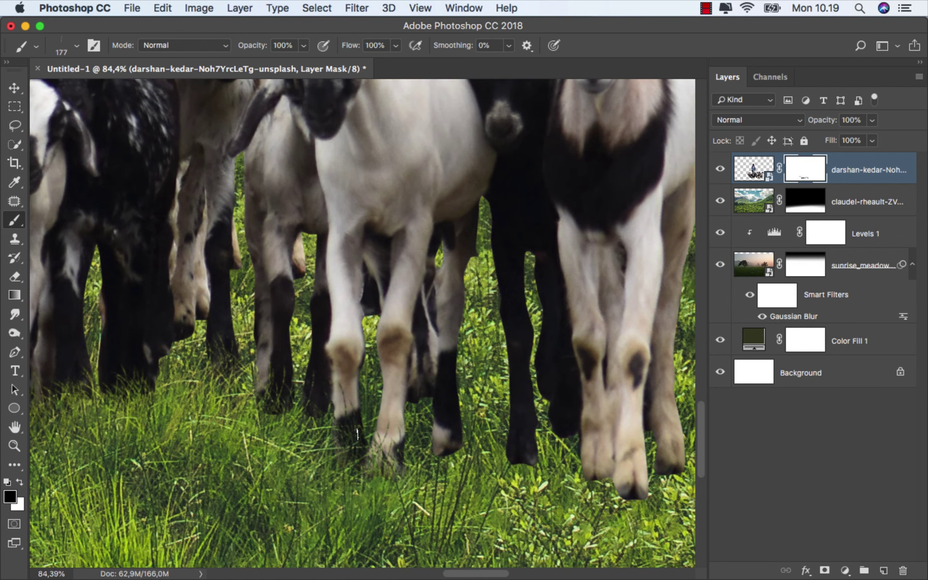
pyautogui.moveTo(397, 444); pyautogui.dragTo(264, 470)
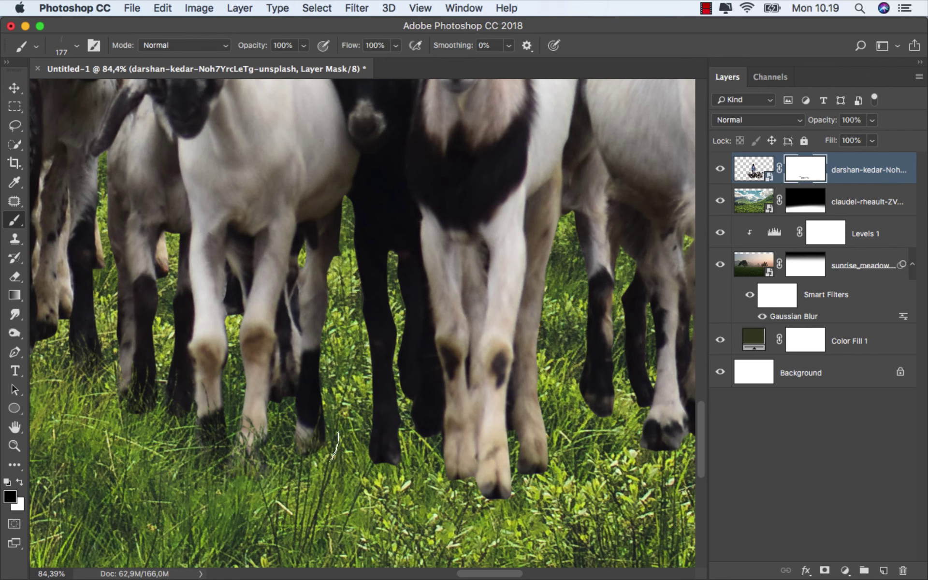
pyautogui.scroll(5, 257, 408)
pyautogui.moveTo(260, 410); pyautogui.dragTo(227, 409)
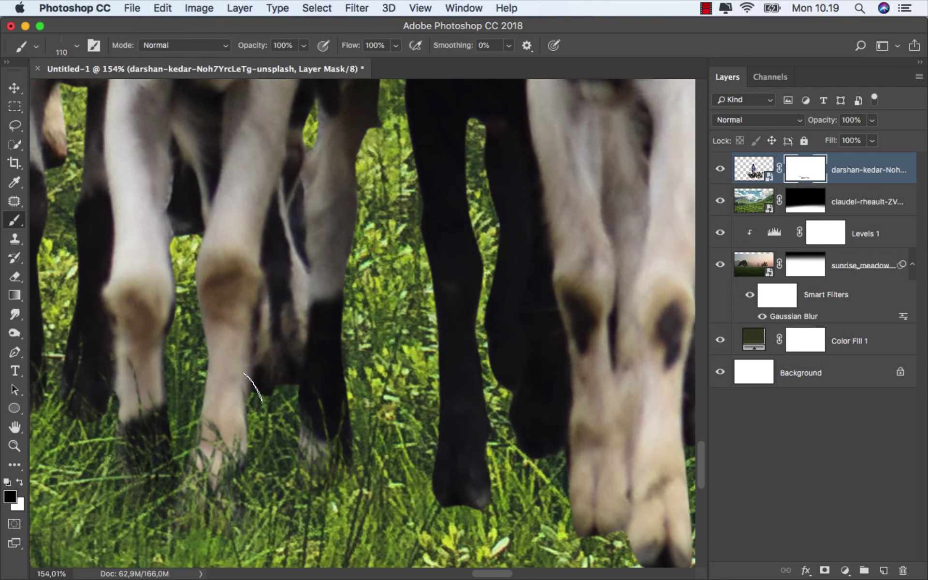
pyautogui.moveTo(282, 387); pyautogui.dragTo(301, 387)
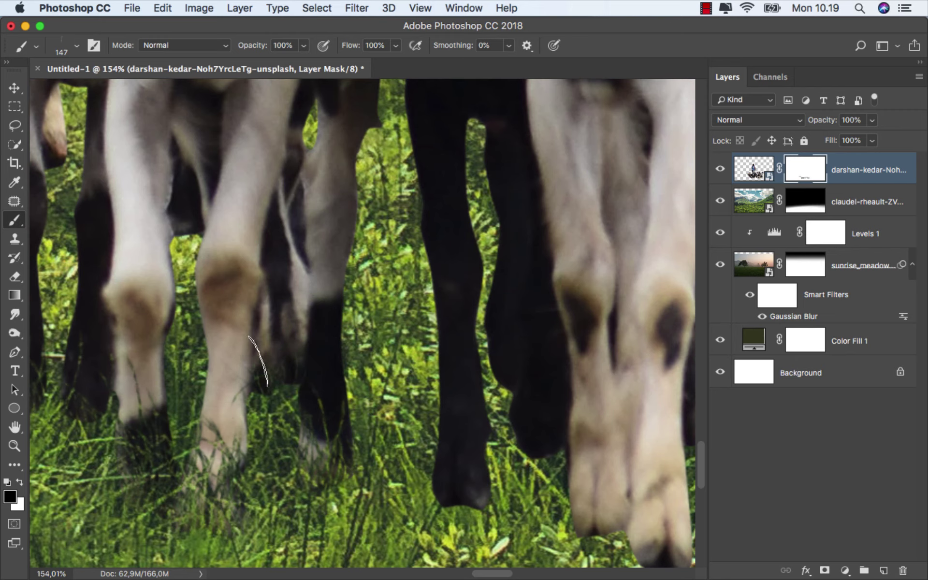
# Sink the dark lower legs and right-hand hooves behind the grass blades.
pyautogui.scroll(-5, 314, 348)
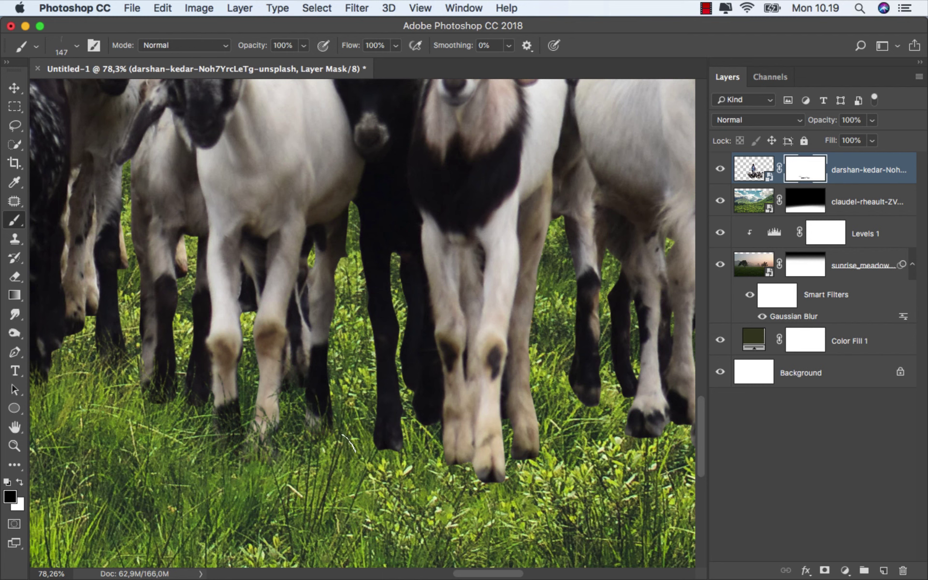
pyautogui.hscroll(2, 342, 430)
pyautogui.hscroll(5, 339, 425)
pyautogui.press(']')
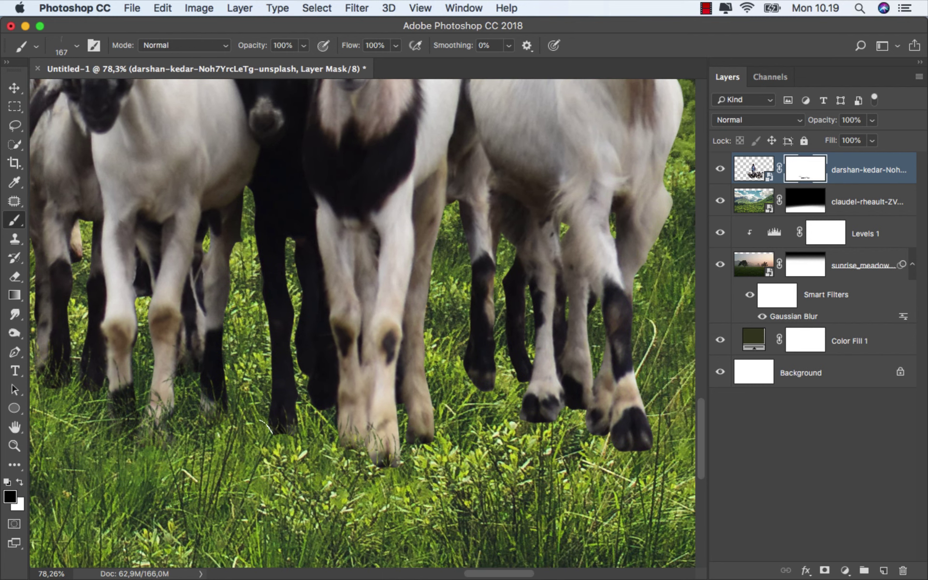
pyautogui.moveTo(326, 416); pyautogui.dragTo(322, 400)
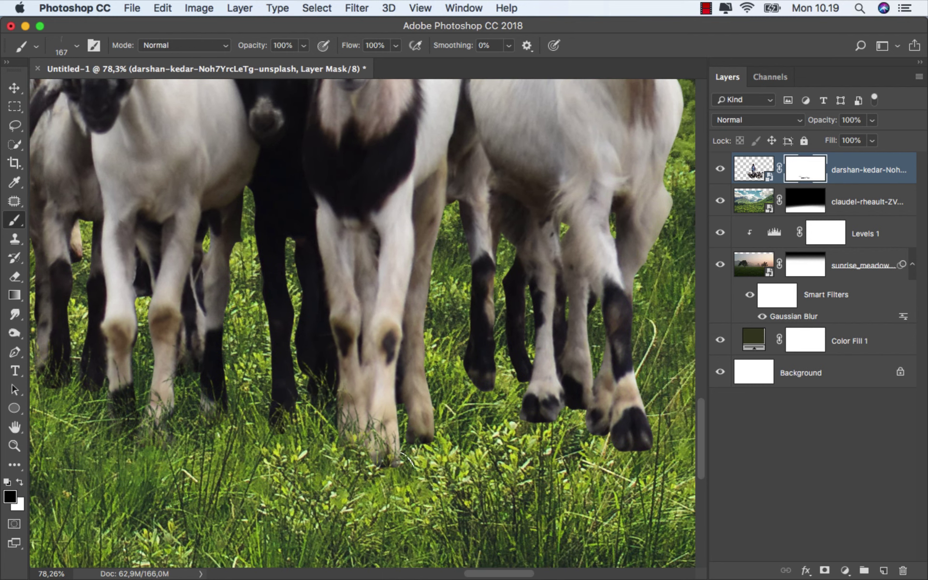
pyautogui.moveTo(406, 459); pyautogui.dragTo(351, 456)
pyautogui.moveTo(556, 413)
pyautogui.mouseDown()
pyautogui.moveTo(561, 447)
pyautogui.moveTo(579, 401)
pyautogui.mouseUp()
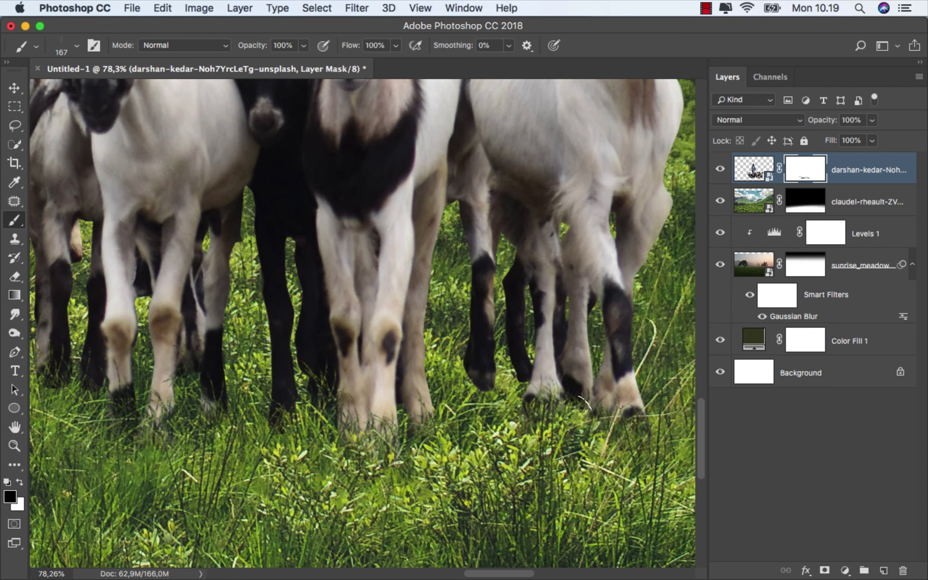
pyautogui.scroll(3, 570, 406)
pyautogui.moveTo(409, 416); pyautogui.dragTo(376, 382)
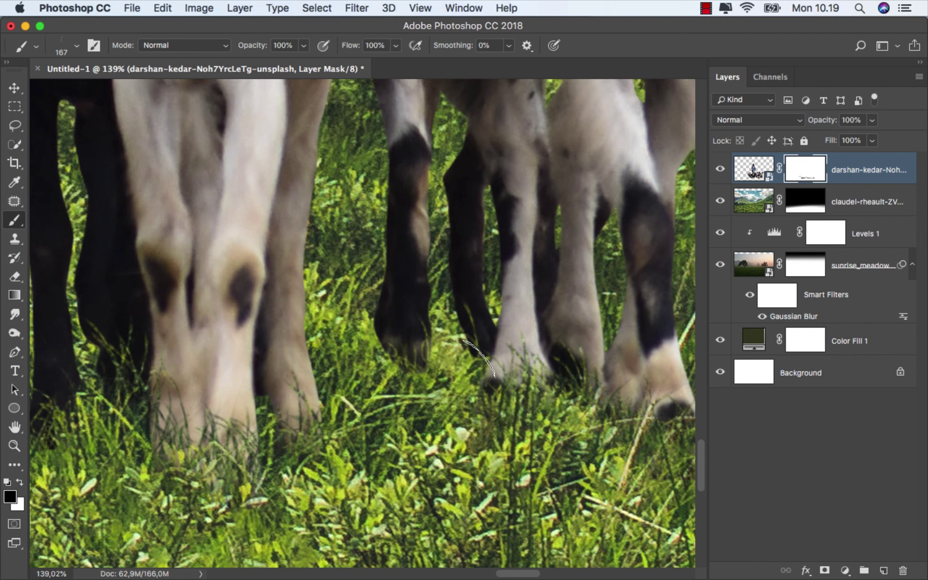
pyautogui.scroll(-3, 386, 382)
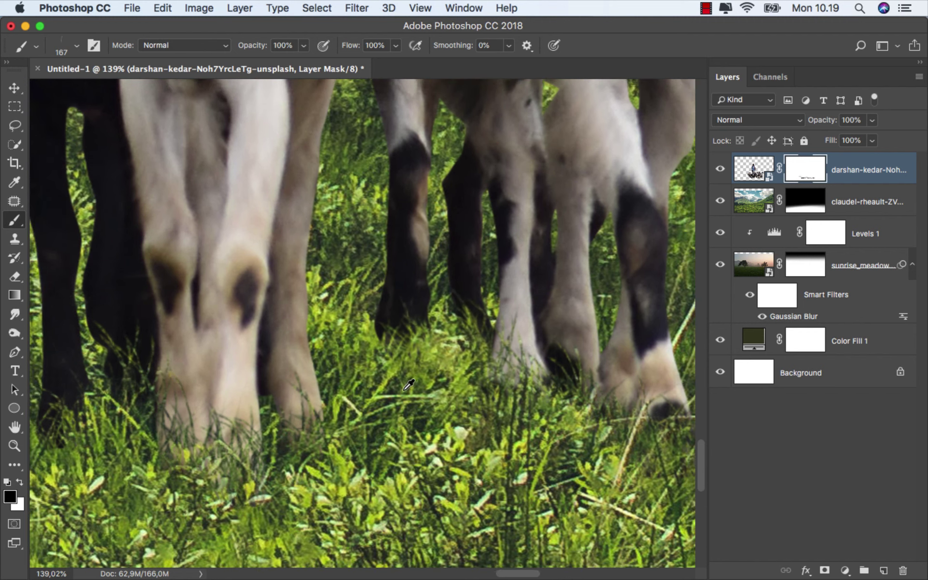
pyautogui.scroll(-2, 435, 396)
pyautogui.scroll(-3, 505, 416)
pyautogui.scroll(1, 425, 415)
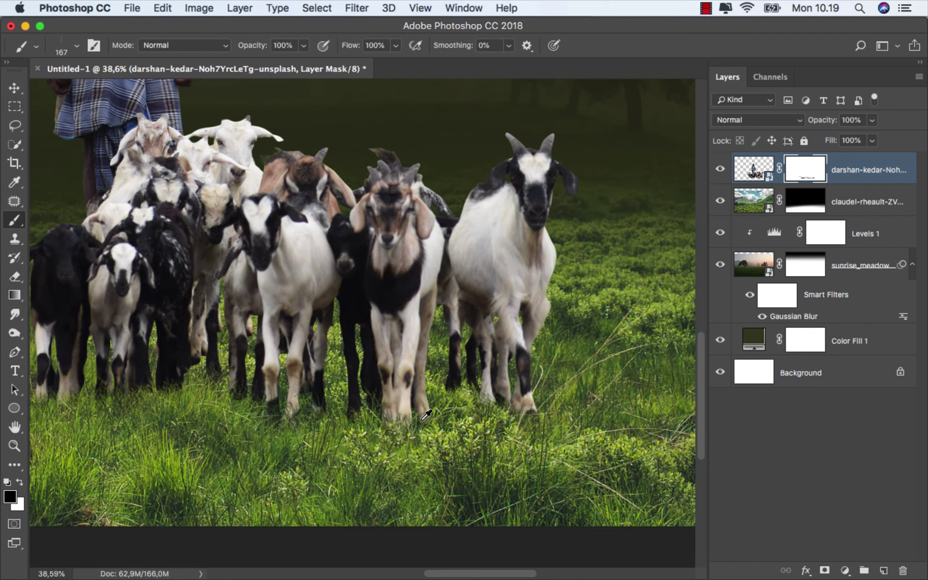
pyautogui.scroll(1, 420, 417)
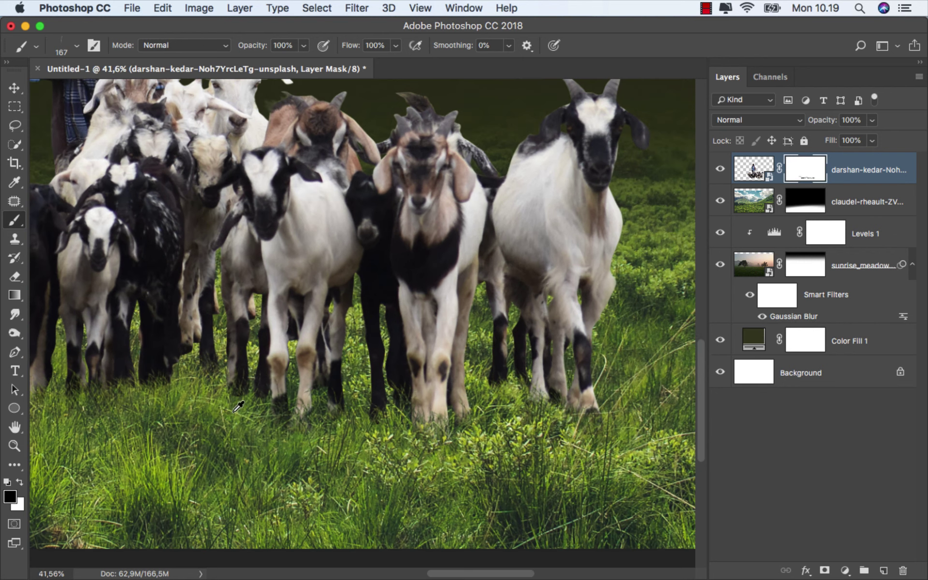
pyautogui.scroll(5, 420, 417)
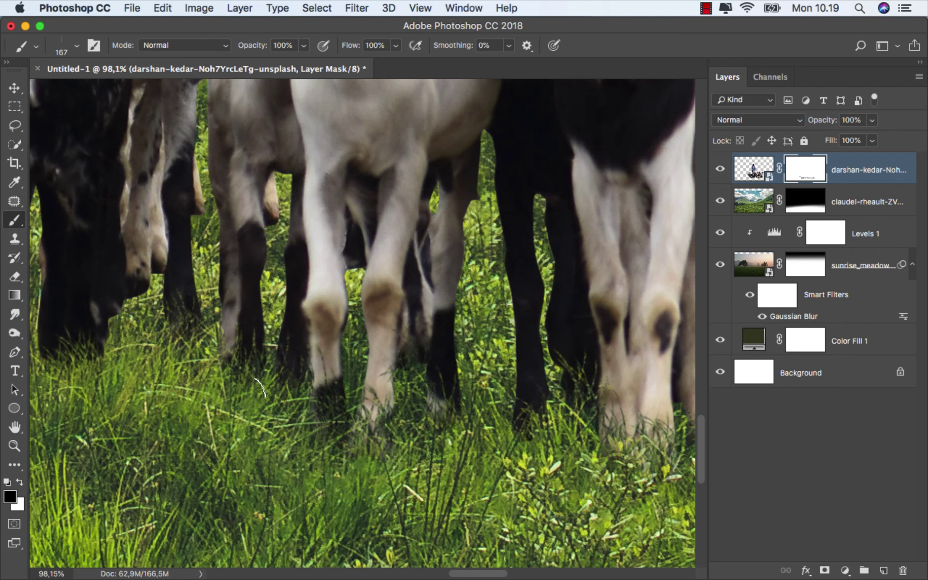
# Fit the composite in view and nudge the shepherd and goats slightly left.
pyautogui.press('super+0')
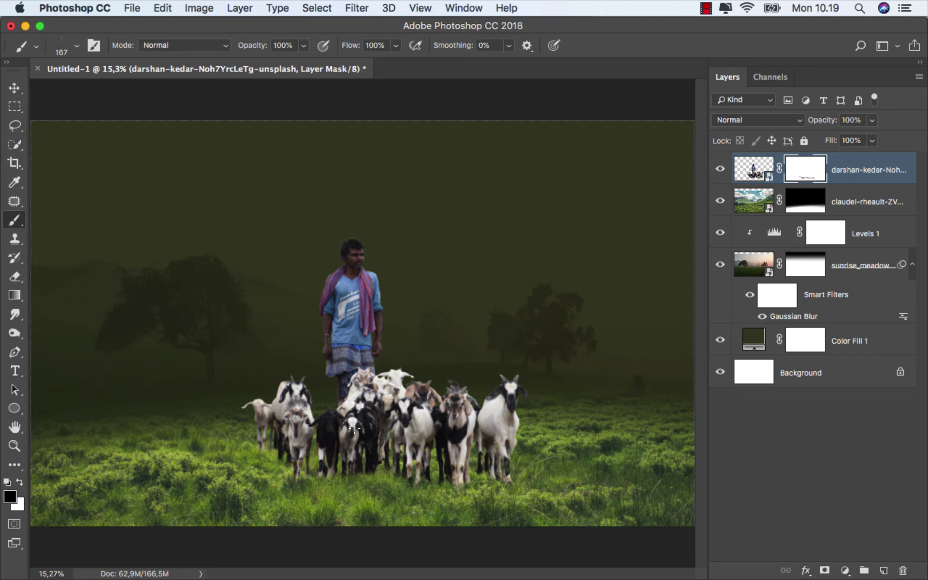
pyautogui.press('super+2')
pyautogui.press('v')
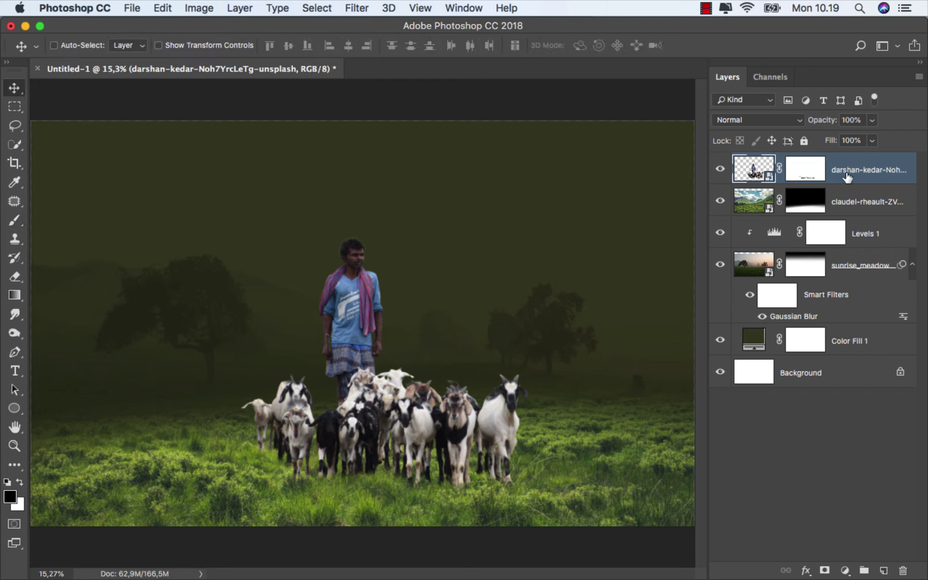
pyautogui.hotkey('shift', 'Left')
pyautogui.hotkey('shift', 'Left')
pyautogui.hotkey('shift', 'Left')
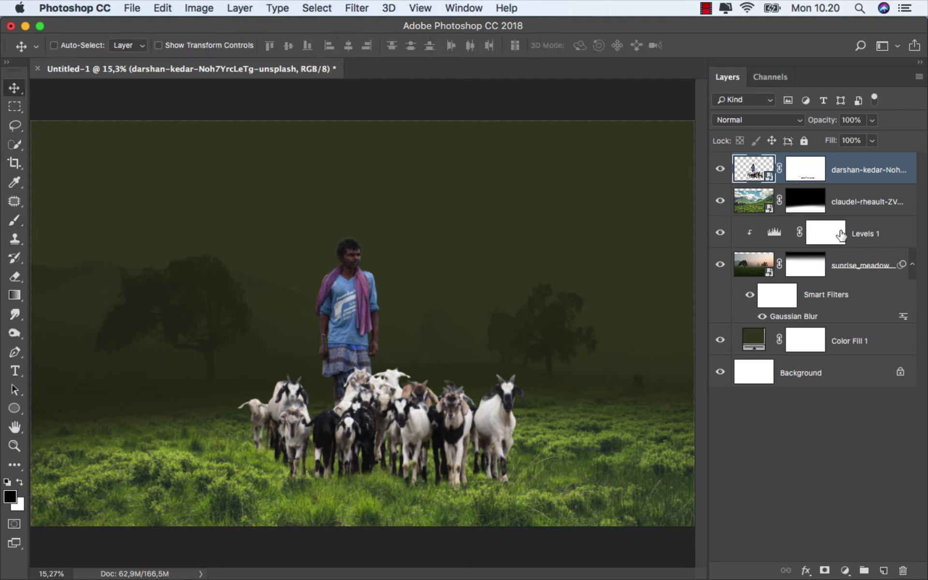
pyautogui.click(846, 341)
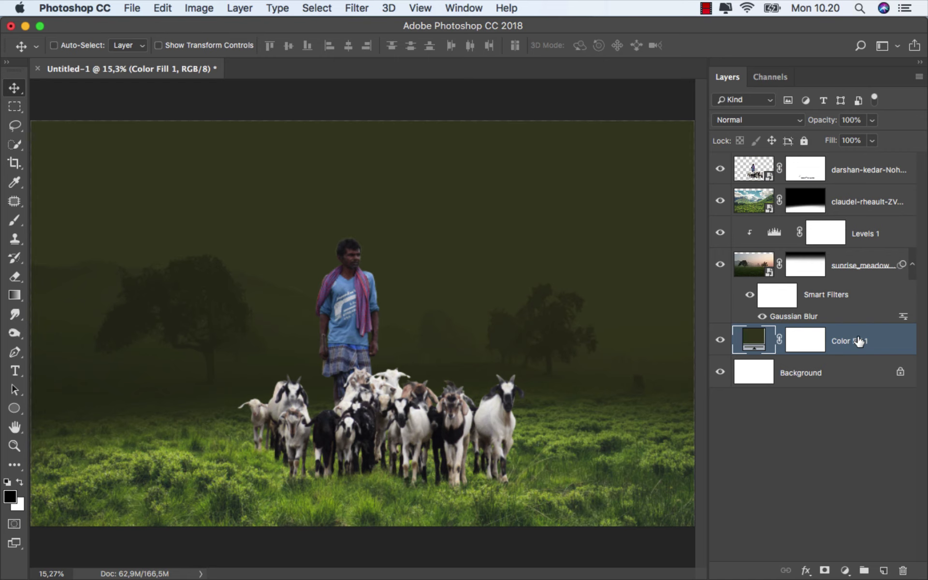
# Add Color Fill 2, an olive-yellow (#b6b567) solid fill above Color Fill 1.
pyautogui.click(844, 570)
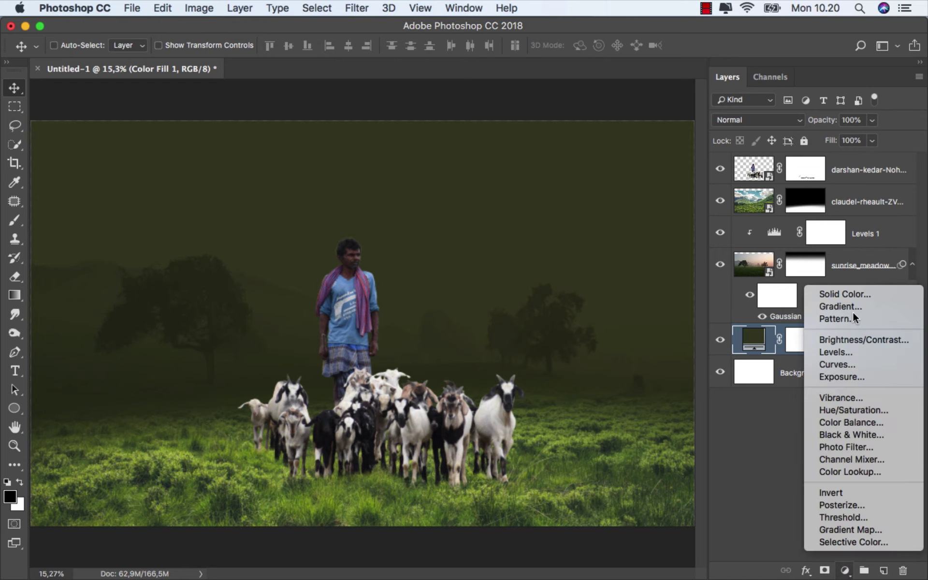
pyautogui.click(854, 295)
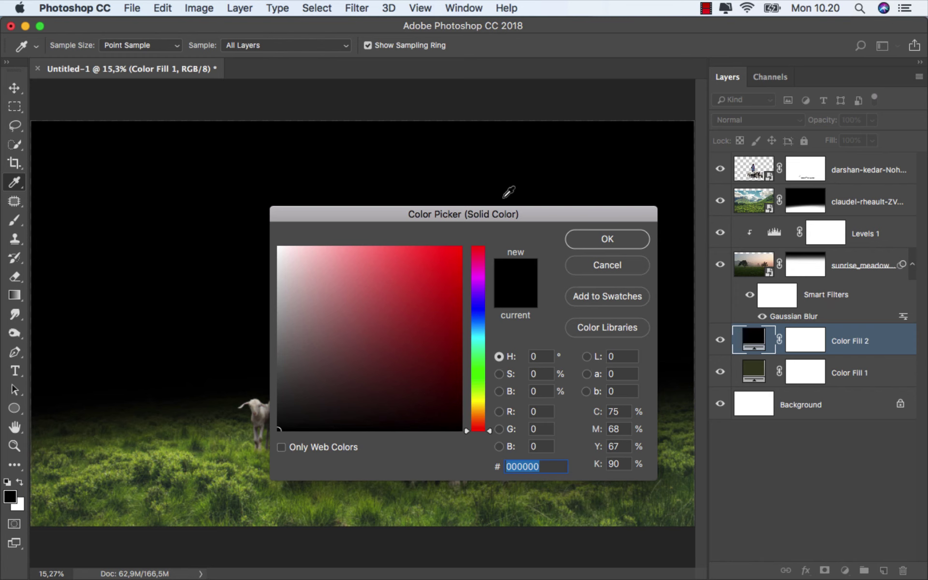
pyautogui.moveTo(435, 207); pyautogui.dragTo(658, 201)
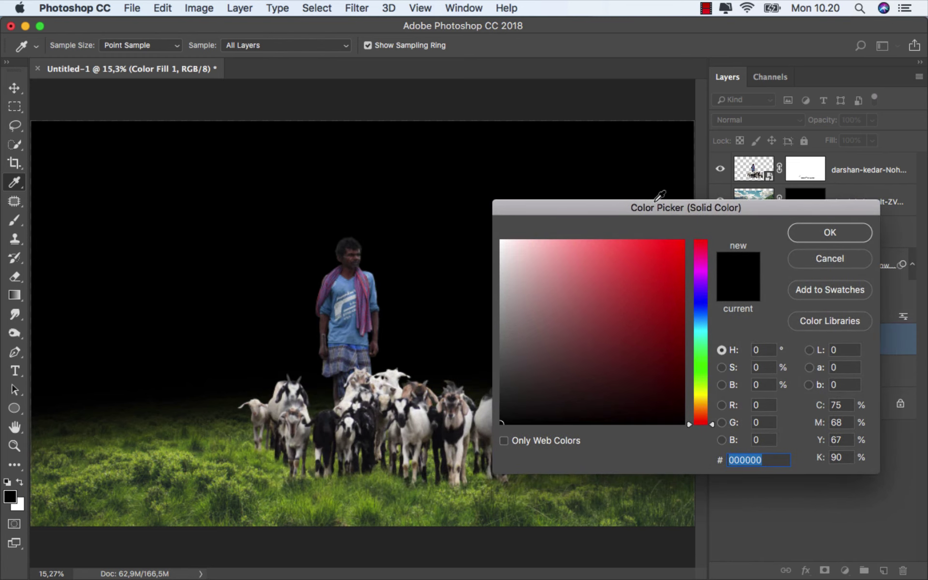
pyautogui.moveTo(571, 303); pyautogui.dragTo(578, 295)
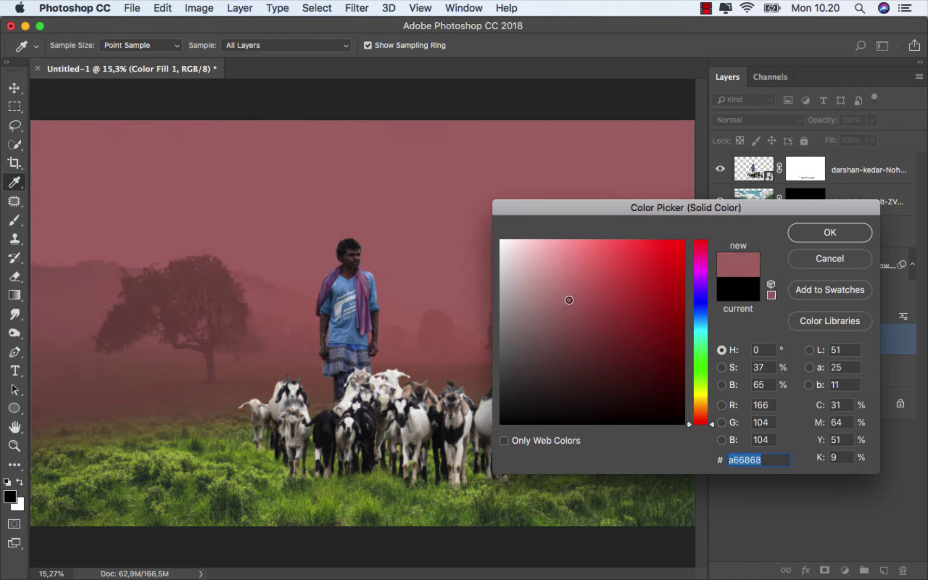
pyautogui.click(703, 403)
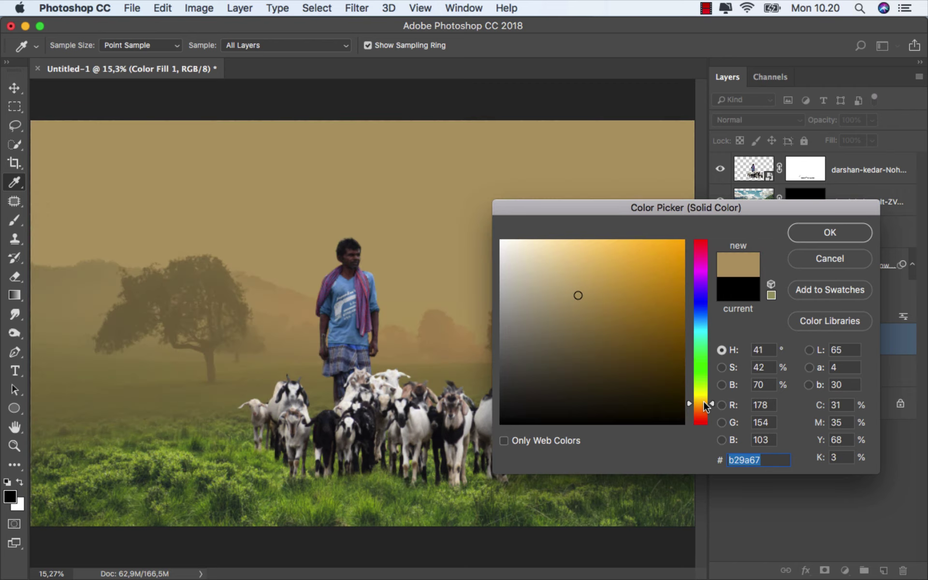
pyautogui.moveTo(703, 401); pyautogui.dragTo(707, 391)
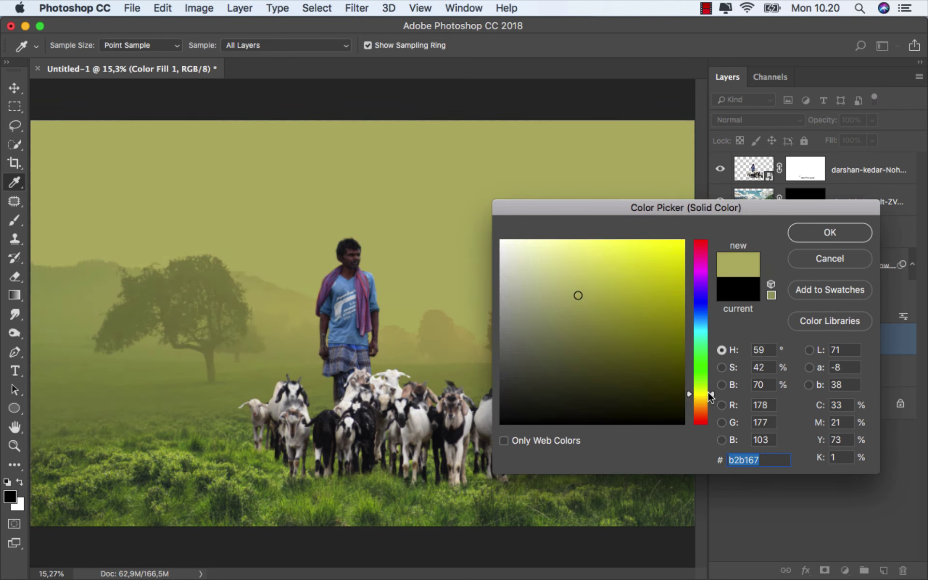
pyautogui.click(581, 292)
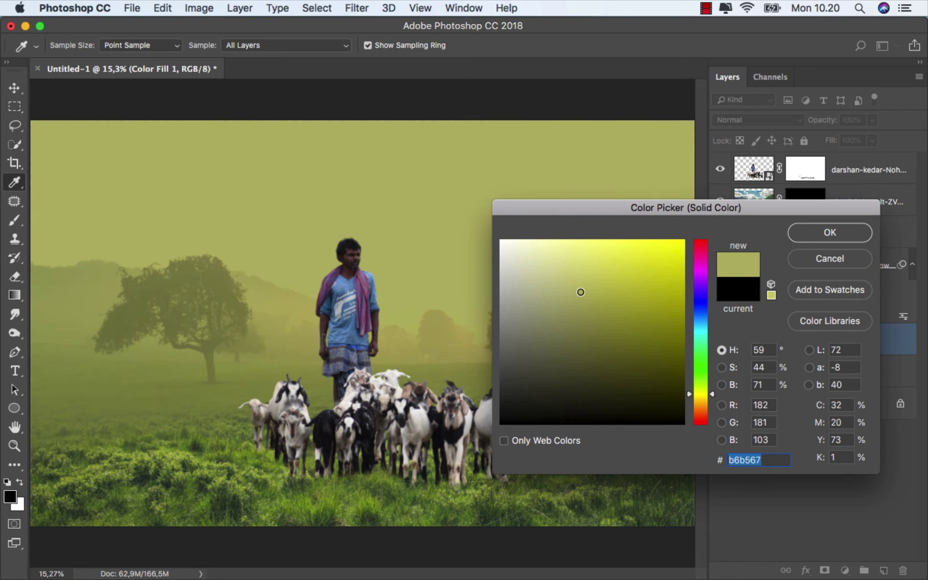
pyautogui.click(826, 234)
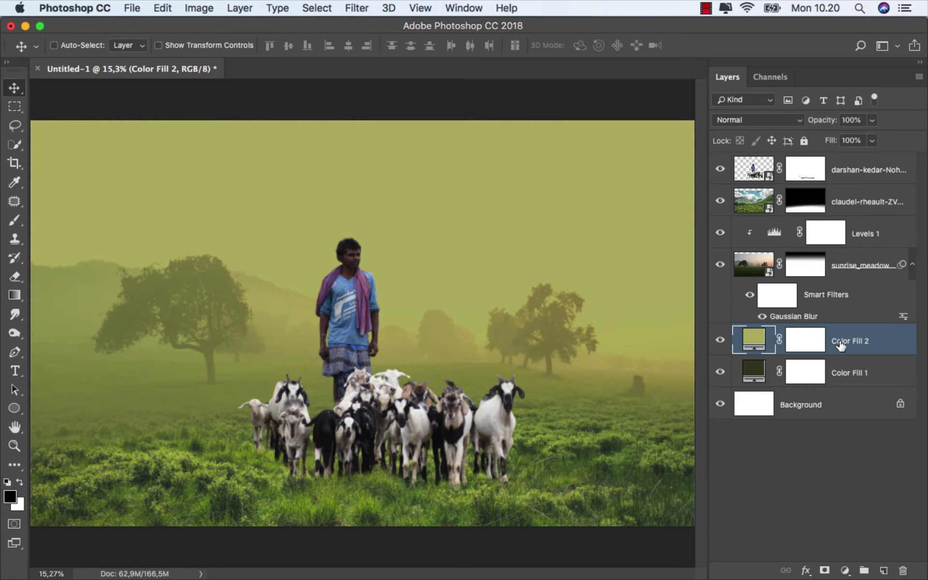
pyautogui.click(815, 344)
# Invert Color Fill 2's mask to black and set up a large soft round white brush.
pyautogui.press('super+i')
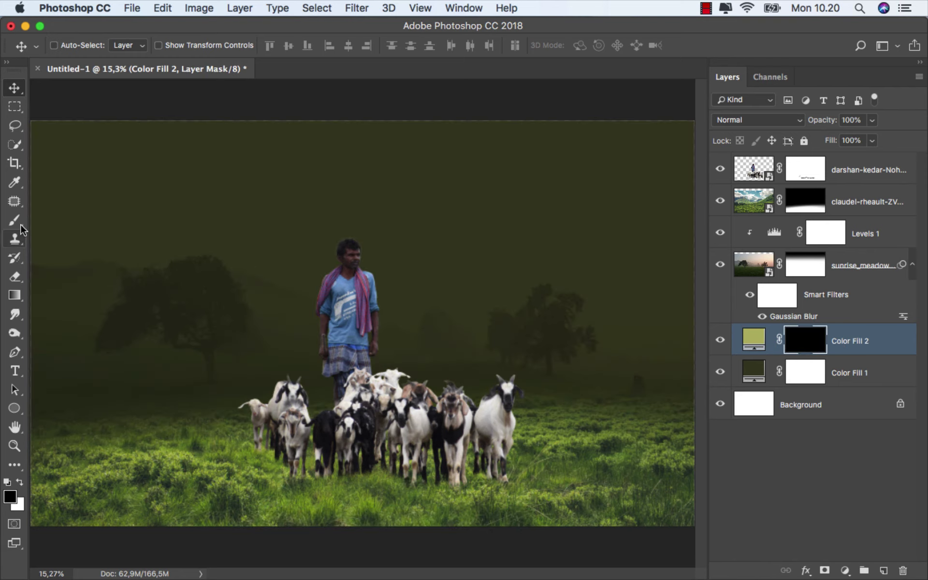
pyautogui.moveTo(15, 220); pyautogui.dragTo(42, 219)
pyautogui.rightClick(151, 226)
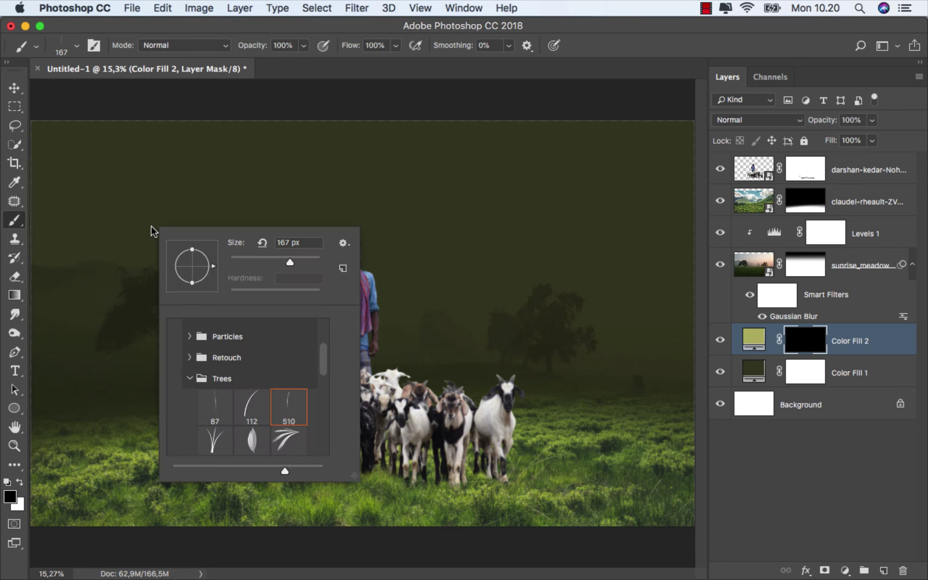
pyautogui.moveTo(321, 363); pyautogui.dragTo(322, 321)
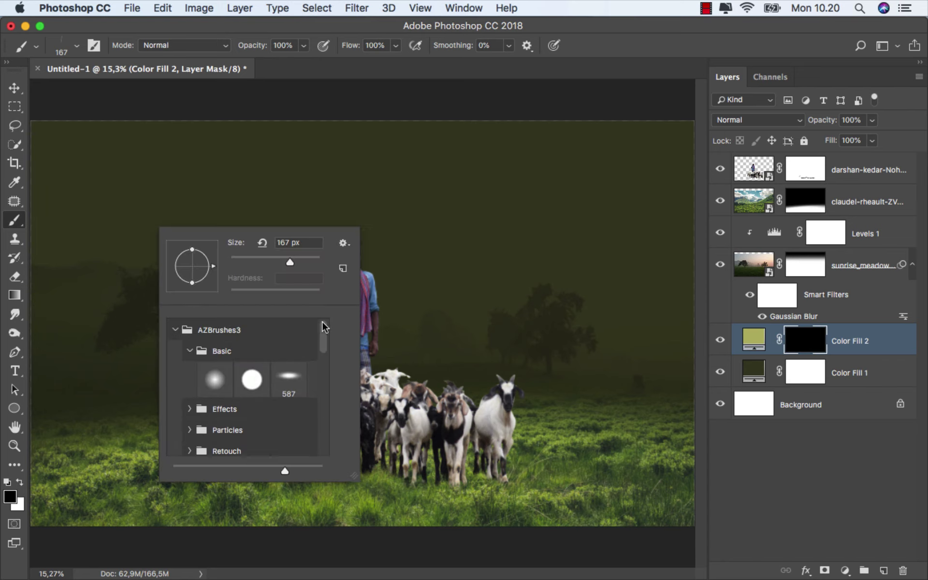
pyautogui.click(222, 372)
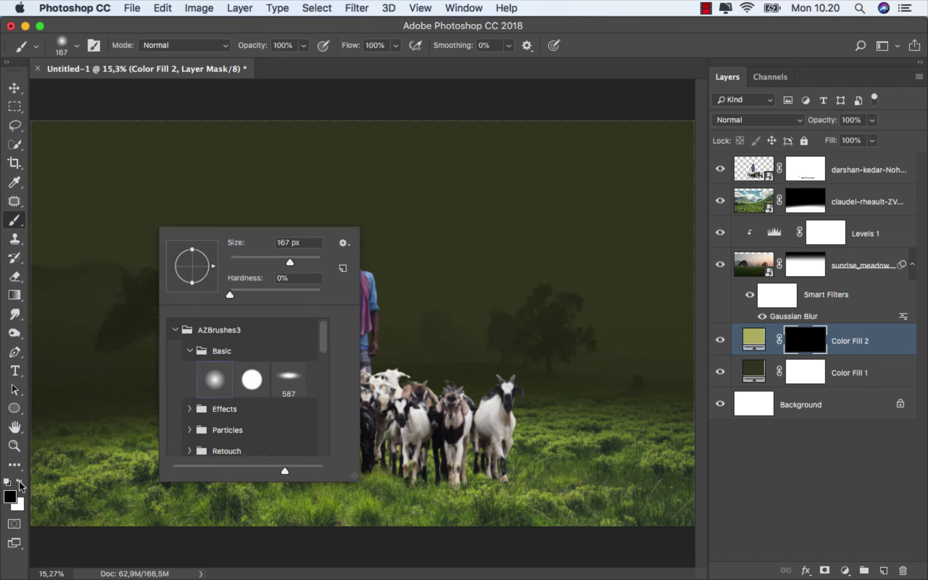
pyautogui.click(20, 482)
pyautogui.click(304, 46)
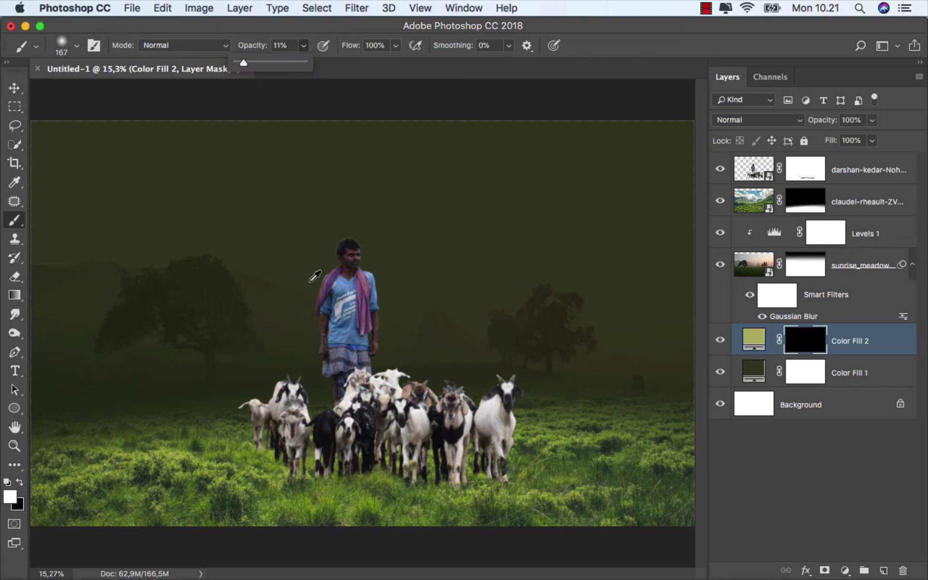
pyautogui.scroll(-3, 314, 277)
pyautogui.moveTo(313, 311); pyautogui.dragTo(375, 305)
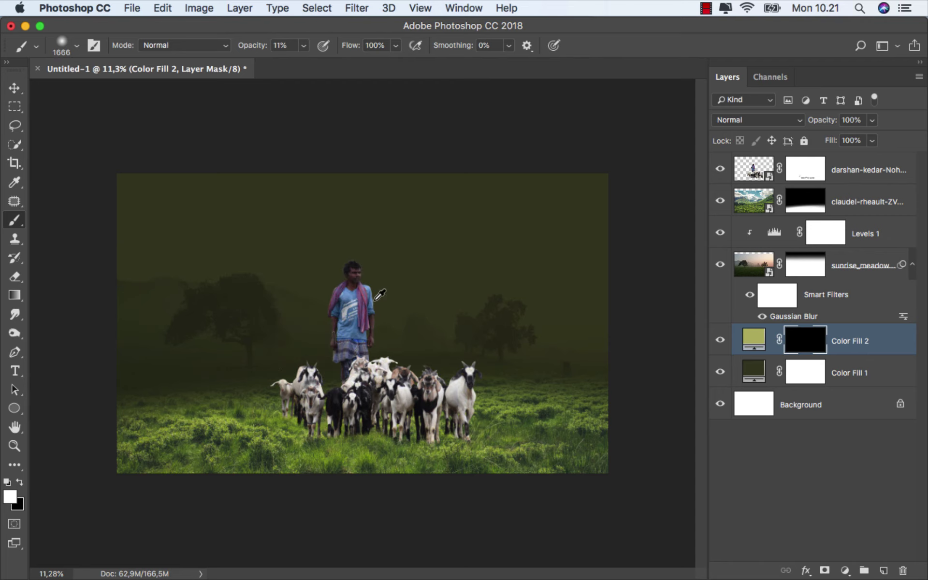
# Brush faint olive haze back across the background and left side through the mask.
pyautogui.scroll(1, 365, 306)
pyautogui.scroll(1, 148, 341)
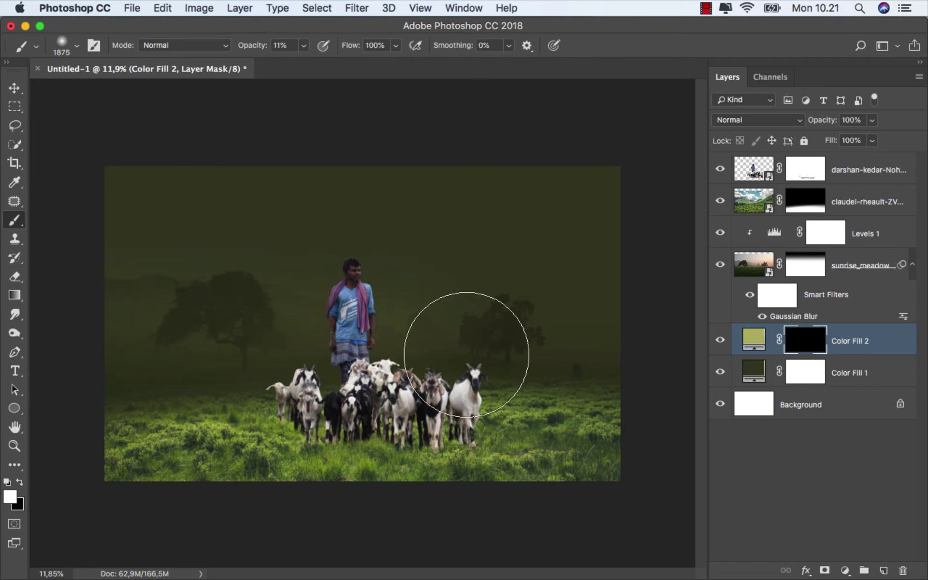
pyautogui.moveTo(311, 352); pyautogui.dragTo(642, 348)
pyautogui.scroll(1, 642, 348)
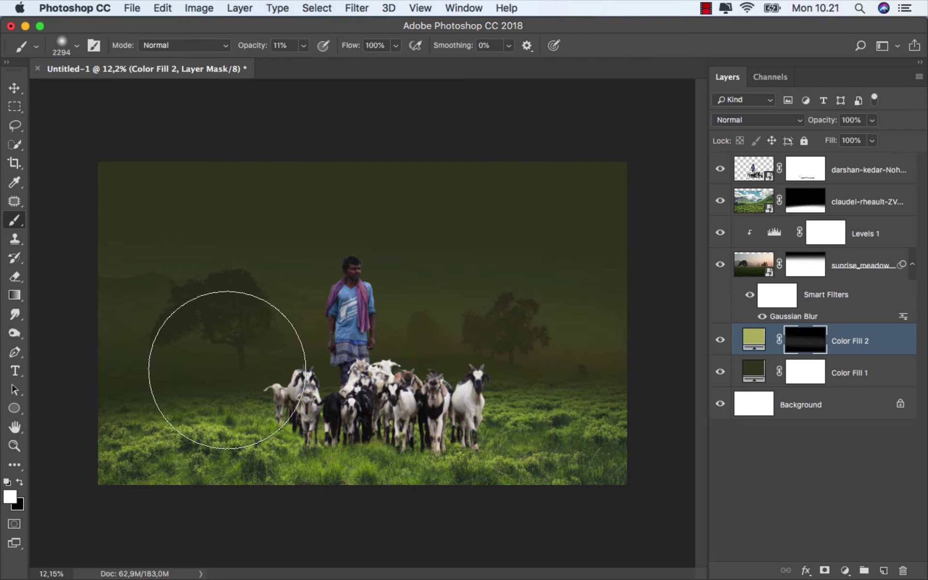
pyautogui.press(']')
pyautogui.press(']')
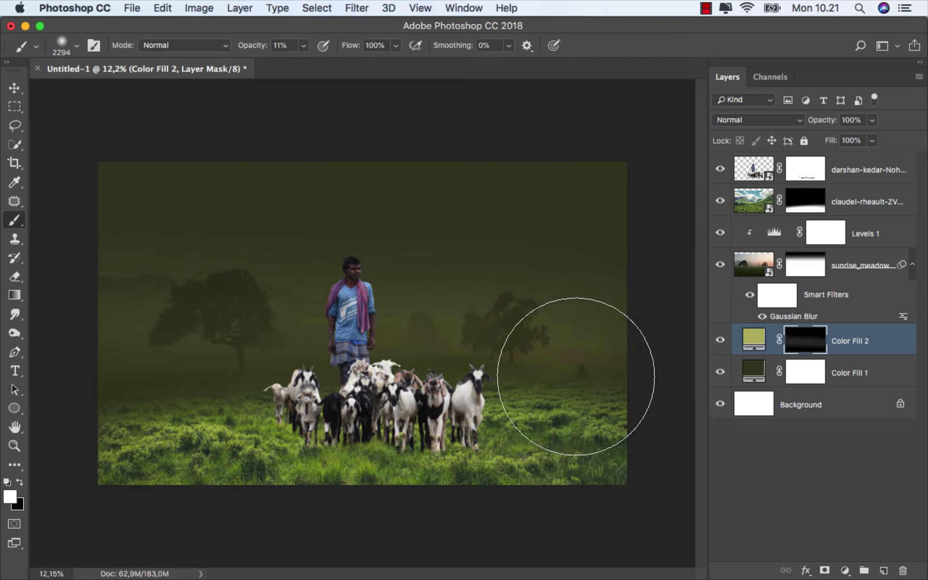
pyautogui.moveTo(344, 312)
pyautogui.mouseDown()
pyautogui.moveTo(421, 330)
pyautogui.moveTo(118, 333)
pyautogui.mouseUp()
pyautogui.press('[')
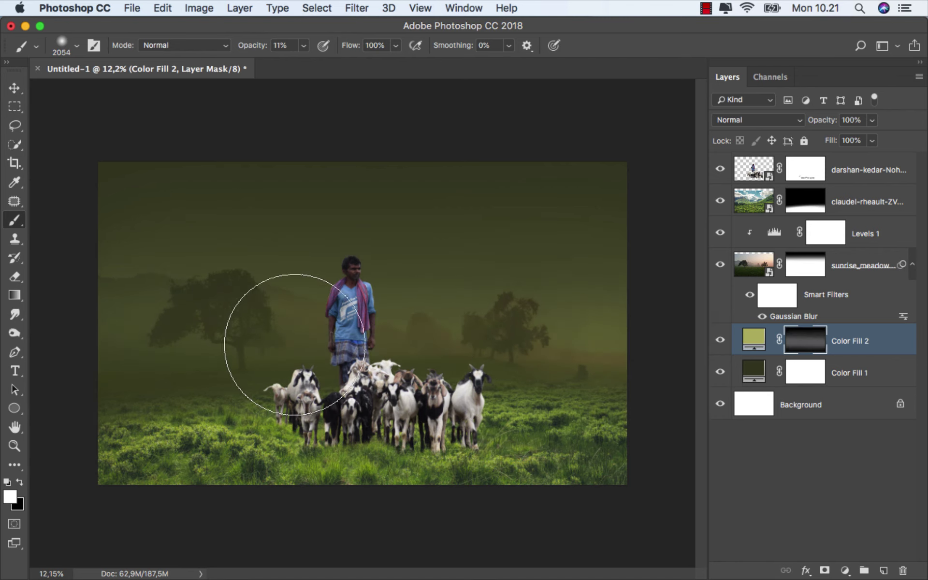
pyautogui.scroll(1, 191, 338)
pyautogui.press('[')
pyautogui.press('[')
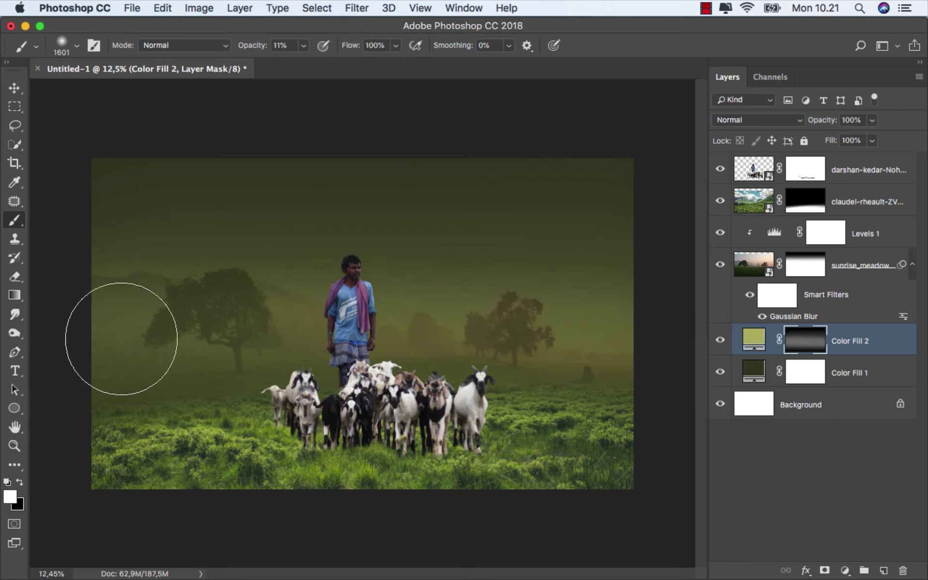
pyautogui.moveTo(121, 339); pyautogui.dragTo(112, 338)
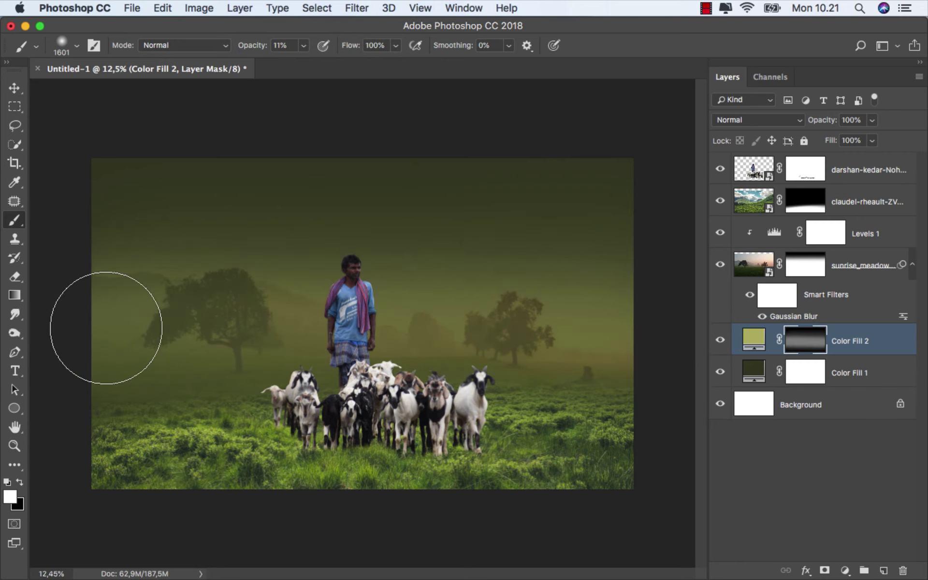
# Lower brush opacity to 5%, resize it to about 1586 px, and undo the last stroke.
pyautogui.click(302, 47)
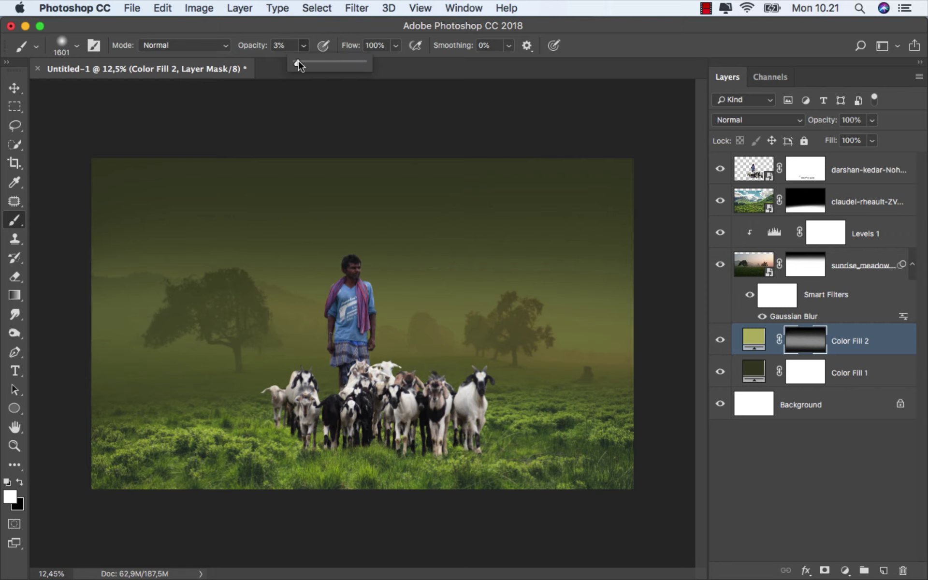
pyautogui.click(19, 479)
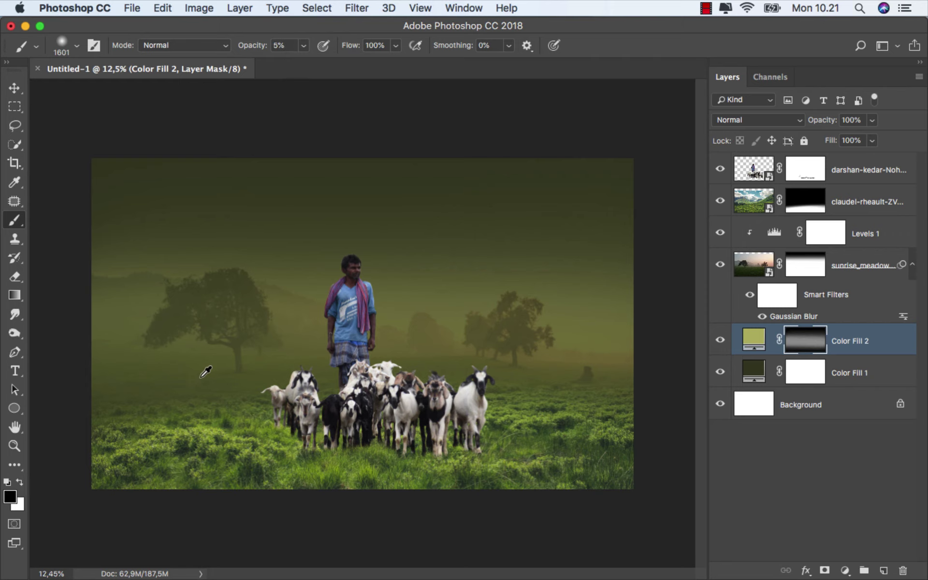
pyautogui.scroll(-1, 218, 358)
pyautogui.press(']')
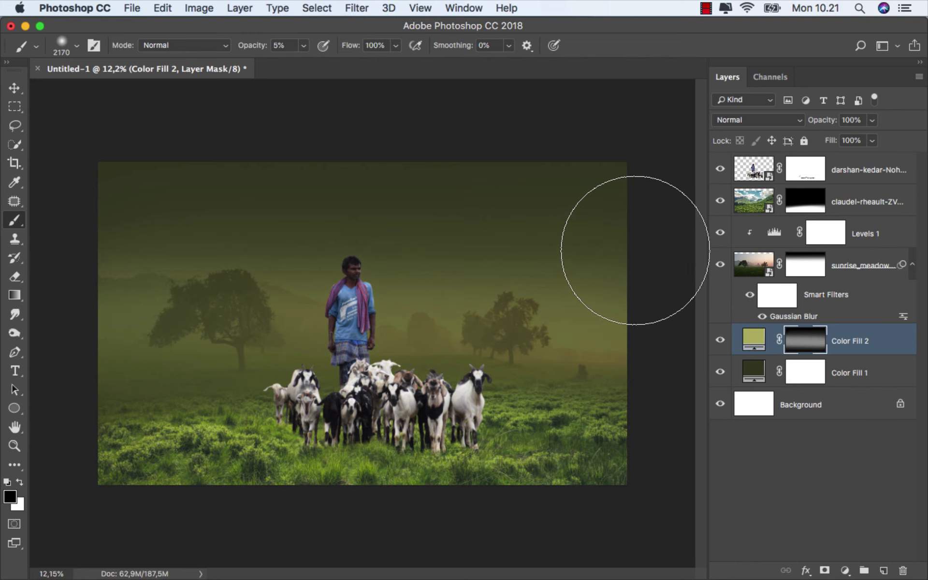
pyautogui.scroll(1, 634, 247)
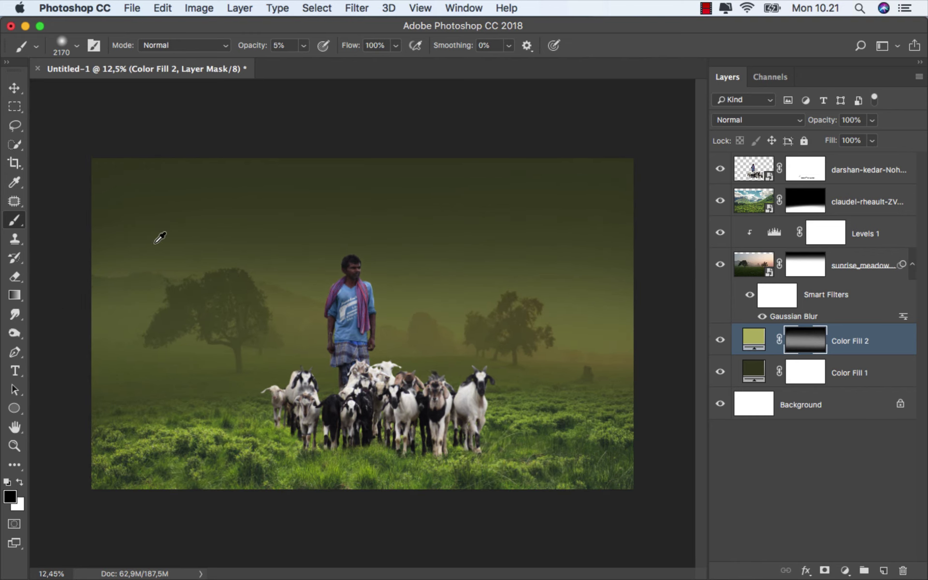
pyautogui.scroll(1, 104, 257)
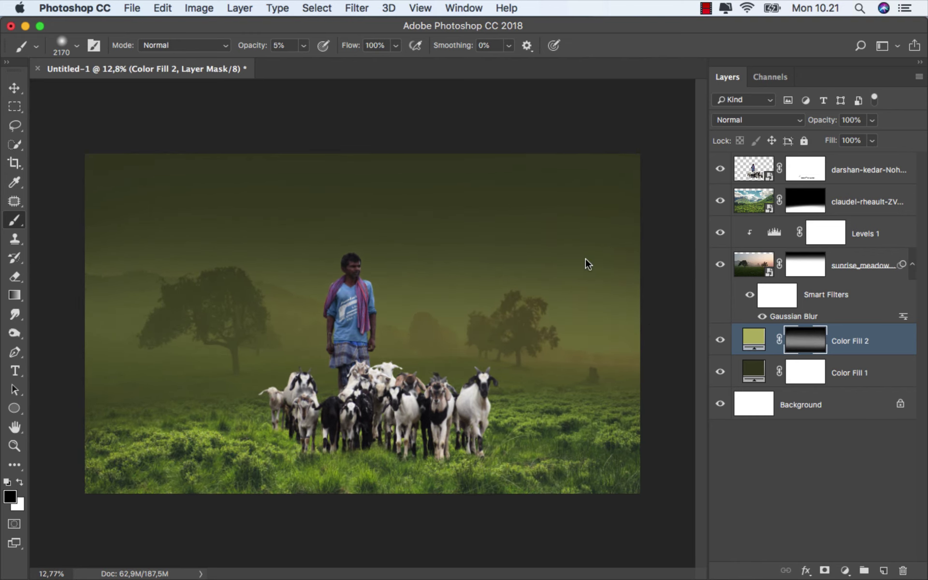
pyautogui.press('[')
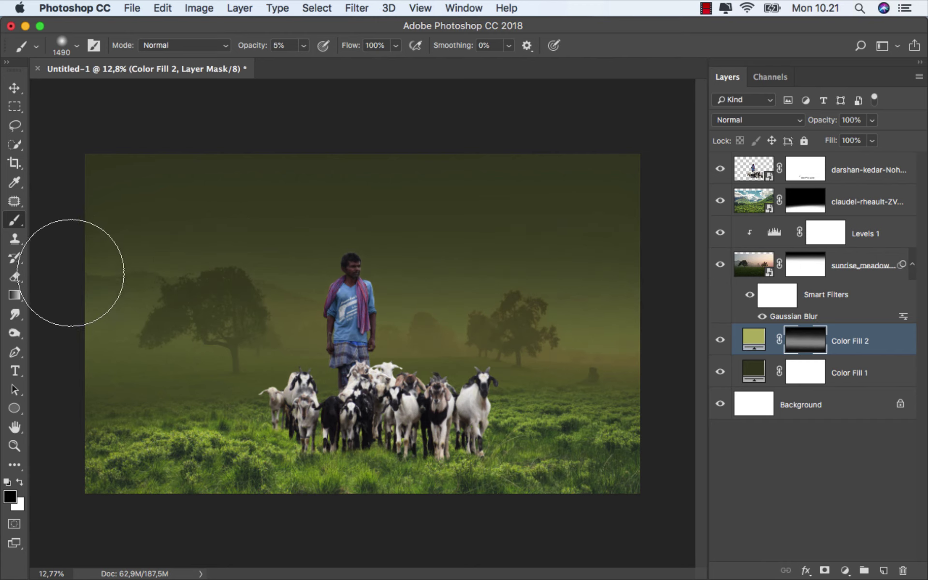
pyautogui.moveTo(223, 254); pyautogui.dragTo(209, 249)
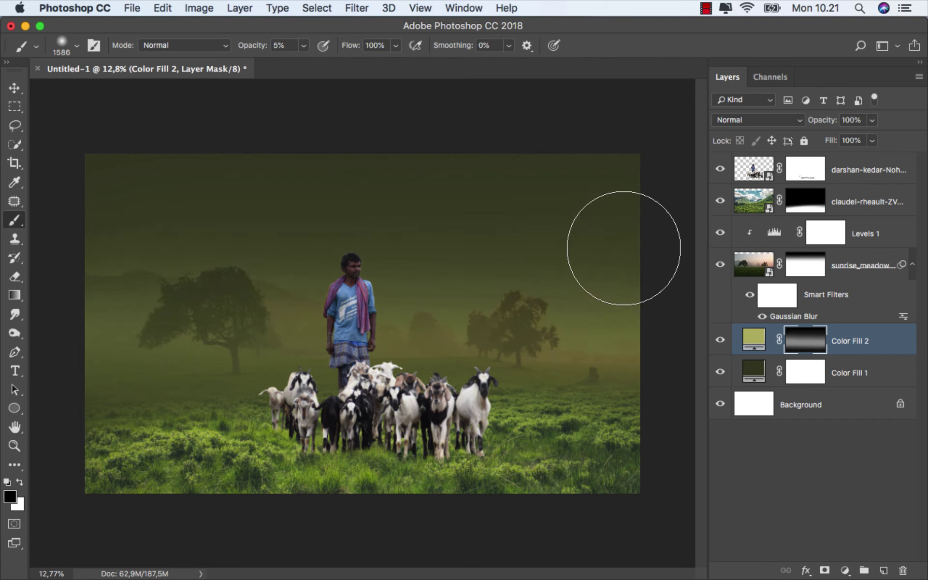
pyautogui.scroll(1, 238, 199)
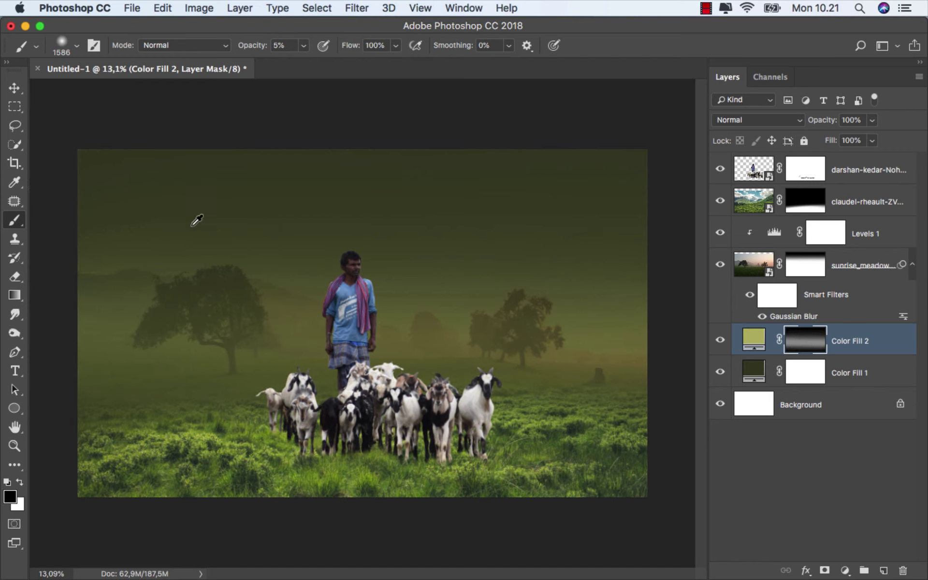
pyautogui.scroll(1, 582, 259)
pyautogui.press('super+z')
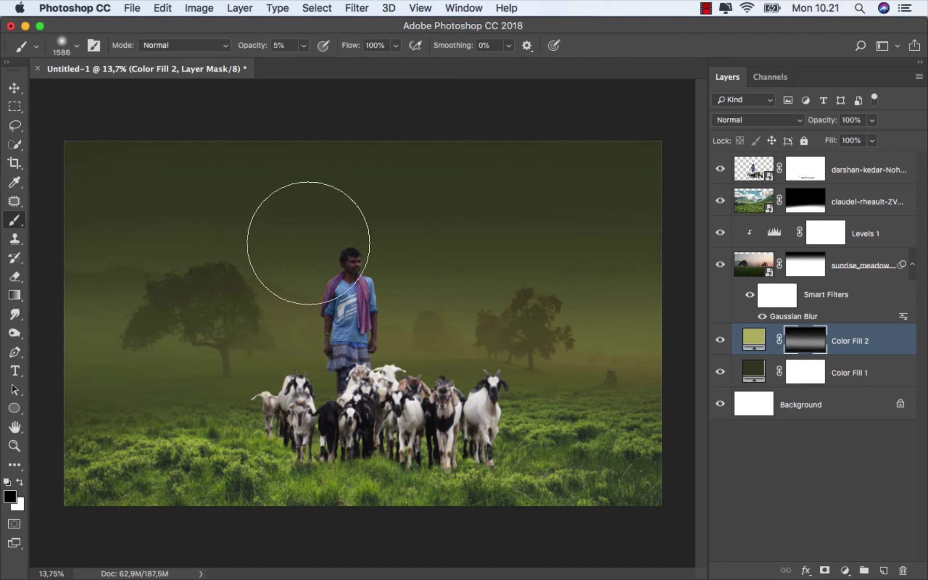
pyautogui.scroll(1, 342, 246)
# Add a Selective Color adjustment clipped to the grass photo layer.
pyautogui.click(851, 343)
pyautogui.press('v')
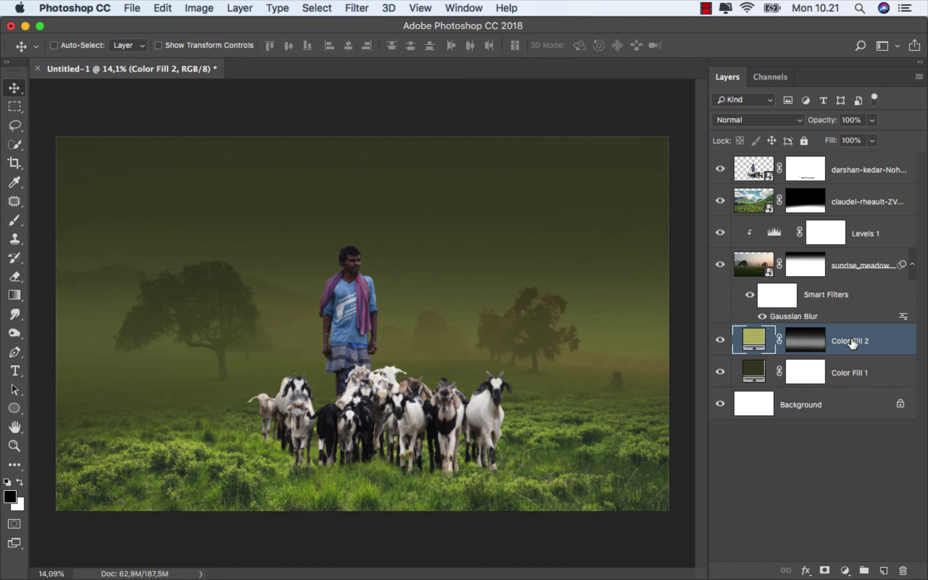
pyautogui.click(846, 204)
pyautogui.click(845, 569)
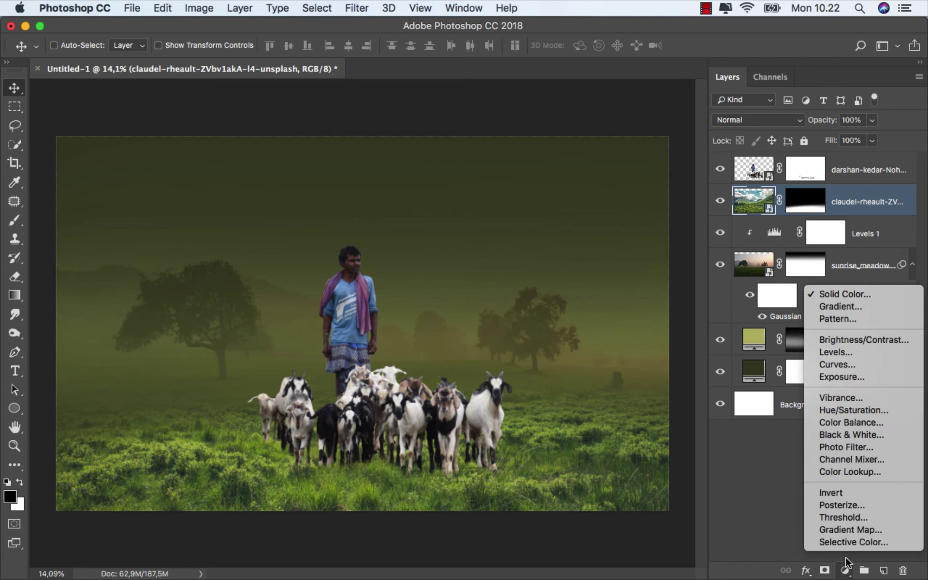
pyautogui.click(851, 545)
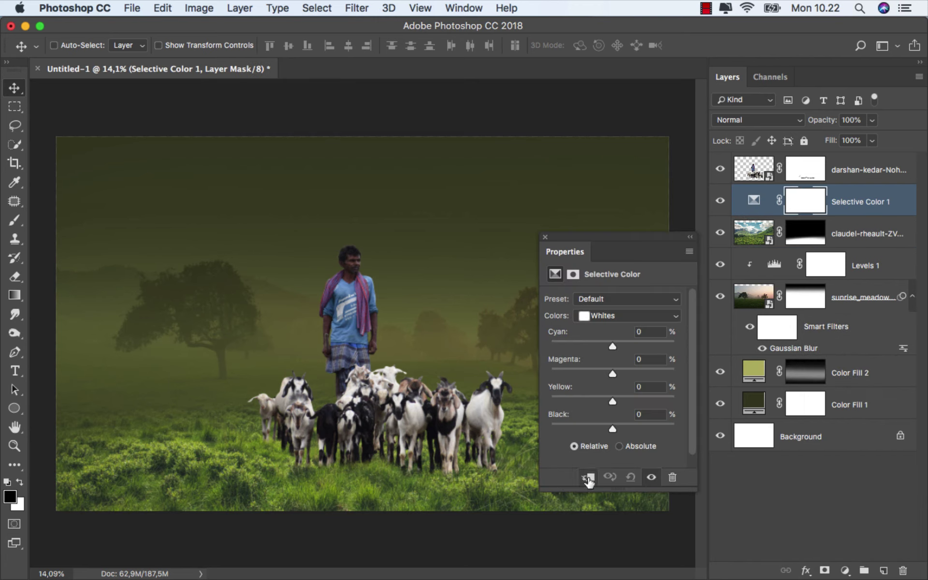
pyautogui.click(587, 477)
# Set Yellows Black to +100 in Selective Color and toggle it to compare.
pyautogui.click(601, 314)
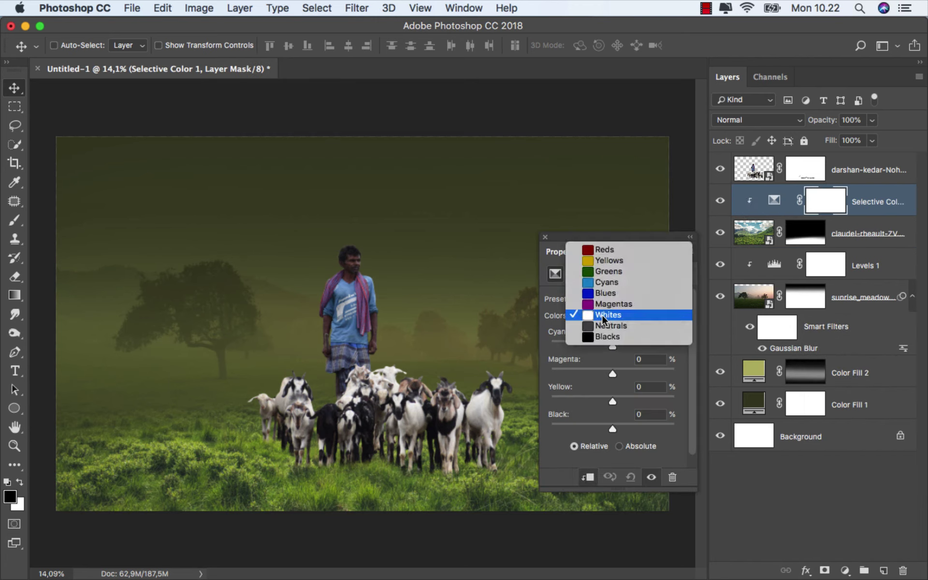
pyautogui.click(620, 261)
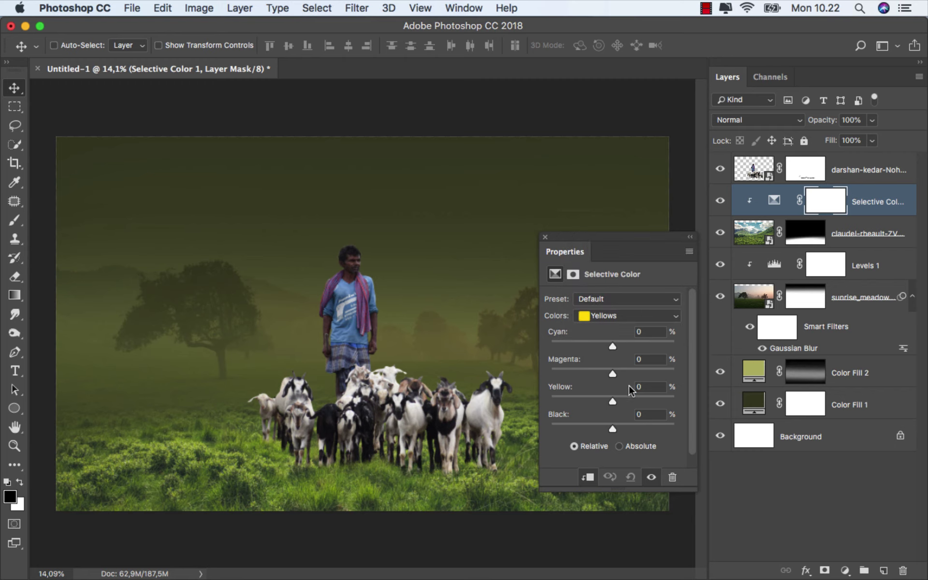
pyautogui.moveTo(613, 425); pyautogui.dragTo(676, 426)
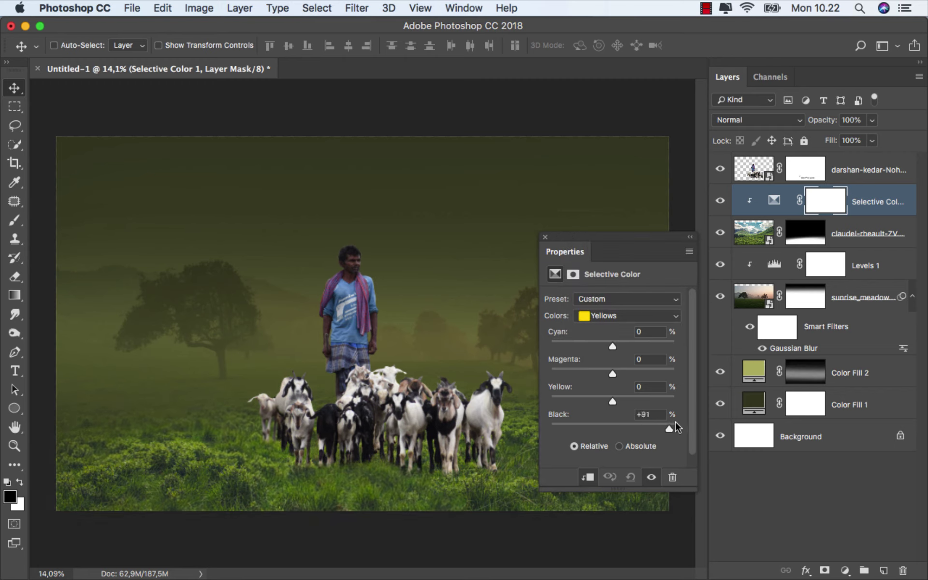
pyautogui.scroll(2, 531, 438)
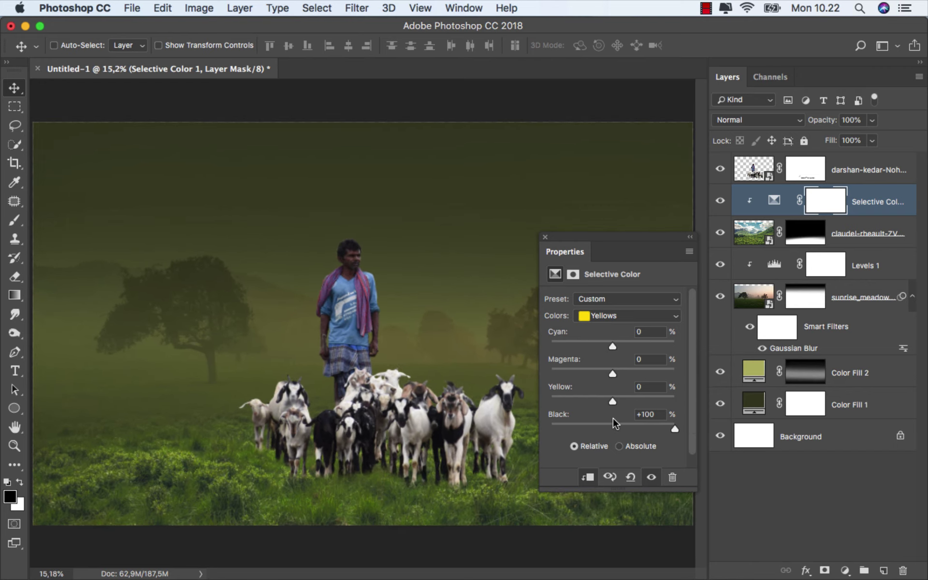
pyautogui.click(545, 237)
pyautogui.click(720, 201)
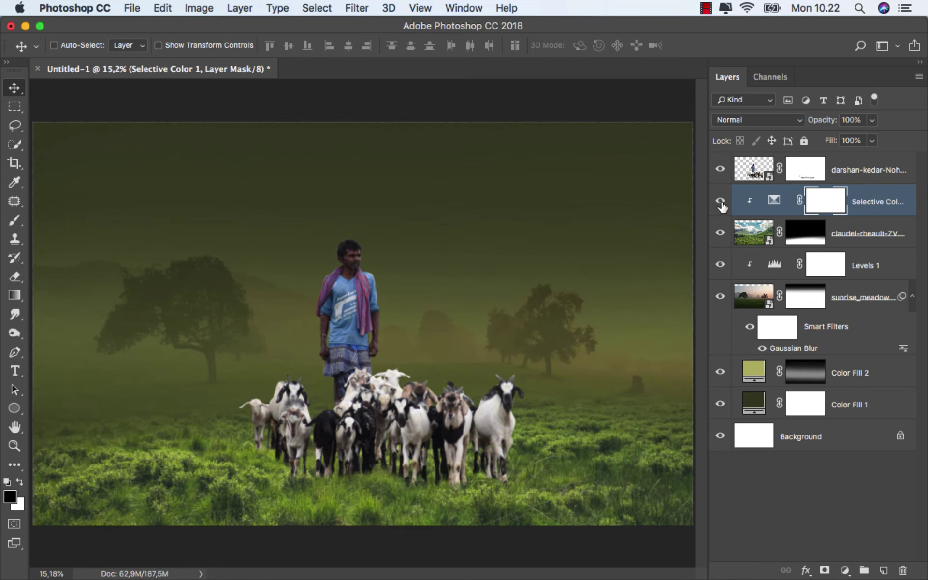
pyautogui.hotkey('ctrl', '2')
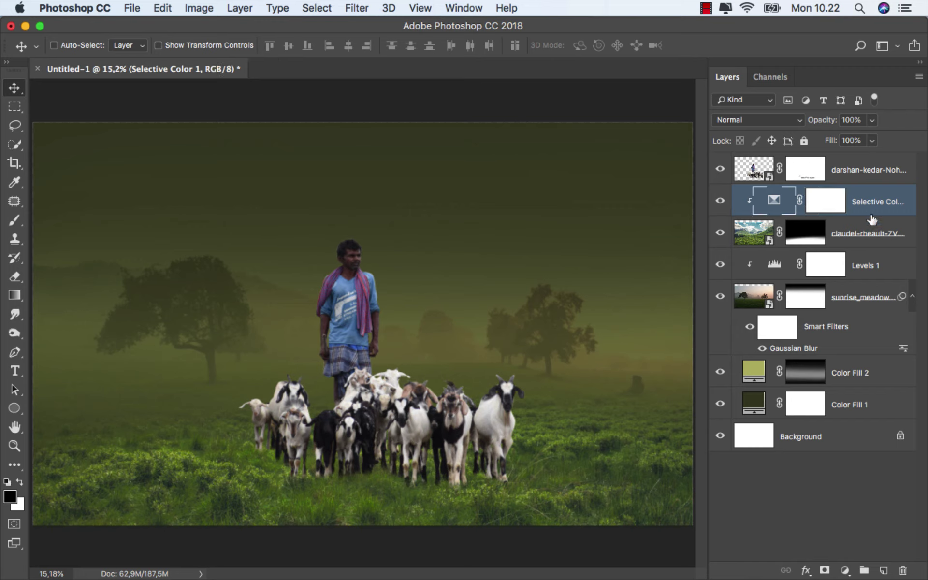
# Duplicate Color Fill 1 above Selective Color 1, clip it to the grass, and set fill to 75%.
pyautogui.click(858, 408)
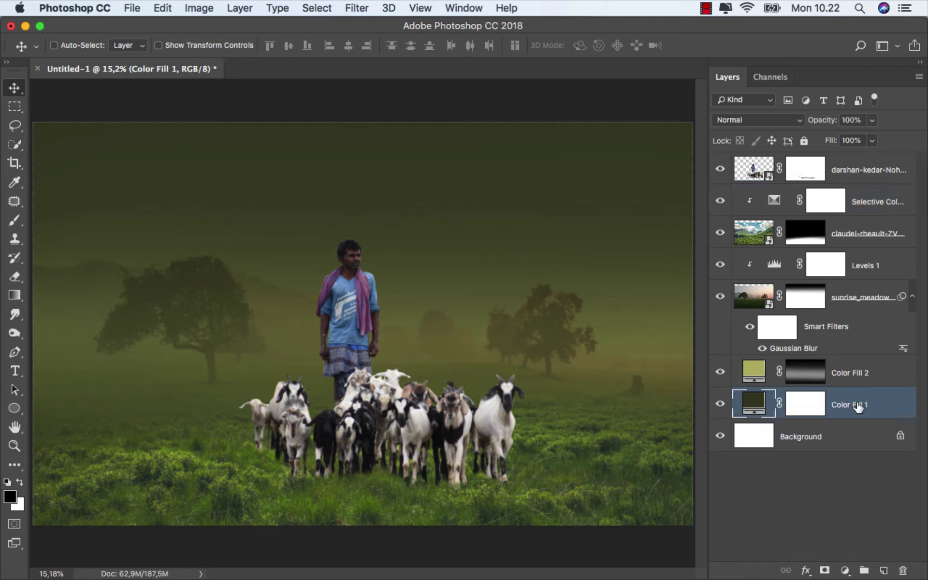
pyautogui.press('super+j')
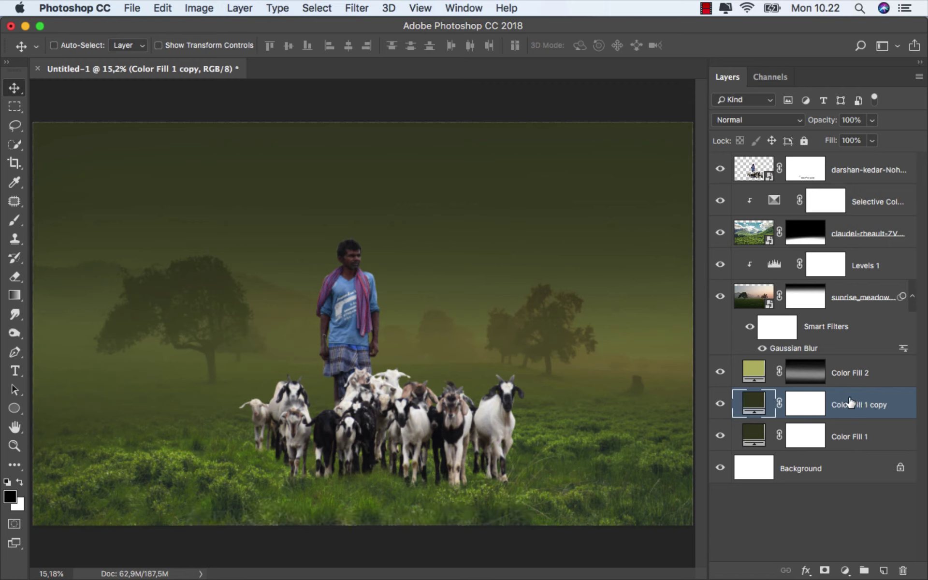
pyautogui.moveTo(850, 401); pyautogui.dragTo(849, 197)
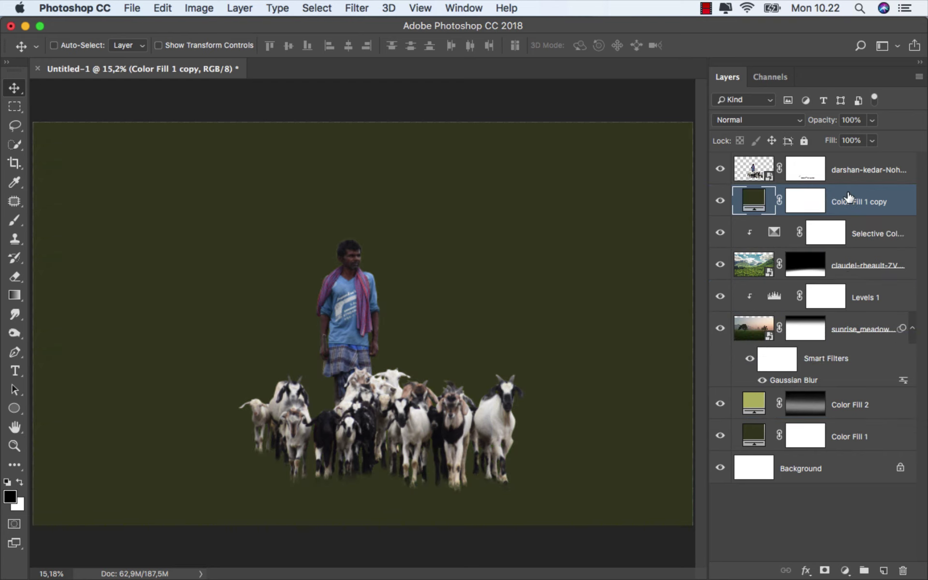
pyautogui.rightClick(847, 198)
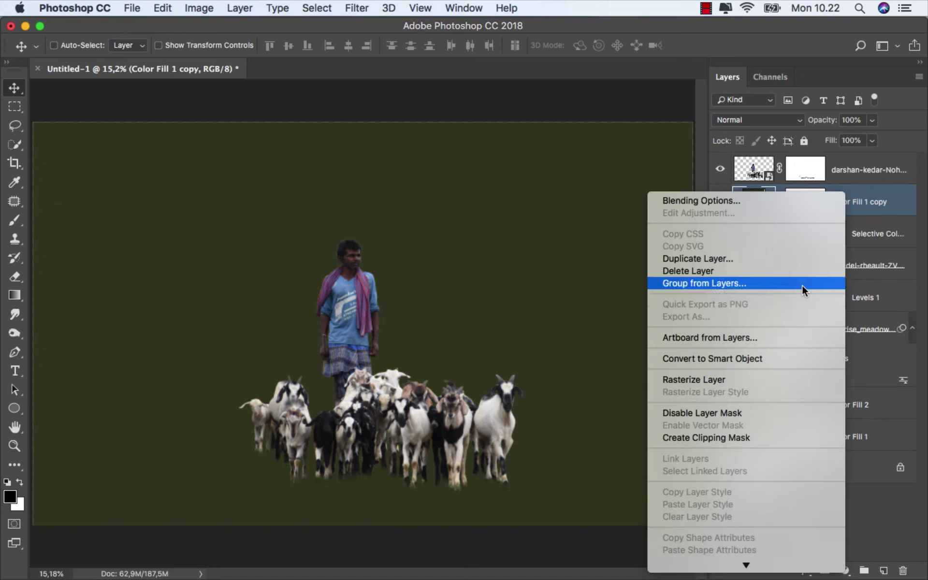
pyautogui.click(736, 436)
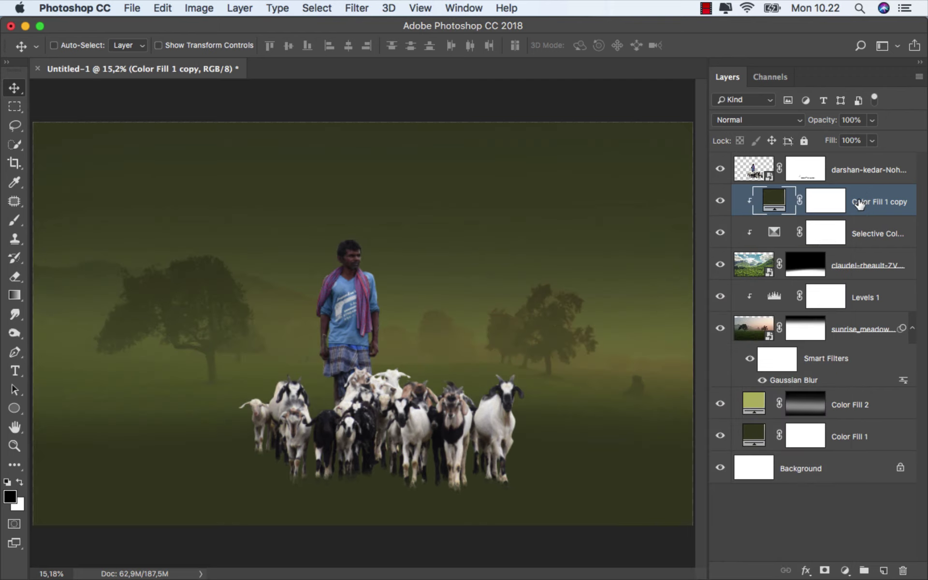
pyautogui.click(873, 141)
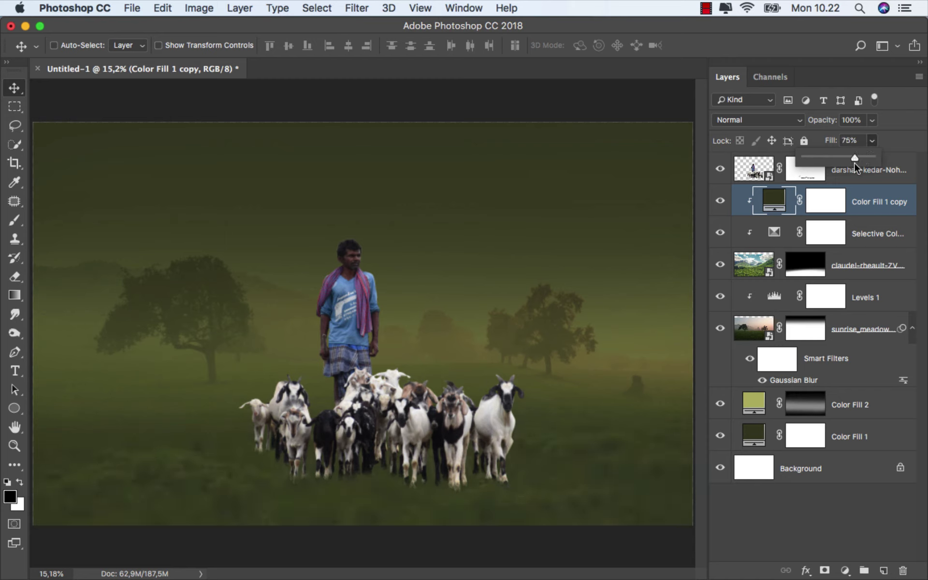
pyautogui.moveTo(853, 162); pyautogui.dragTo(854, 164)
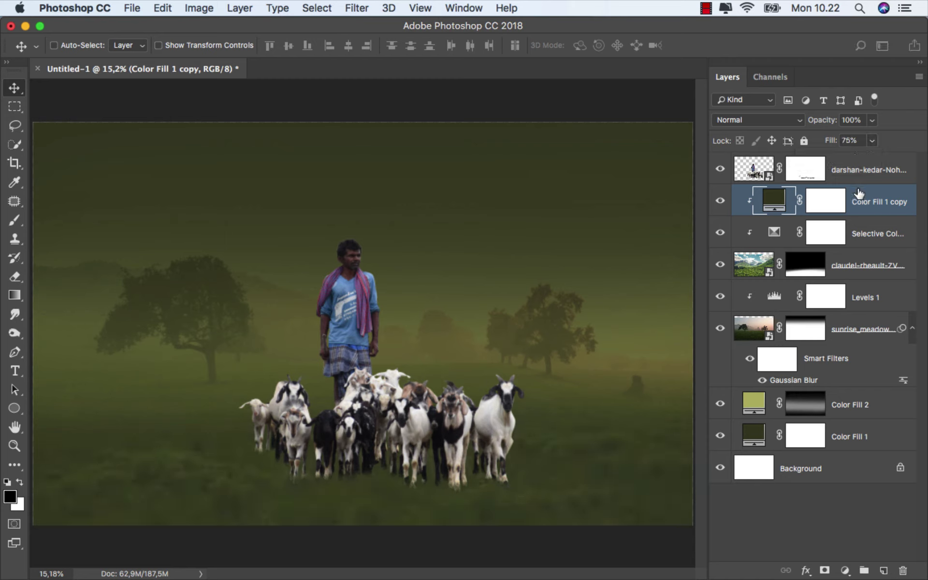
# Dab a soft 1200 px spot at 100% opacity on the fill copy's mask below the goats.
pyautogui.click(822, 207)
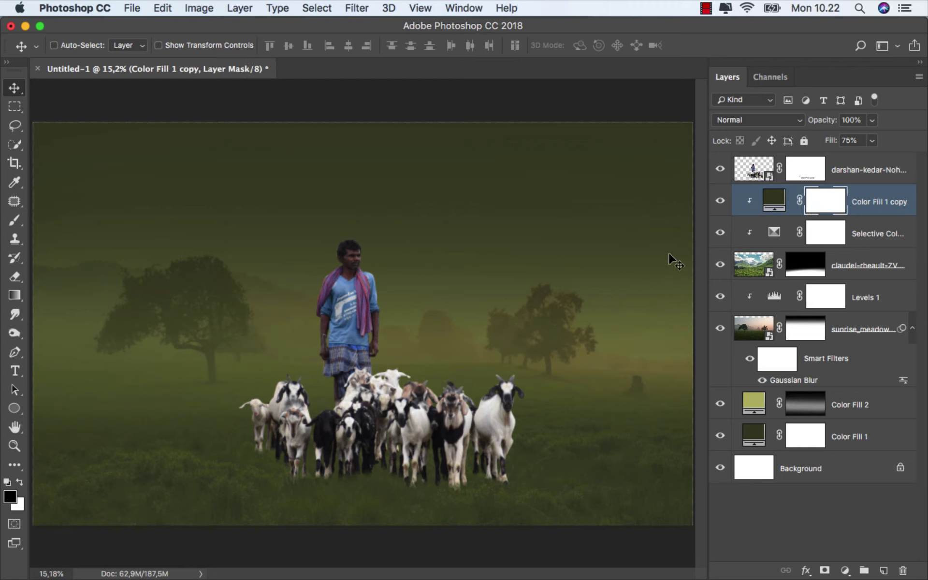
pyautogui.rightClick(16, 220)
pyautogui.click(53, 216)
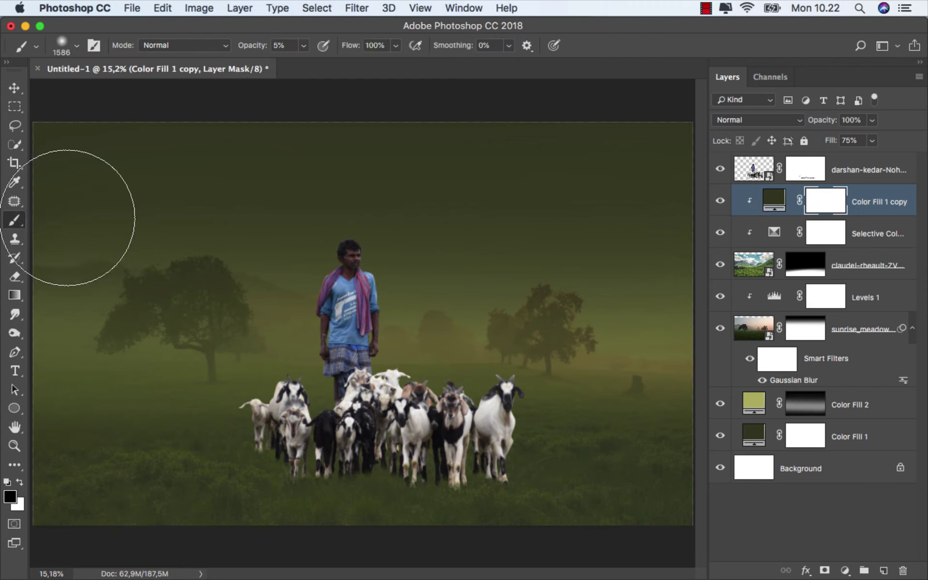
pyautogui.click(302, 46)
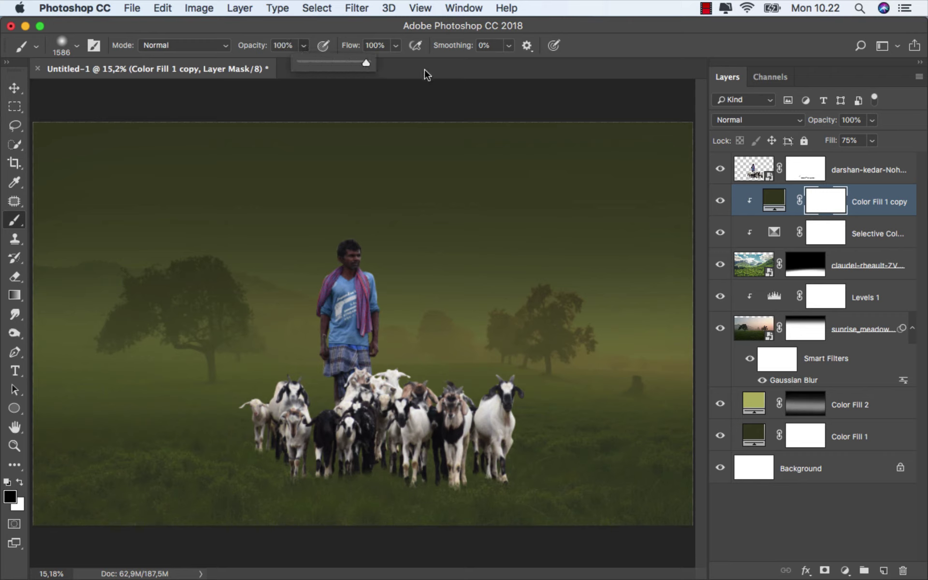
pyautogui.click(580, 47)
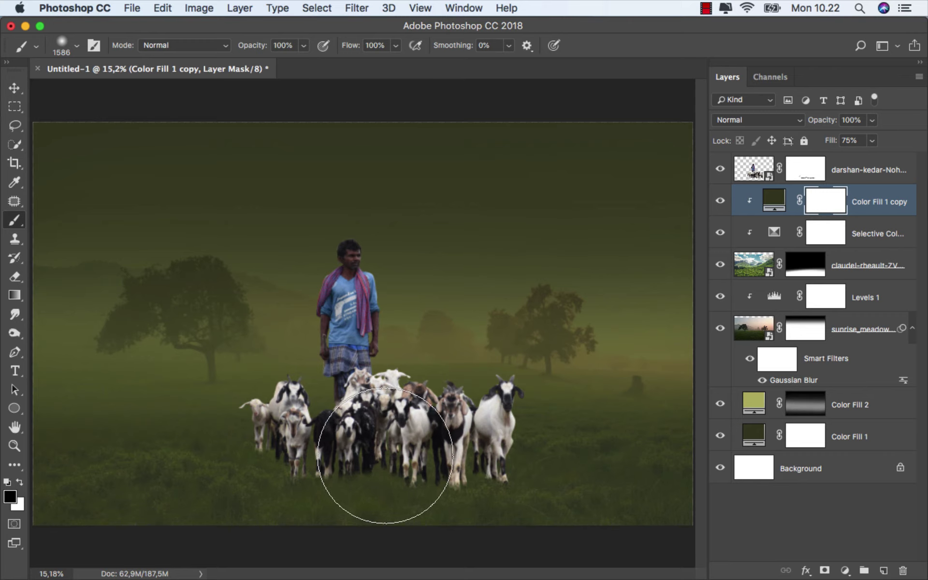
pyautogui.press('[')
pyautogui.press('[')
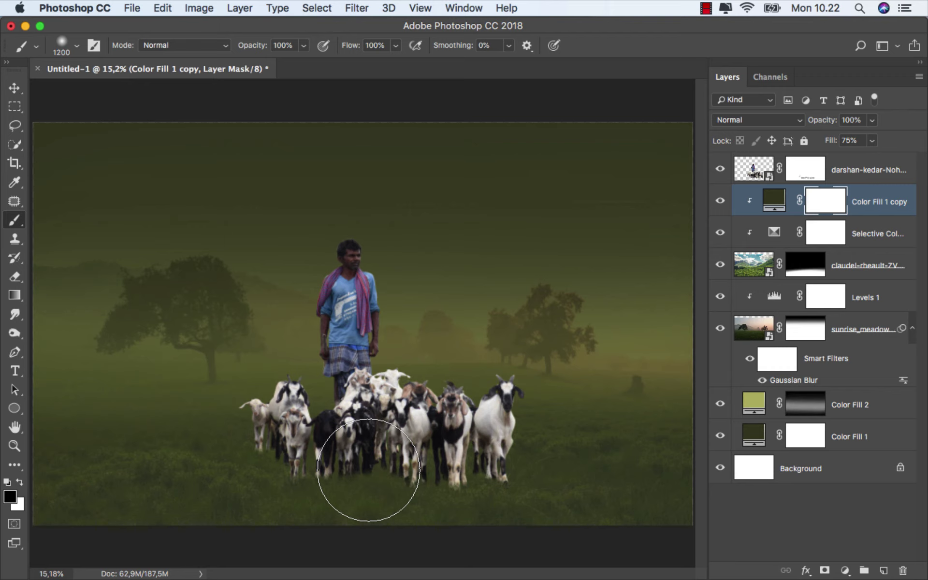
pyautogui.click(373, 472)
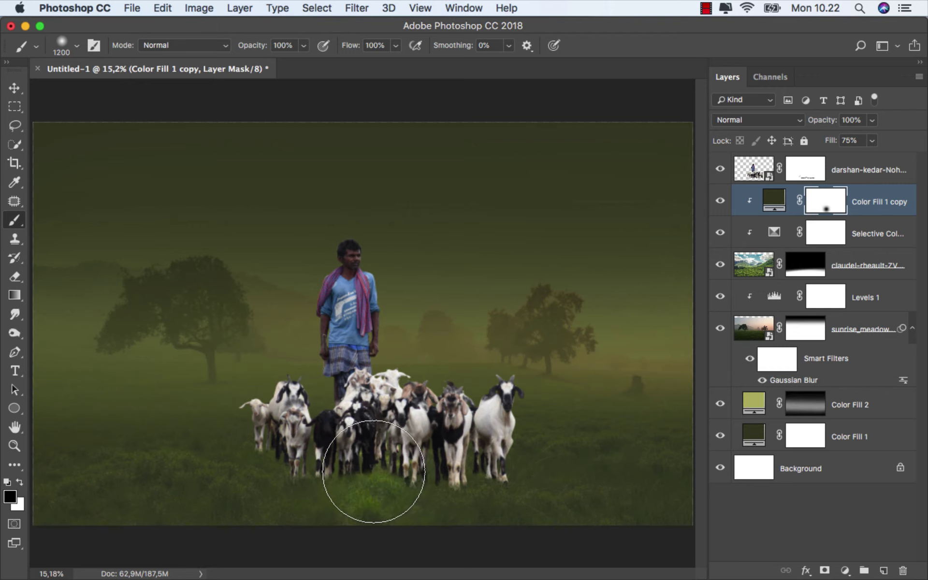
# Free-transform the mask spot into a wide band across the whole foreground.
pyautogui.press('super+t')
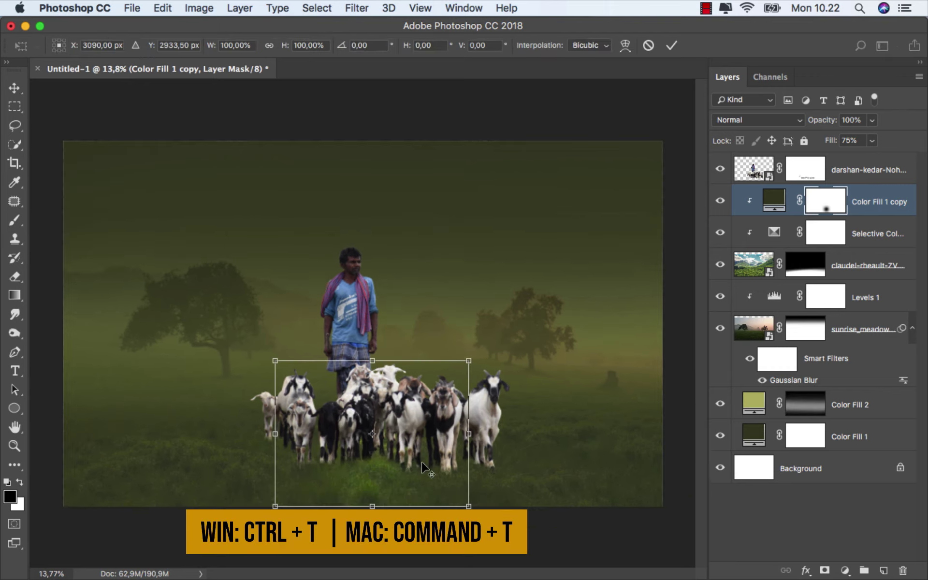
pyautogui.moveTo(468, 434); pyautogui.dragTo(655, 431)
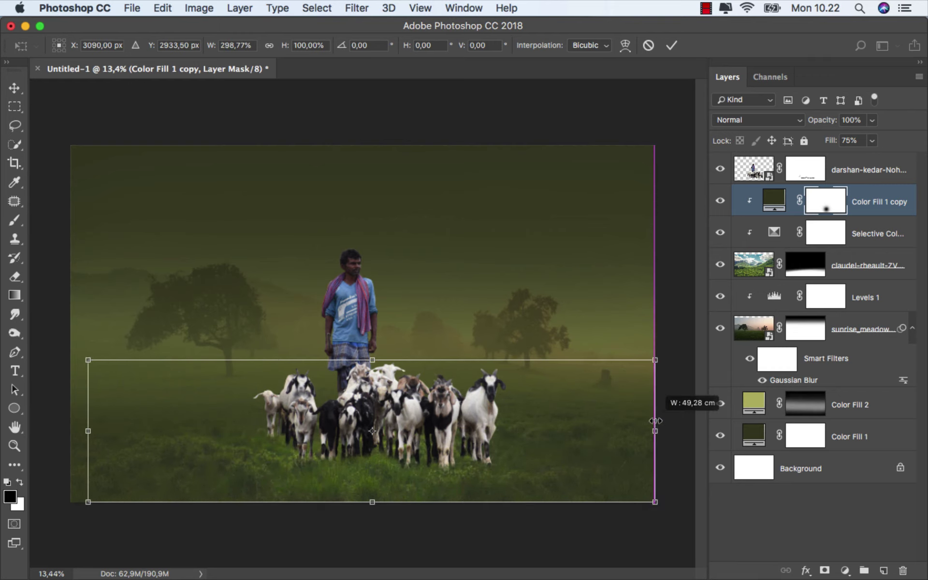
pyautogui.moveTo(88, 430); pyautogui.dragTo(73, 430)
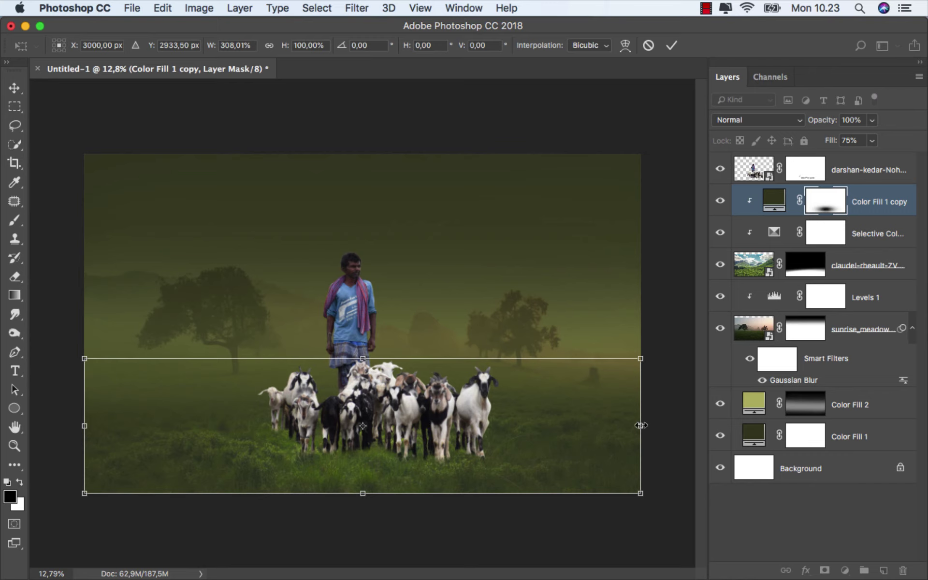
pyautogui.moveTo(640, 426); pyautogui.dragTo(688, 418)
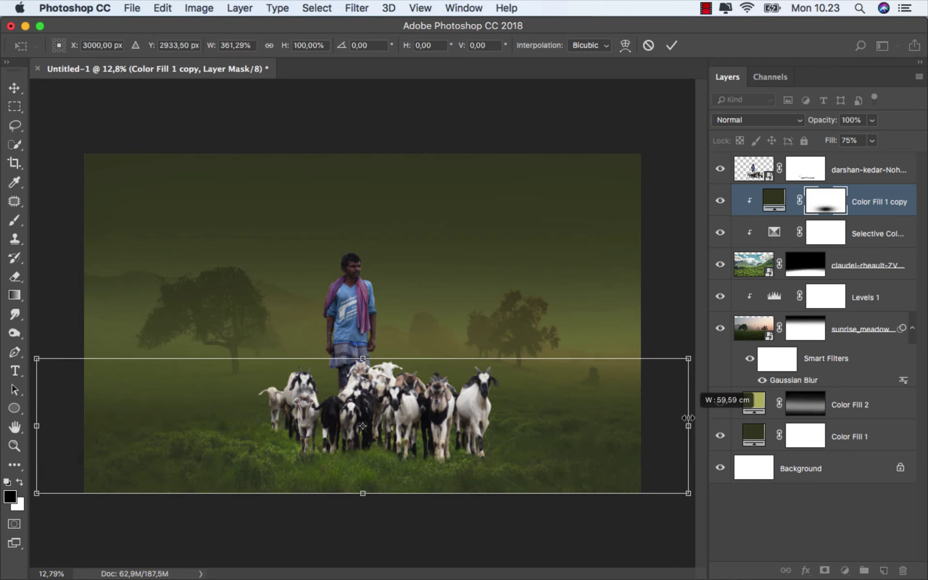
# Commit the stretched mask shape and set the mask brush opacity to 10%.
pyautogui.click(671, 45)
pyautogui.press('b')
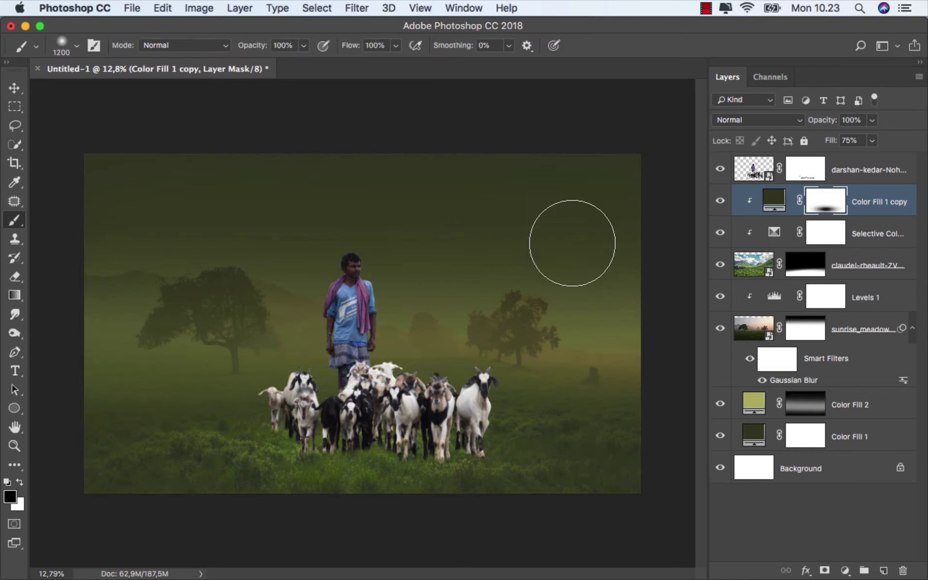
pyautogui.scroll(2, 457, 397)
pyautogui.scroll(-1, 457, 397)
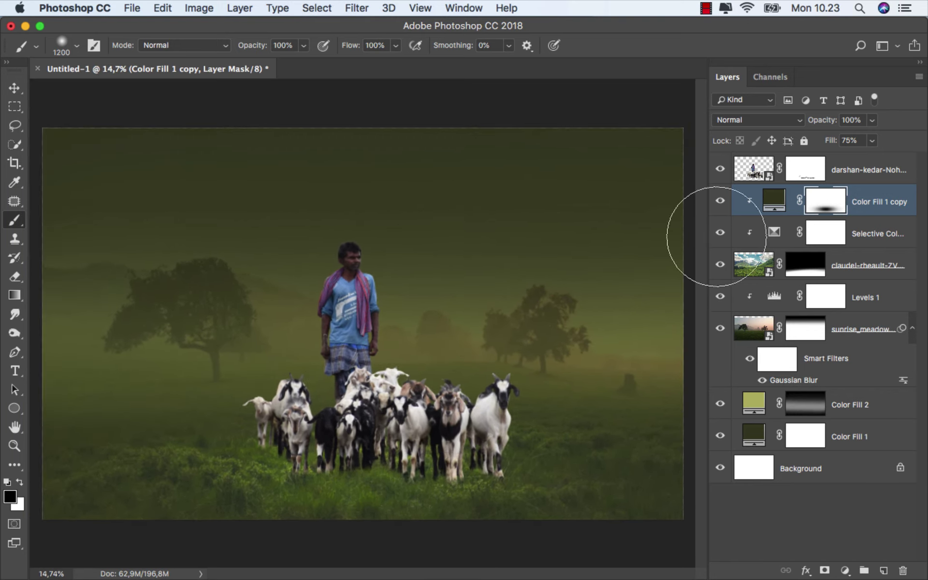
pyautogui.click(304, 46)
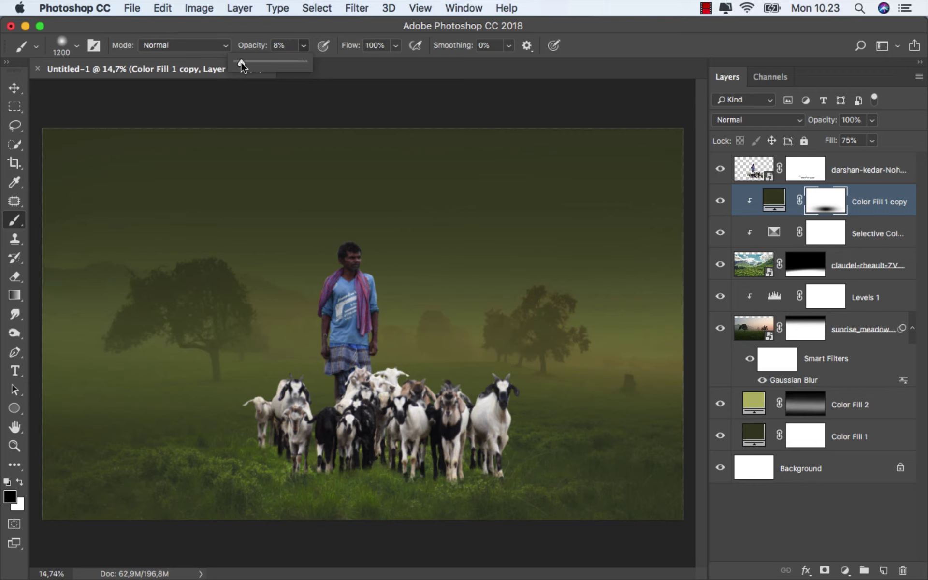
pyautogui.moveTo(238, 62); pyautogui.dragTo(243, 63)
# Paint soft 10% black strokes on the fill mask around the foreground grass.
pyautogui.moveTo(300, 338); pyautogui.dragTo(271, 337)
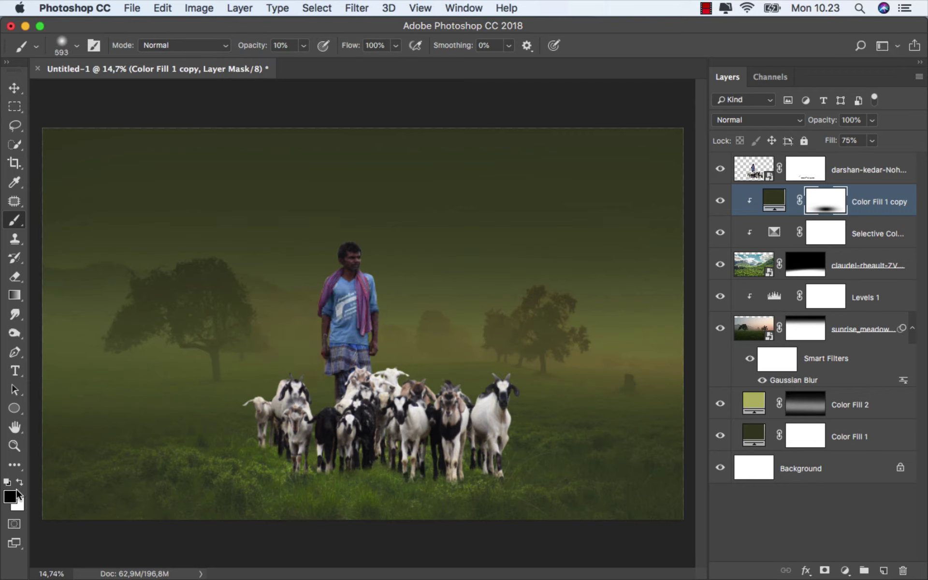
pyautogui.moveTo(220, 485); pyautogui.dragTo(252, 484)
pyautogui.scroll(1, 557, 476)
pyautogui.moveTo(554, 476)
pyautogui.mouseDown()
pyautogui.moveTo(572, 472)
pyautogui.moveTo(244, 477)
pyautogui.moveTo(581, 470)
pyautogui.moveTo(372, 473)
pyautogui.moveTo(508, 459)
pyautogui.moveTo(94, 466)
pyautogui.moveTo(153, 459)
pyautogui.mouseUp()
pyautogui.moveTo(310, 445); pyautogui.dragTo(290, 445)
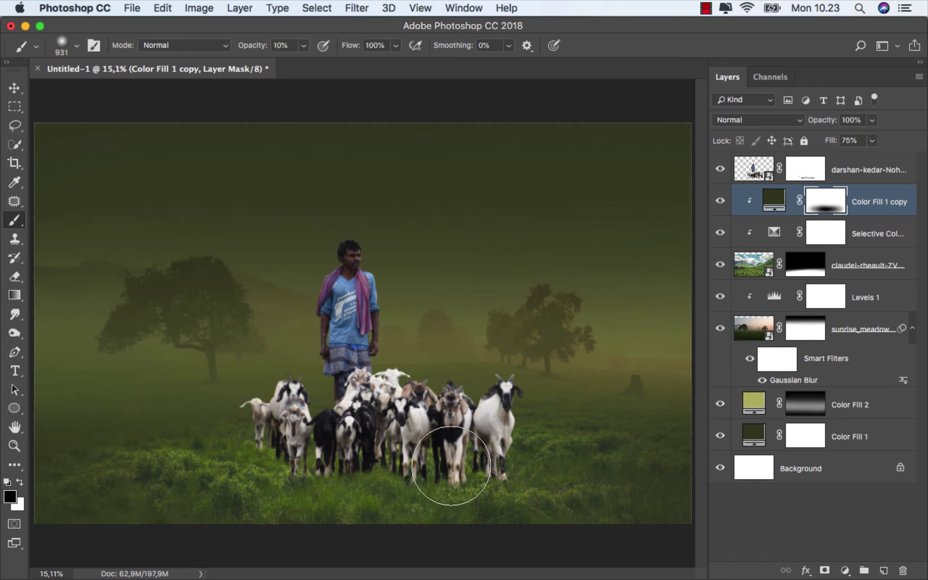
pyautogui.scroll(1, 452, 477)
pyautogui.moveTo(451, 468); pyautogui.dragTo(507, 466)
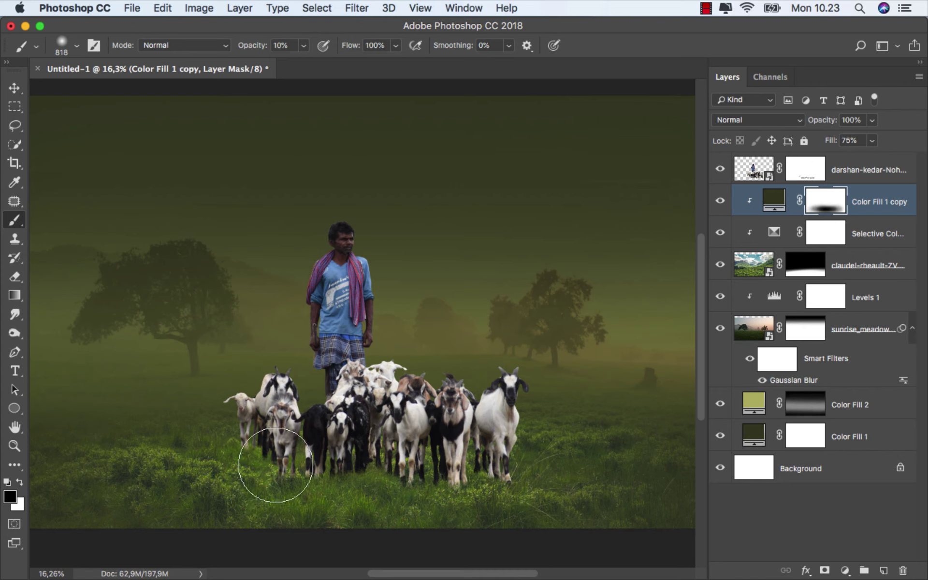
pyautogui.scroll(-1, 570, 441)
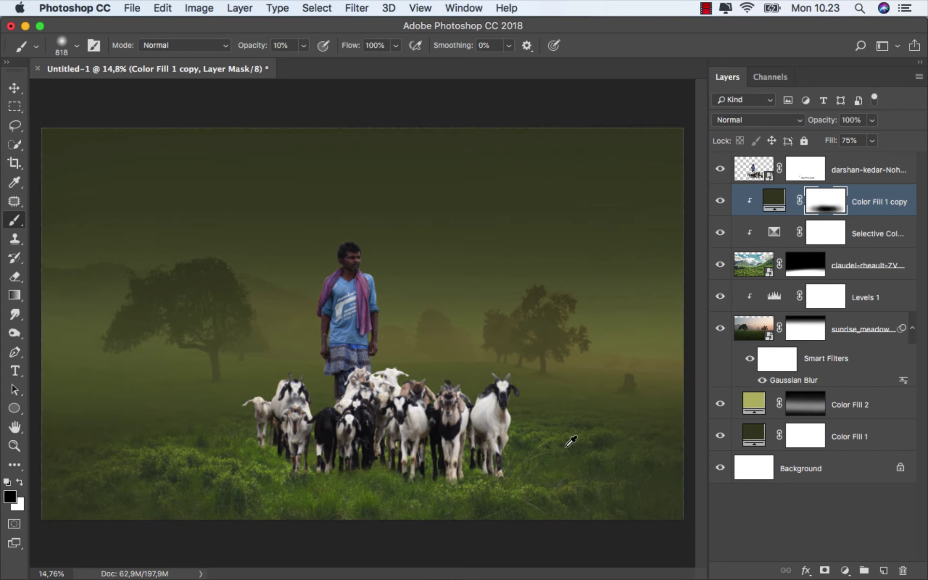
pyautogui.scroll(-1, 551, 455)
pyautogui.moveTo(367, 449); pyautogui.dragTo(396, 449)
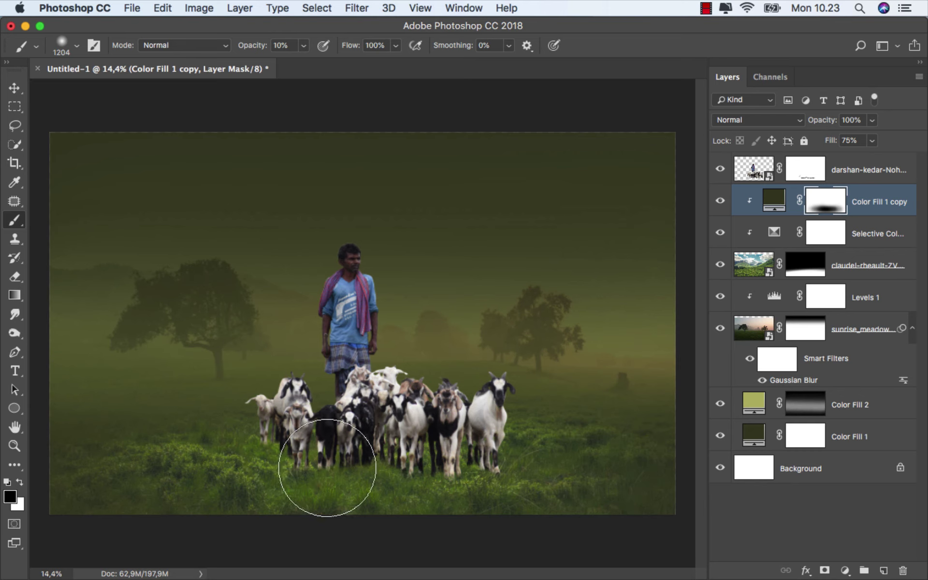
pyautogui.scroll(-1, 531, 434)
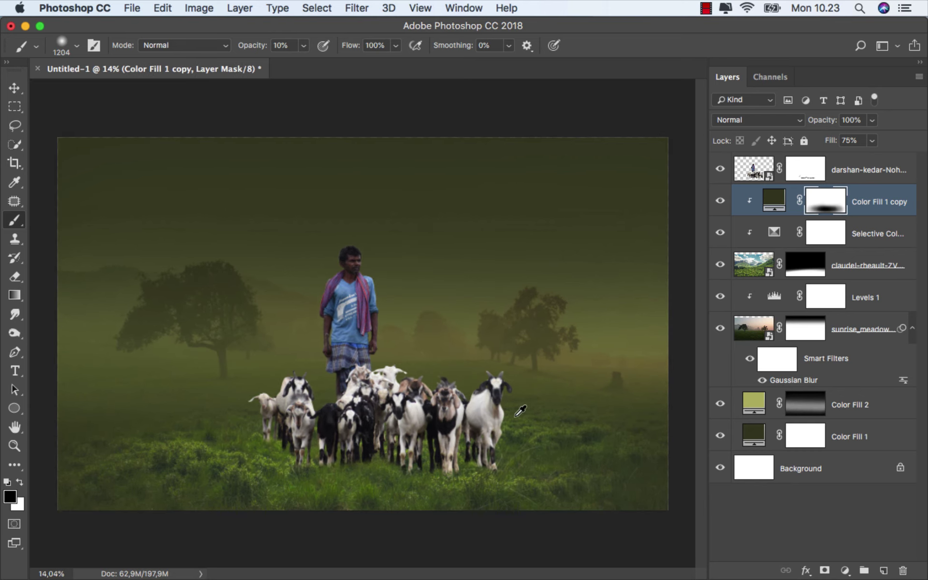
# Paint soft white strokes over the lower grass, then select the fill's thumbnail.
pyautogui.click(20, 481)
pyautogui.moveTo(189, 437); pyautogui.dragTo(208, 438)
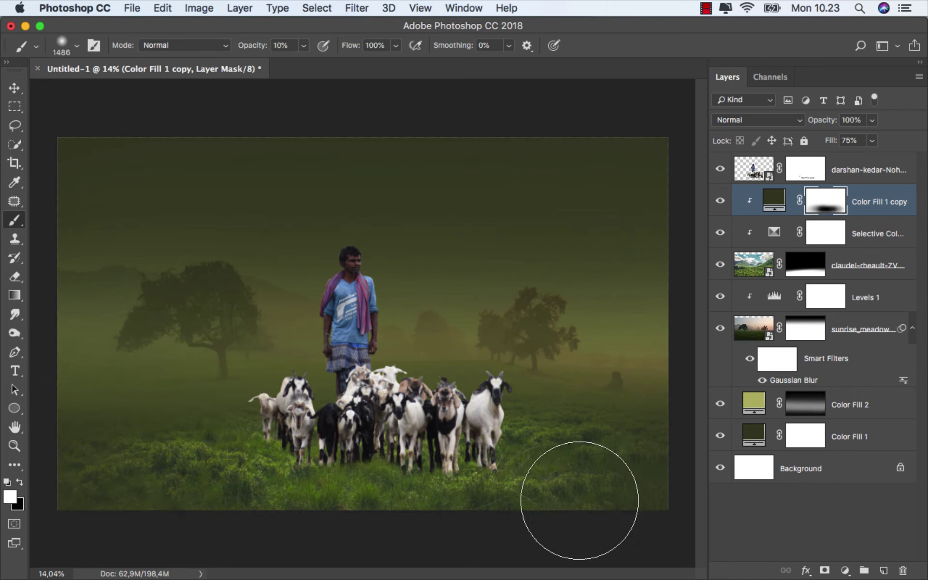
pyautogui.moveTo(456, 483); pyautogui.dragTo(399, 489)
pyautogui.scroll(1, 400, 493)
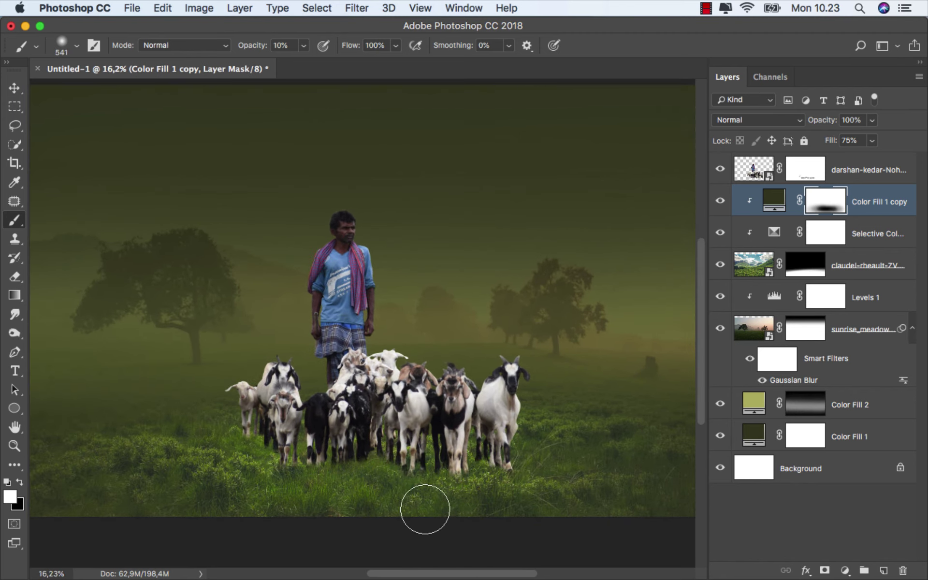
pyautogui.scroll(-1, 410, 504)
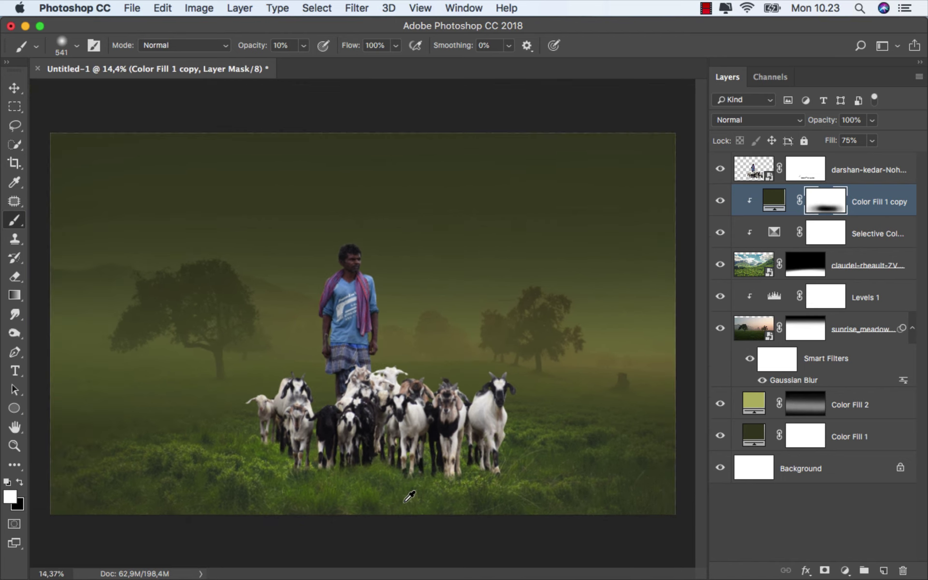
pyautogui.scroll(1, 408, 490)
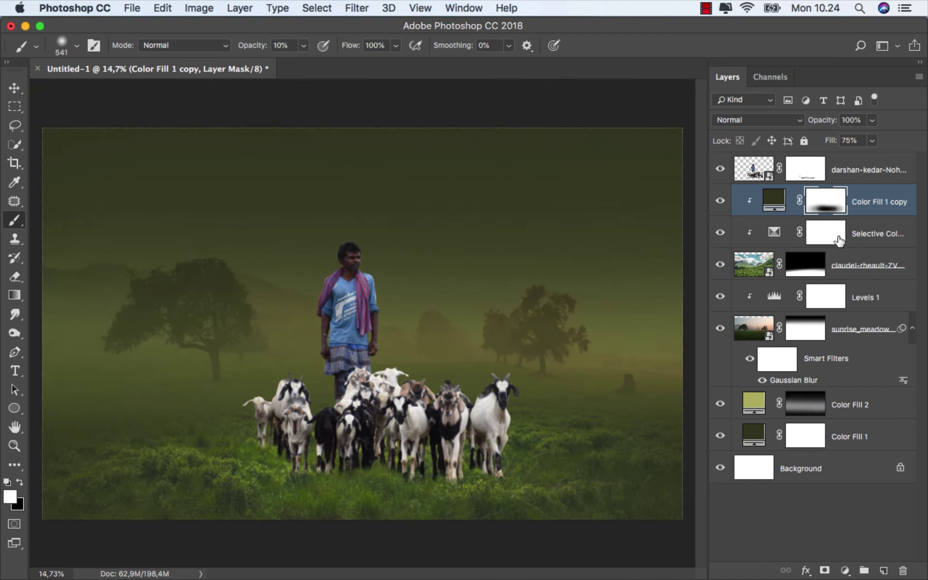
pyautogui.click(863, 209)
pyautogui.press('v')
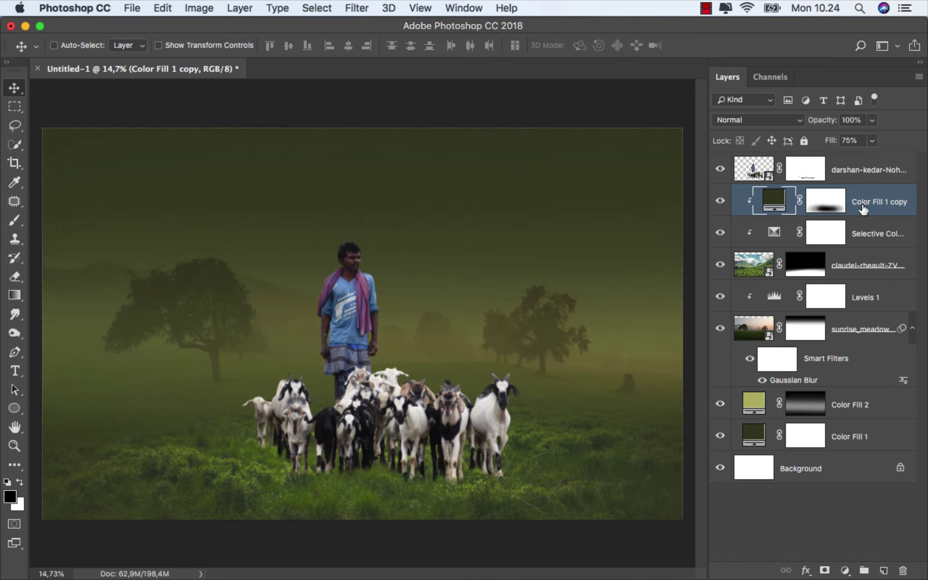
# Add a new Layer 1 clipped to the shepherd-and-goats (darshan-kedar) layer.
pyautogui.click(844, 175)
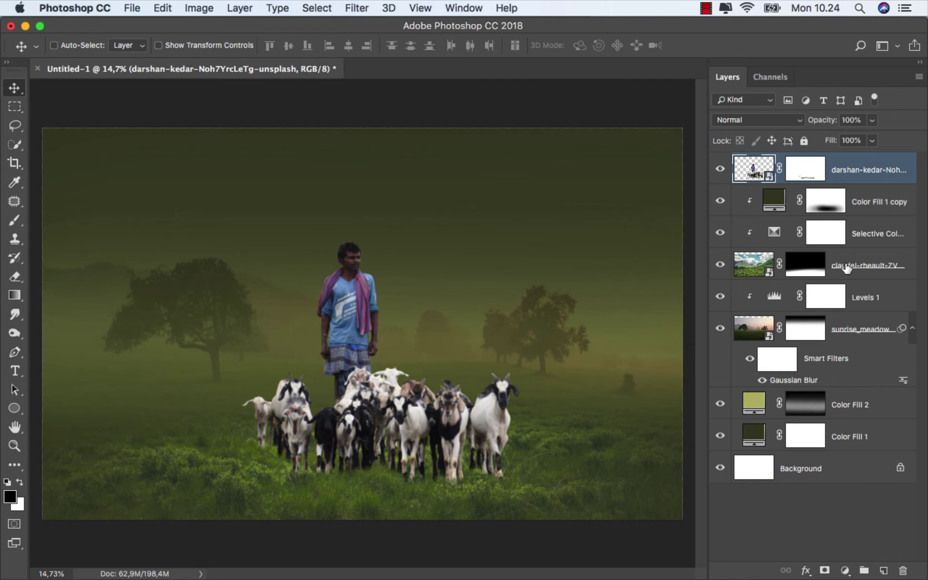
pyautogui.click(884, 570)
pyautogui.rightClick(817, 165)
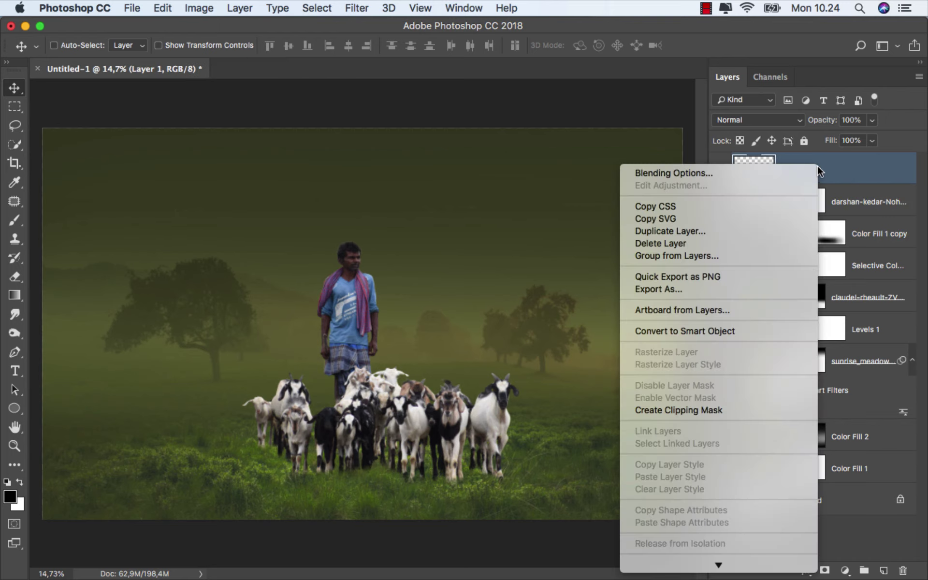
pyautogui.click(715, 411)
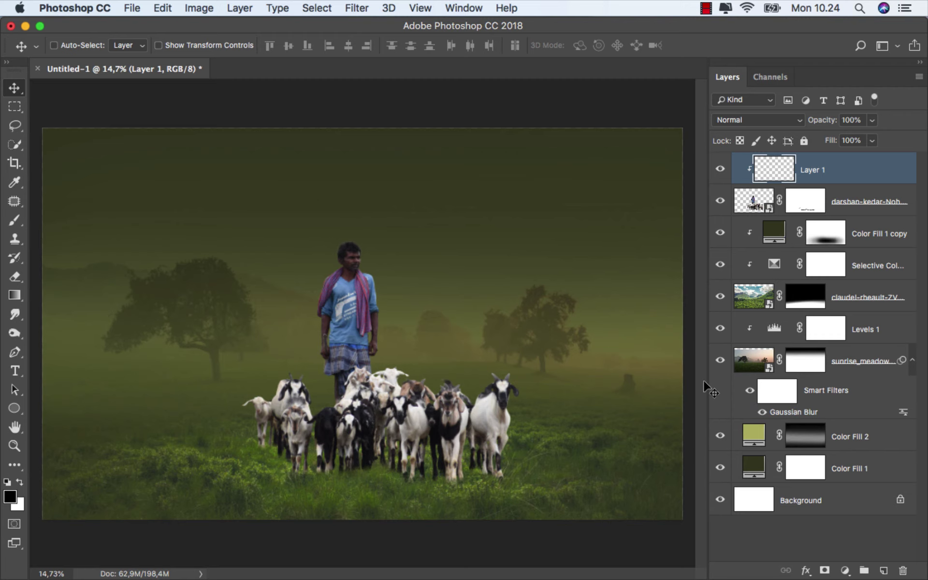
# Pick the Brush tool, zoom to the head, and size the brush to about 51 px.
pyautogui.click(20, 226)
pyautogui.click(83, 219)
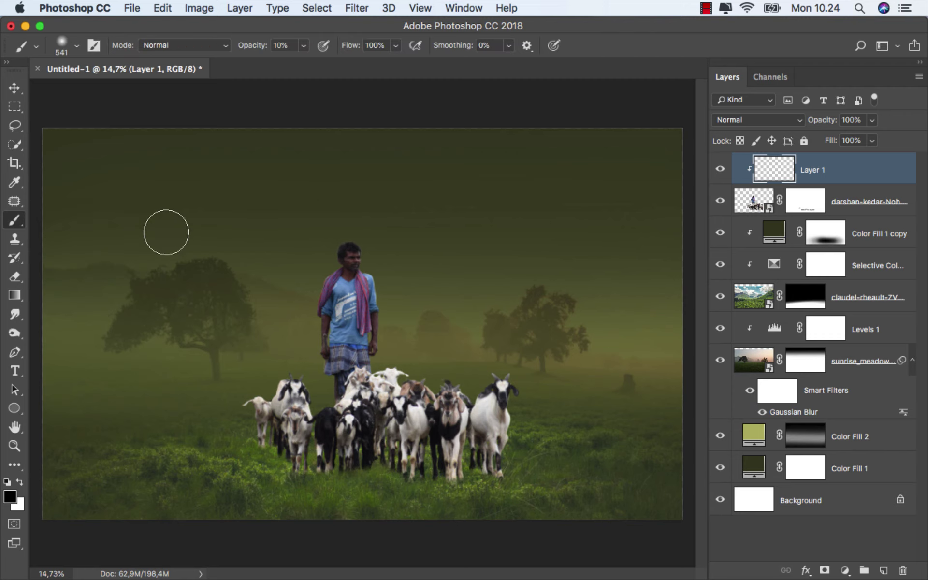
pyautogui.scroll(2, 361, 254)
pyautogui.moveTo(387, 253); pyautogui.dragTo(373, 253)
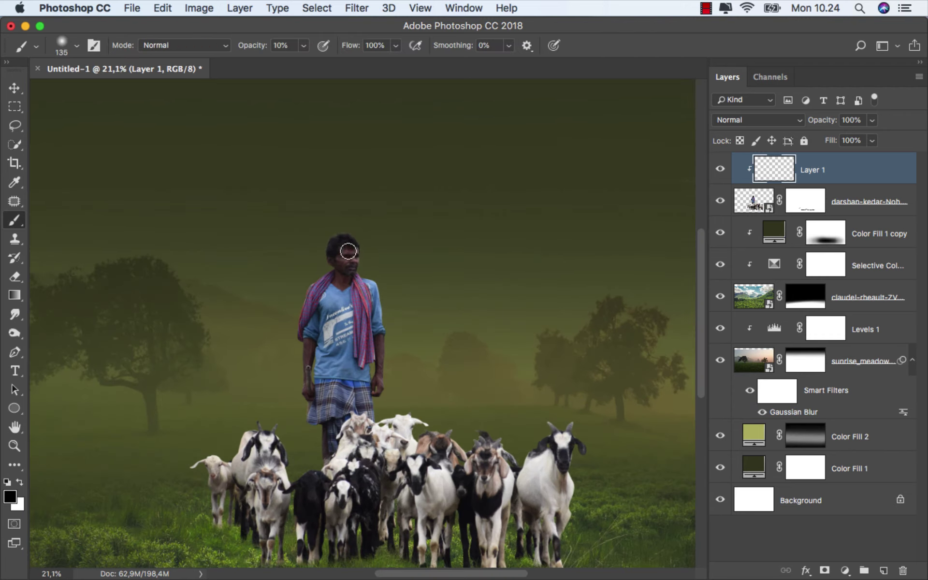
pyautogui.scroll(2, 366, 226)
pyautogui.scroll(3, 367, 226)
pyautogui.scroll(2, 320, 255)
pyautogui.scroll(1, 389, 280)
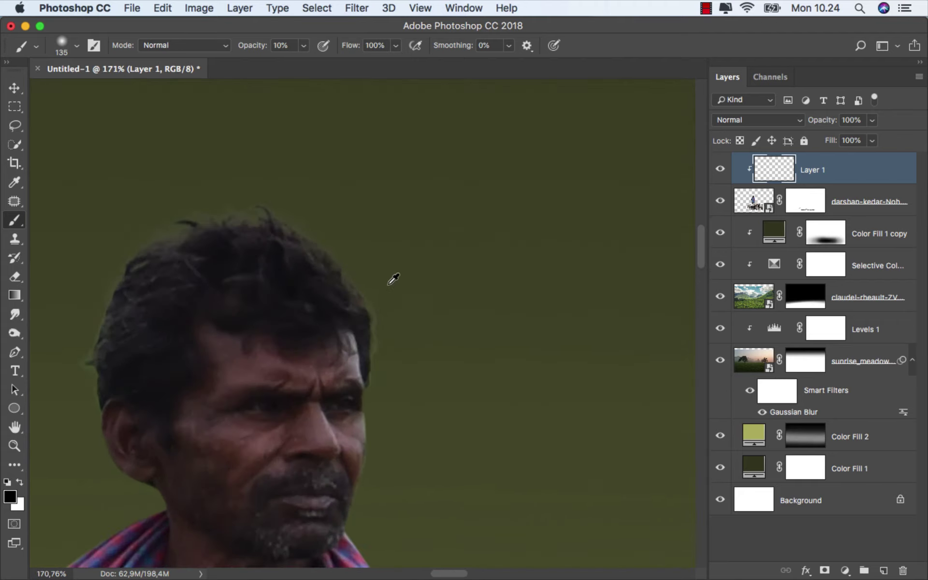
pyautogui.moveTo(387, 286); pyautogui.dragTo(356, 287)
pyautogui.moveTo(385, 338); pyautogui.dragTo(379, 355)
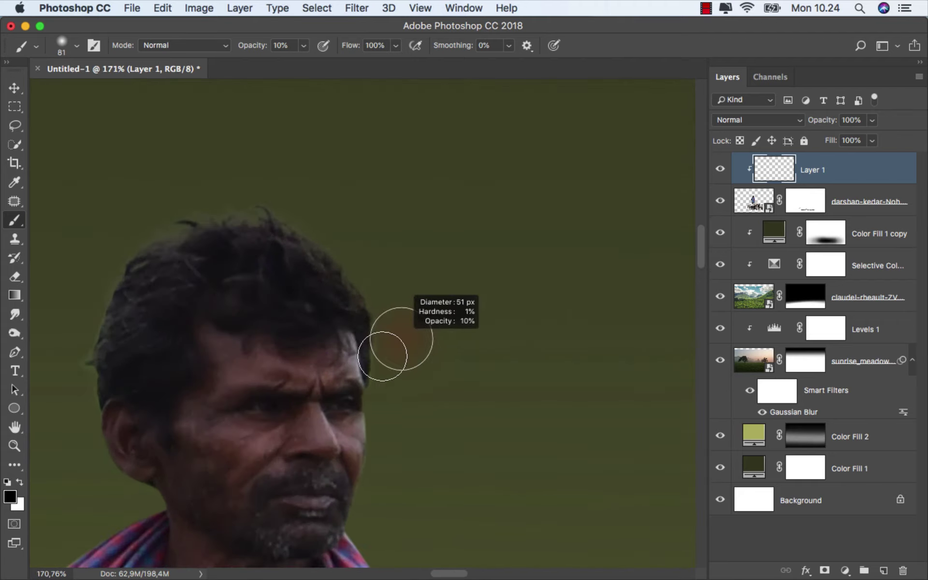
pyautogui.press(']')
pyautogui.press(']')
pyautogui.press(']')
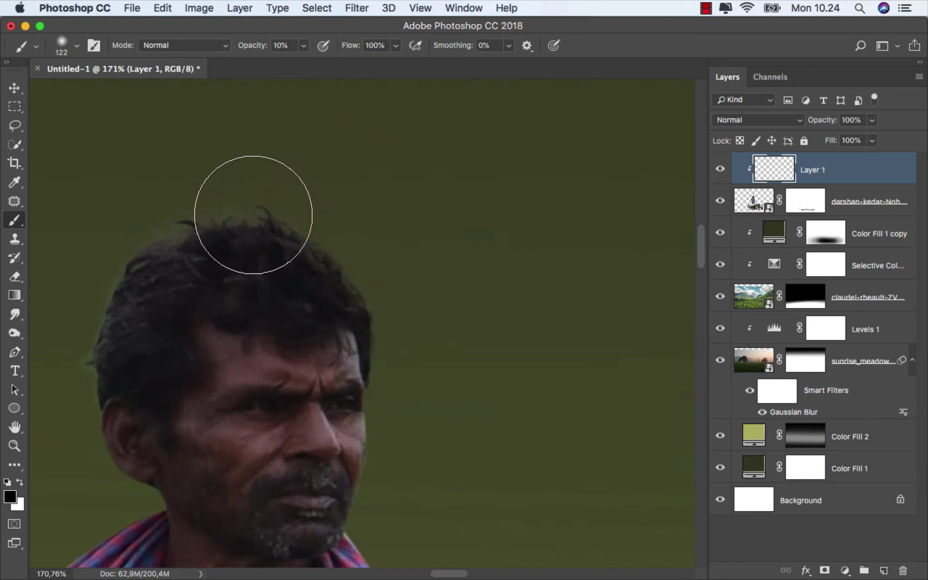
pyautogui.moveTo(82, 307)
pyautogui.mouseDown()
pyautogui.moveTo(246, 225)
pyautogui.moveTo(228, 248)
pyautogui.mouseUp()
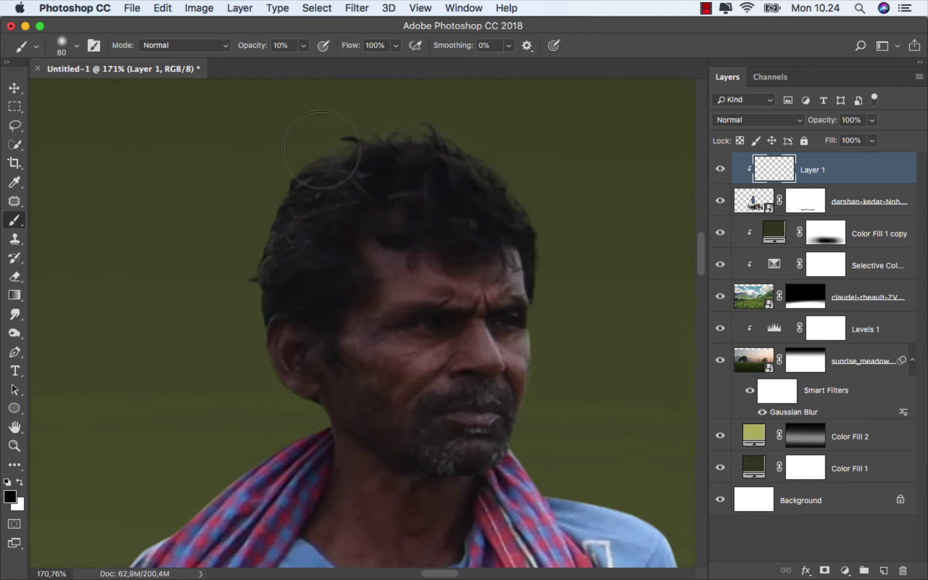
pyautogui.scroll(-2, 468, 162)
pyautogui.scroll(-3, 524, 356)
pyautogui.scroll(-5, 358, 143)
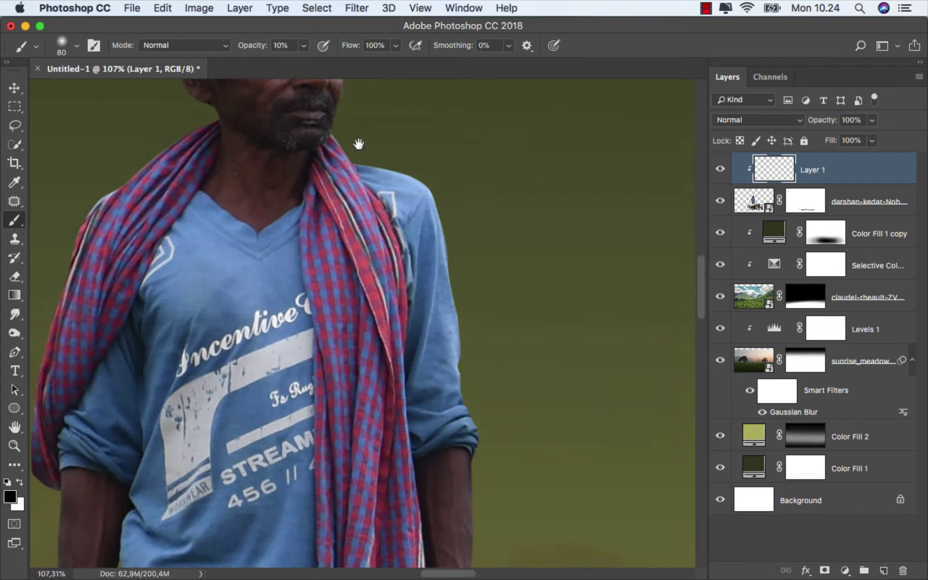
pyautogui.scroll(-3, 366, 228)
pyautogui.scroll(-3, 366, 227)
pyautogui.scroll(-3, 366, 227)
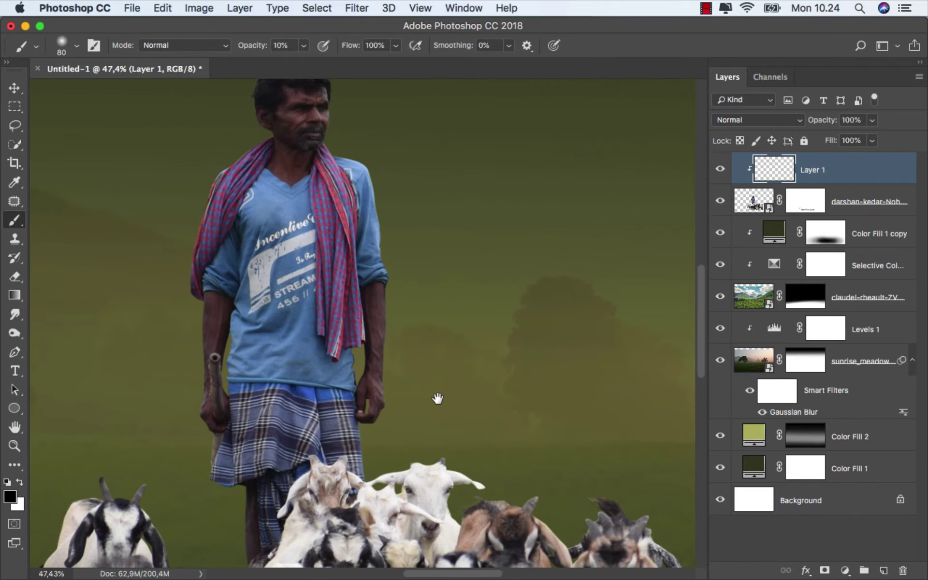
# Paint faint black shading over the goats' horns and the hair between them.
pyautogui.scroll(2, 375, 276)
pyautogui.scroll(2, 554, 369)
pyautogui.scroll(3, 514, 367)
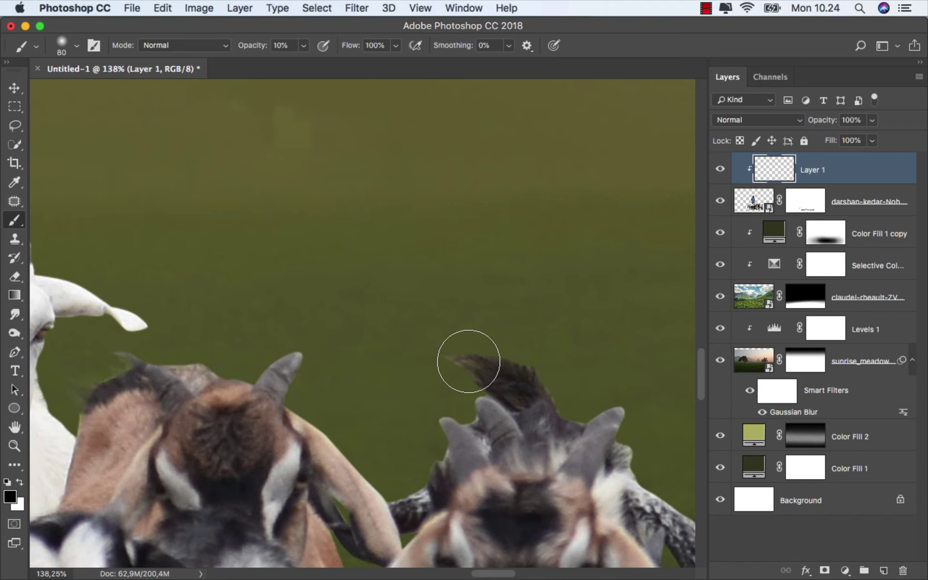
pyautogui.scroll(-1, 482, 357)
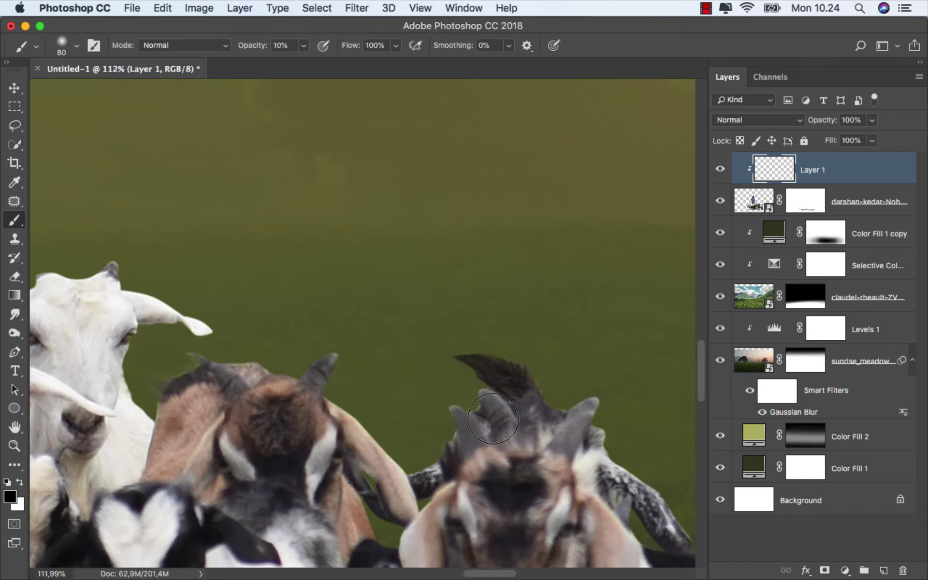
pyautogui.moveTo(323, 366); pyautogui.dragTo(584, 422)
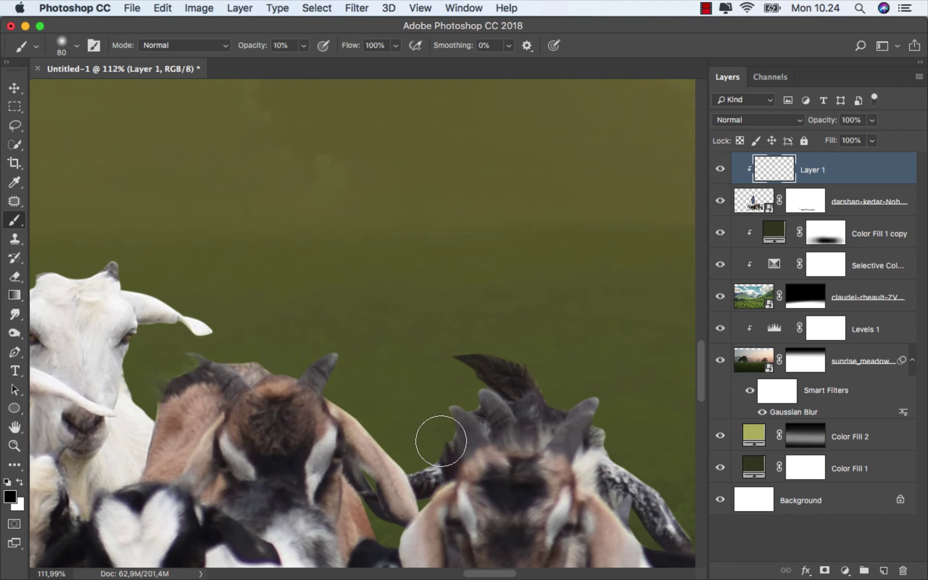
pyautogui.scroll(-3, 421, 362)
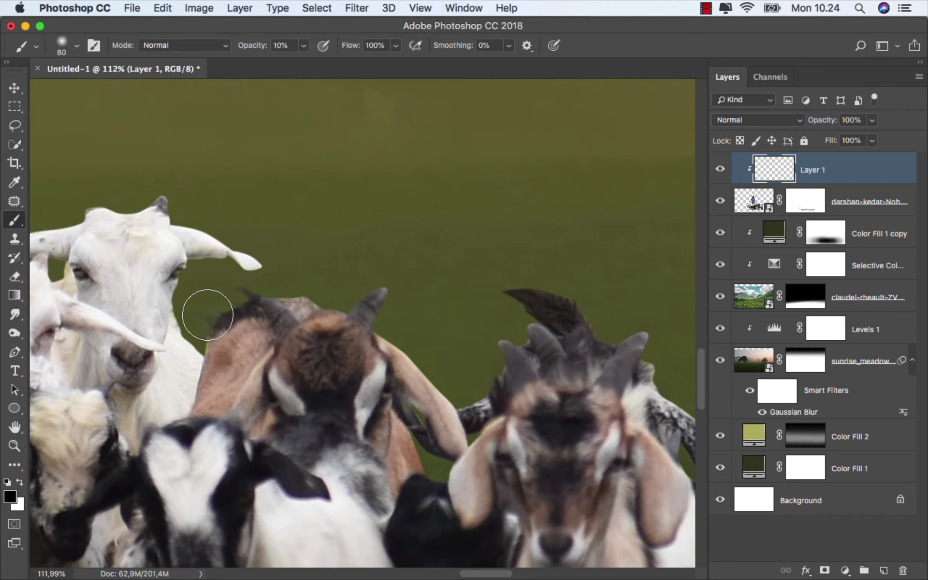
pyautogui.moveTo(220, 302); pyautogui.dragTo(213, 339)
pyautogui.hscroll(10, 338, 338)
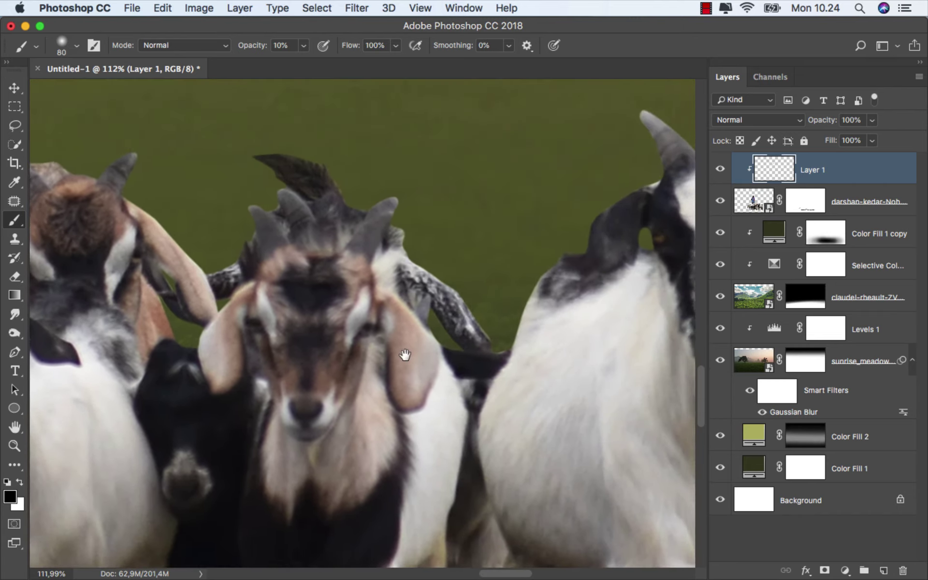
pyautogui.press(']')
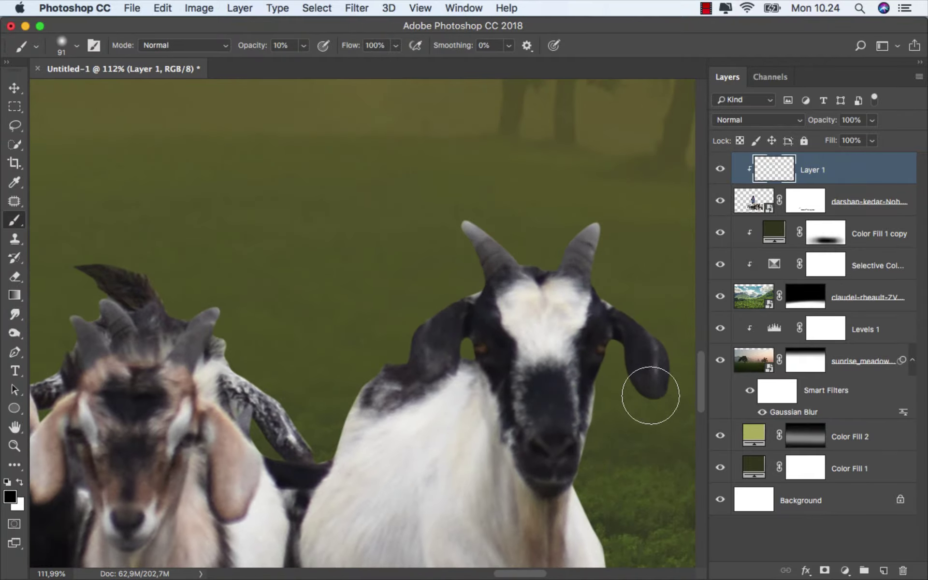
pyautogui.scroll(-2, 454, 313)
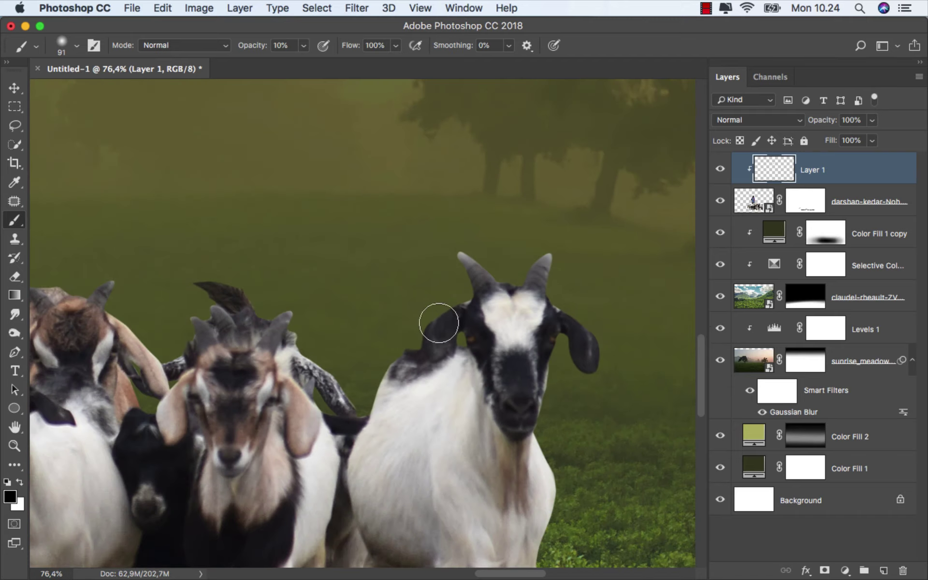
pyautogui.moveTo(283, 326); pyautogui.dragTo(260, 341)
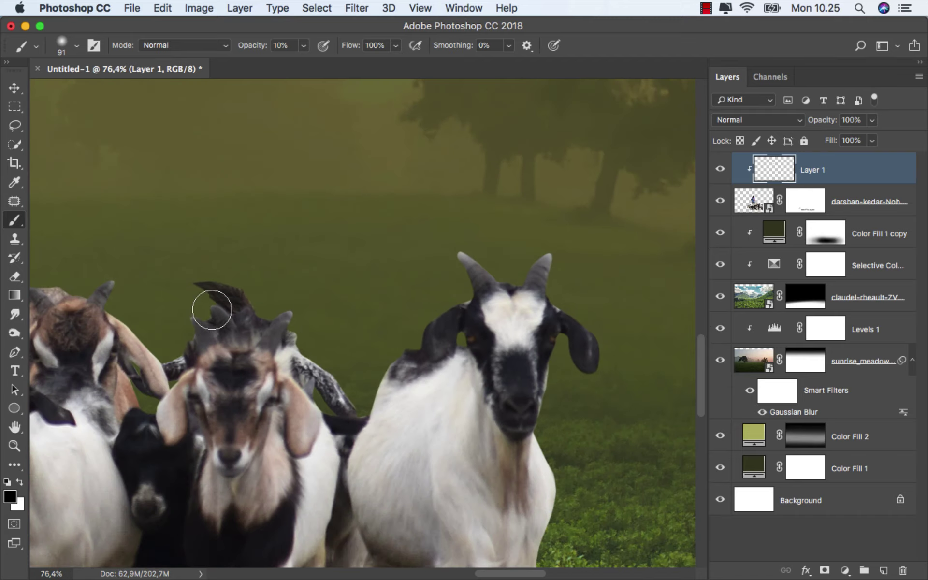
# Shade the goats' legs, hooves and chest with a larger soft black brush.
pyautogui.moveTo(171, 344); pyautogui.dragTo(612, 343)
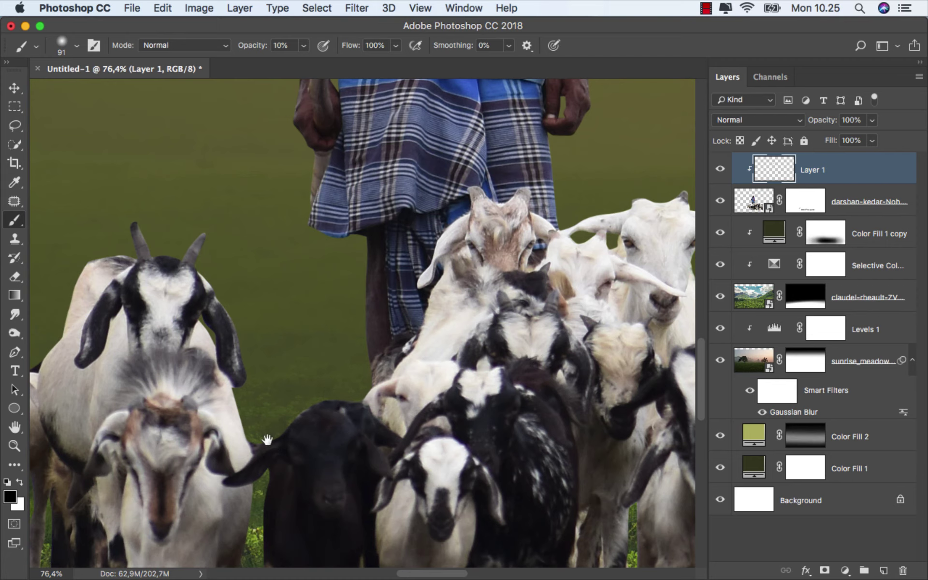
pyautogui.moveTo(267, 439); pyautogui.dragTo(436, 452)
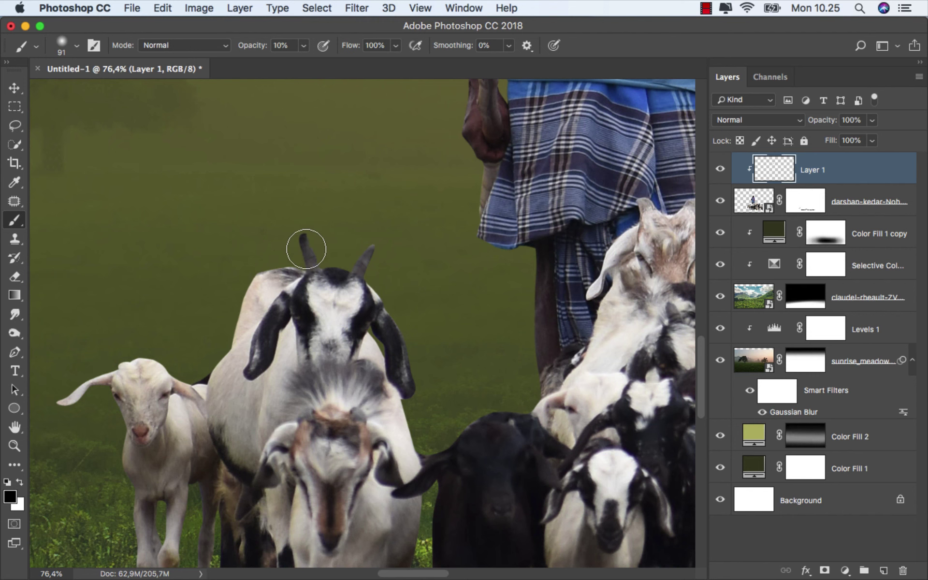
pyautogui.scroll(-3, 301, 228)
pyautogui.scroll(-3, 323, 339)
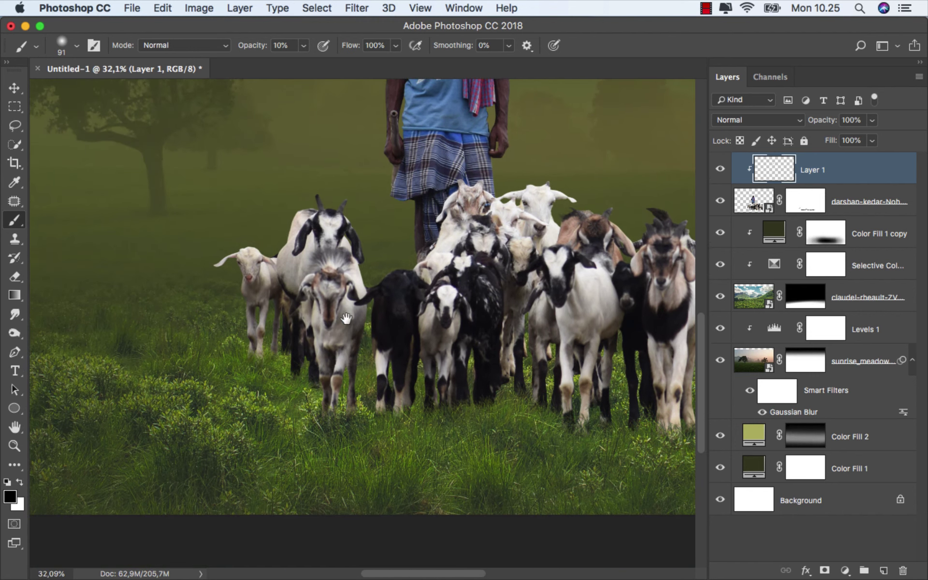
pyautogui.scroll(1, 207, 394)
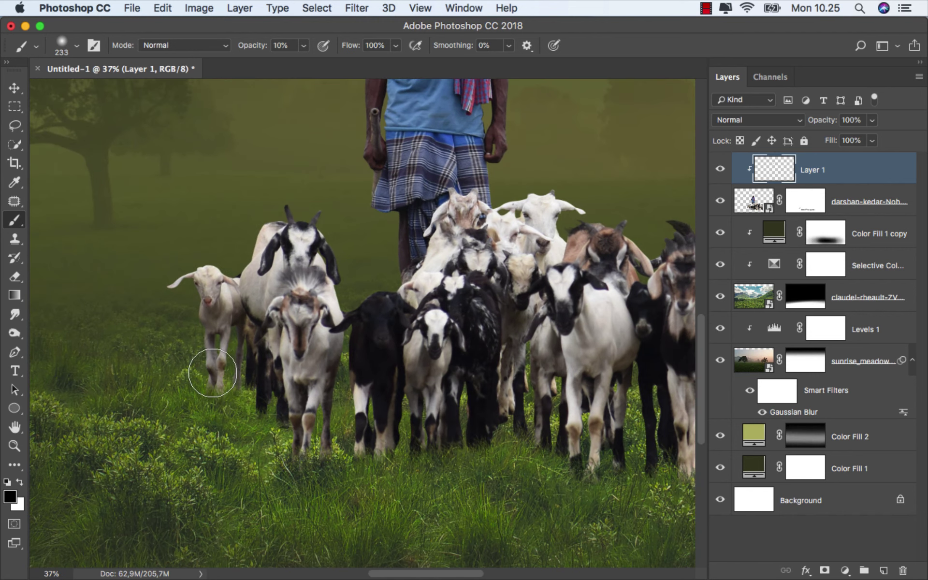
pyautogui.moveTo(212, 373); pyautogui.dragTo(216, 380)
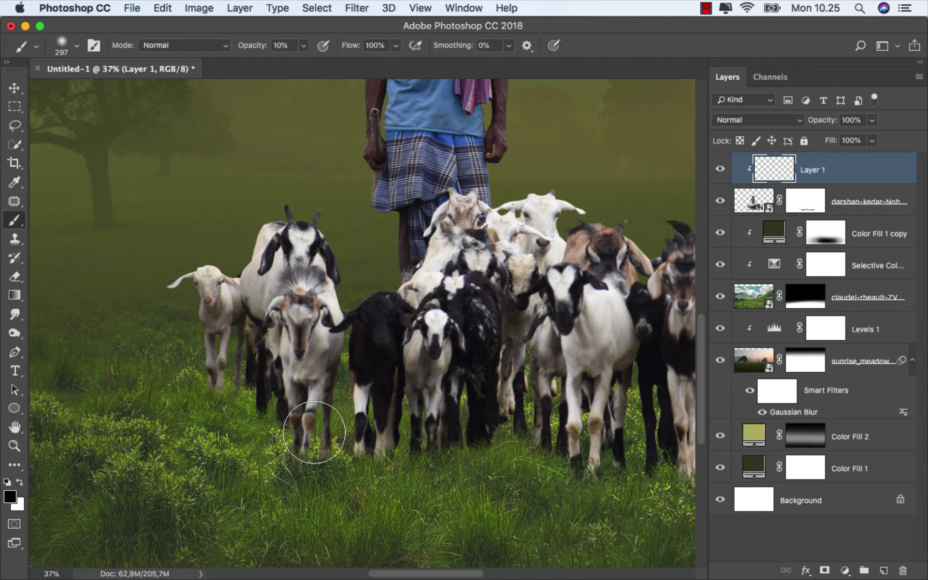
pyautogui.moveTo(363, 458); pyautogui.dragTo(373, 460)
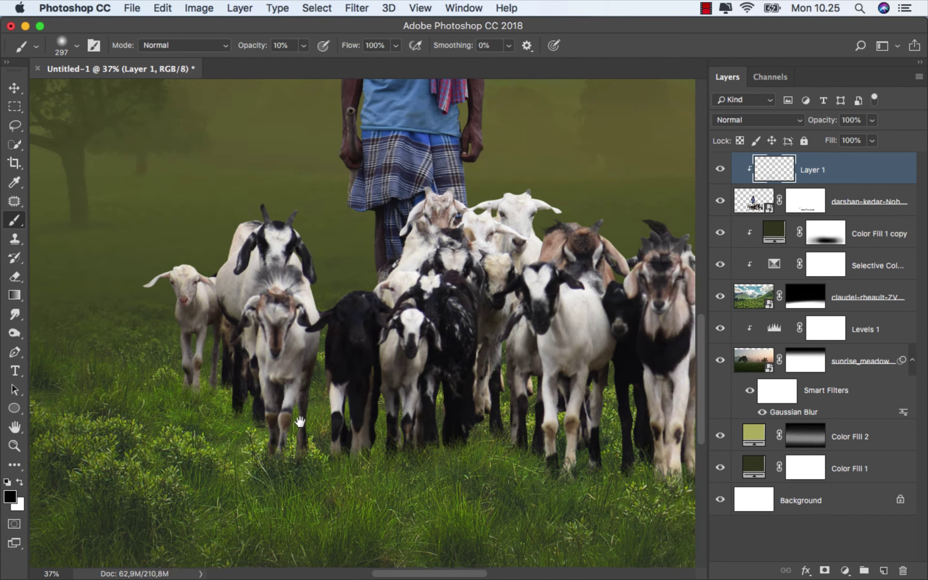
pyautogui.moveTo(526, 434); pyautogui.dragTo(321, 393)
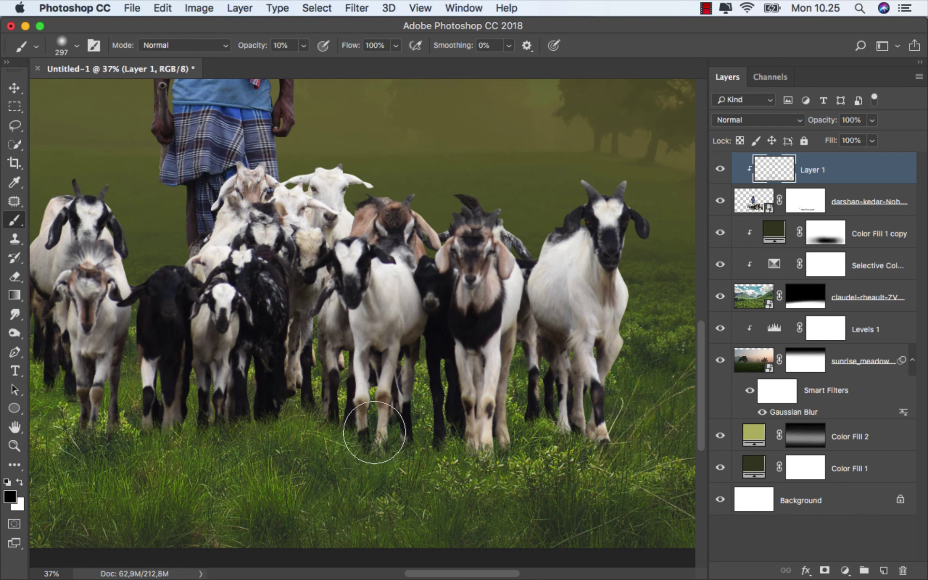
pyautogui.moveTo(393, 425); pyautogui.dragTo(395, 395)
pyautogui.moveTo(454, 430); pyautogui.dragTo(599, 452)
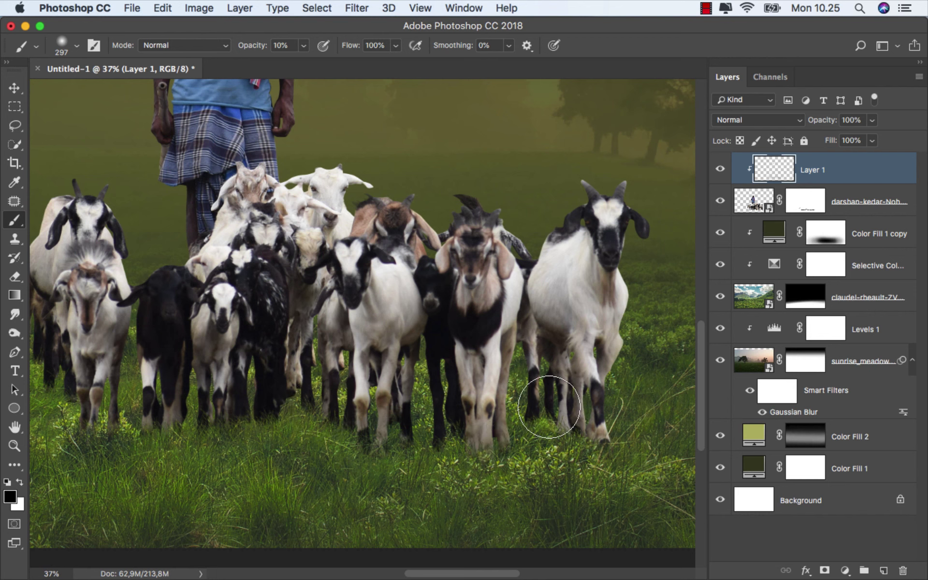
pyautogui.scroll(5, 531, 445)
pyautogui.moveTo(488, 435); pyautogui.dragTo(489, 428)
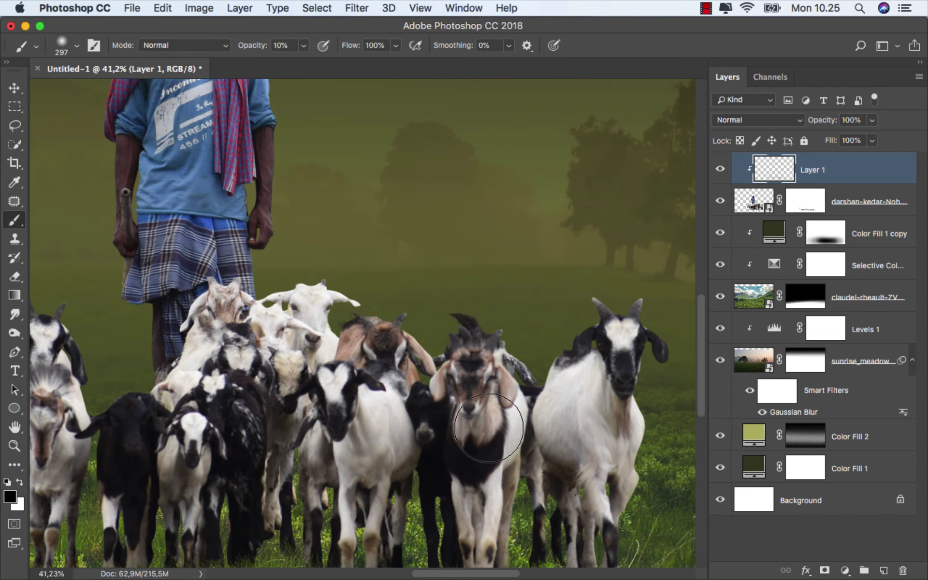
pyautogui.scroll(-5, 489, 428)
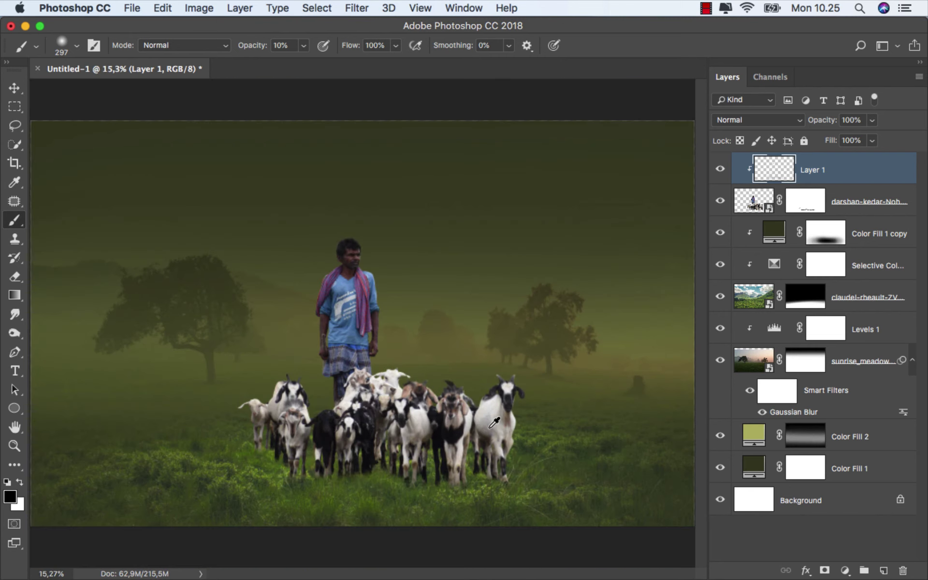
# Add a clipped Hue/Saturation layer with Cyans saturation -100 and lightness -59.
pyautogui.click(720, 169)
pyautogui.click(845, 571)
pyautogui.click(862, 409)
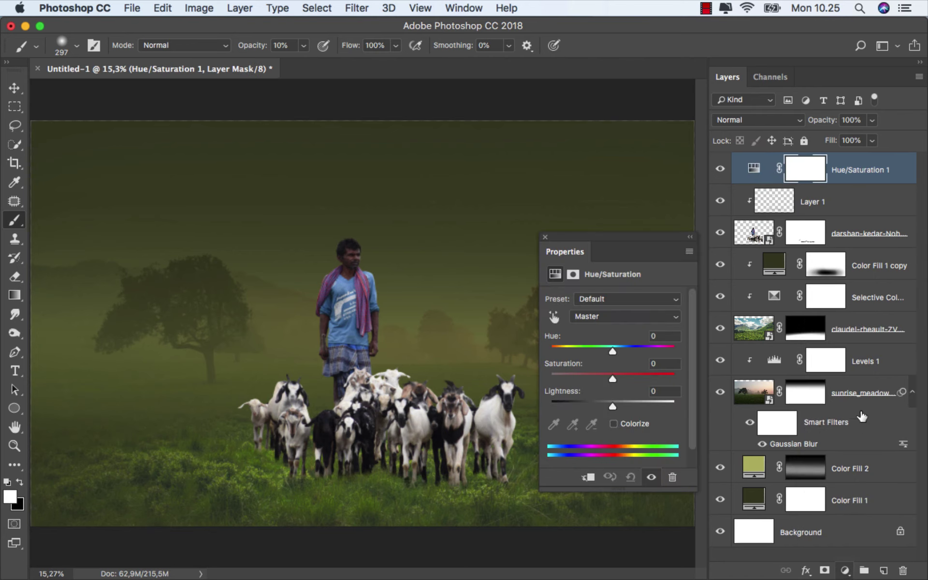
pyautogui.click(588, 477)
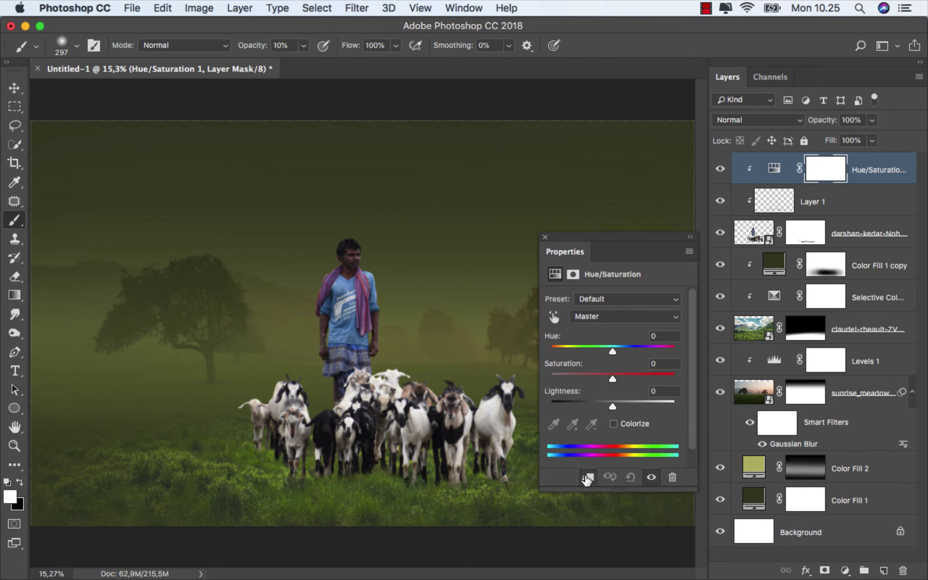
pyautogui.click(604, 318)
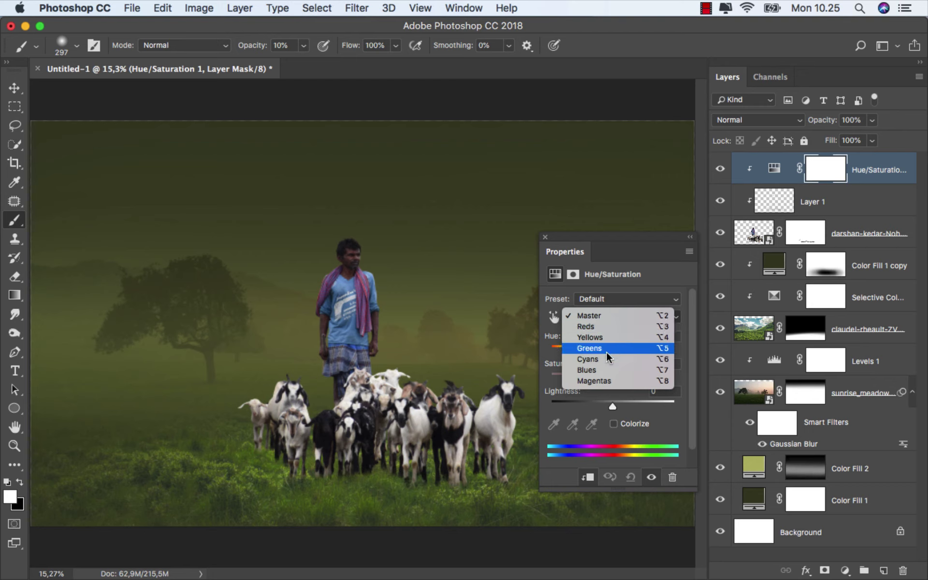
pyautogui.click(606, 351)
pyautogui.click(597, 317)
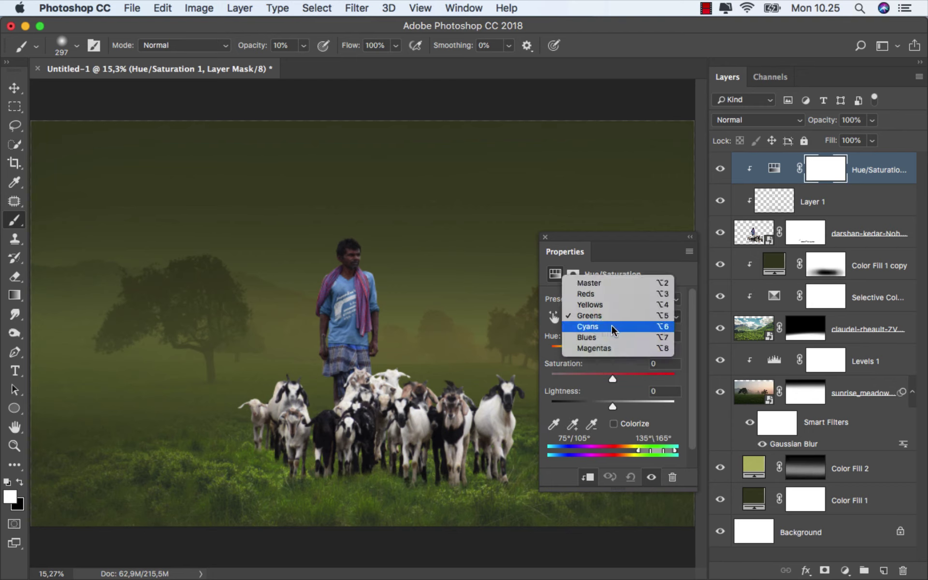
pyautogui.click(611, 327)
pyautogui.moveTo(612, 379)
pyautogui.mouseDown()
pyautogui.moveTo(702, 381)
pyautogui.moveTo(586, 379)
pyautogui.moveTo(588, 408)
pyautogui.moveTo(578, 407)
pyautogui.mouseUp()
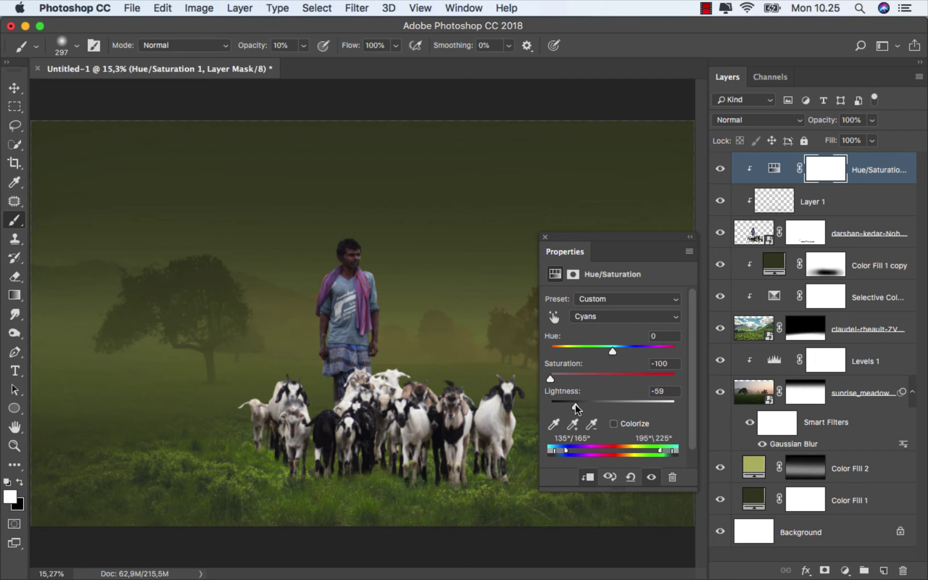
# Set Magentas saturation to -100 and close the Properties panel.
pyautogui.click(619, 320)
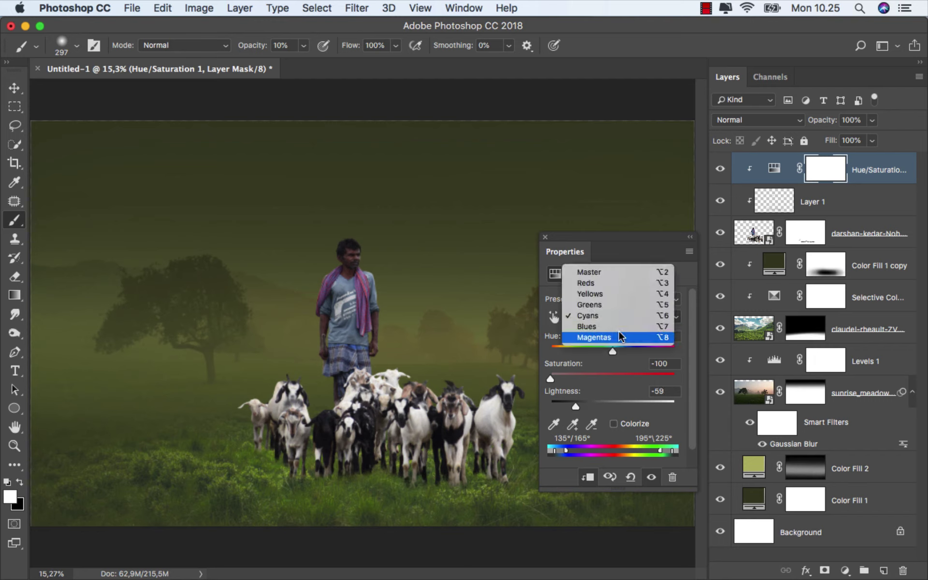
pyautogui.click(619, 336)
pyautogui.moveTo(611, 378)
pyautogui.mouseDown()
pyautogui.moveTo(719, 378)
pyautogui.moveTo(569, 377)
pyautogui.mouseUp()
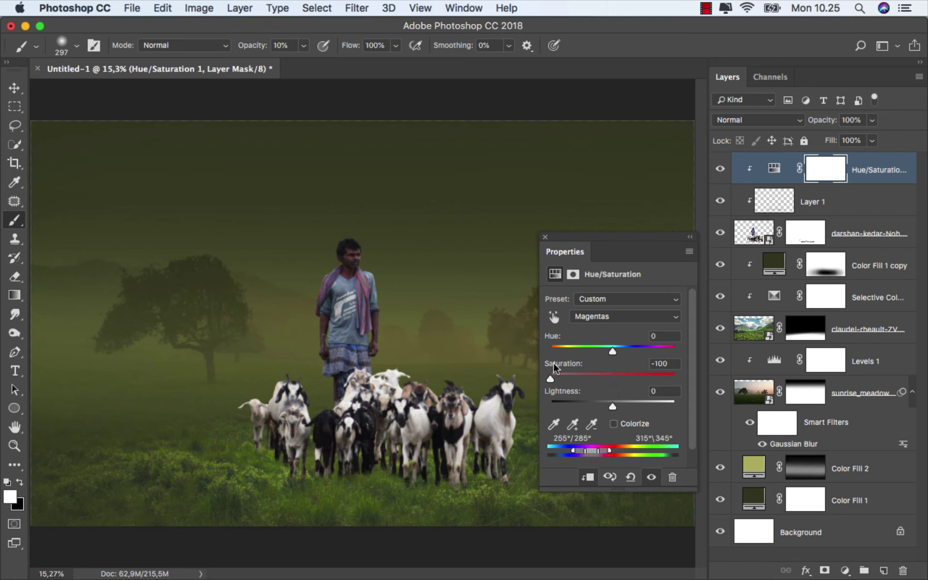
pyautogui.click(544, 237)
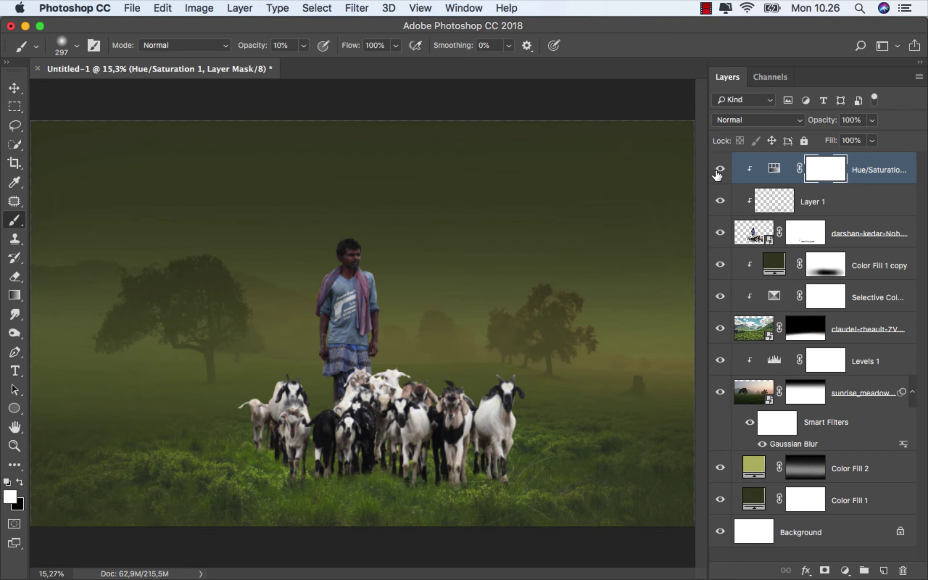
# Add a clipped Selective Color layer setting Yellows to +100 cyan and -100 magenta.
pyautogui.click(844, 571)
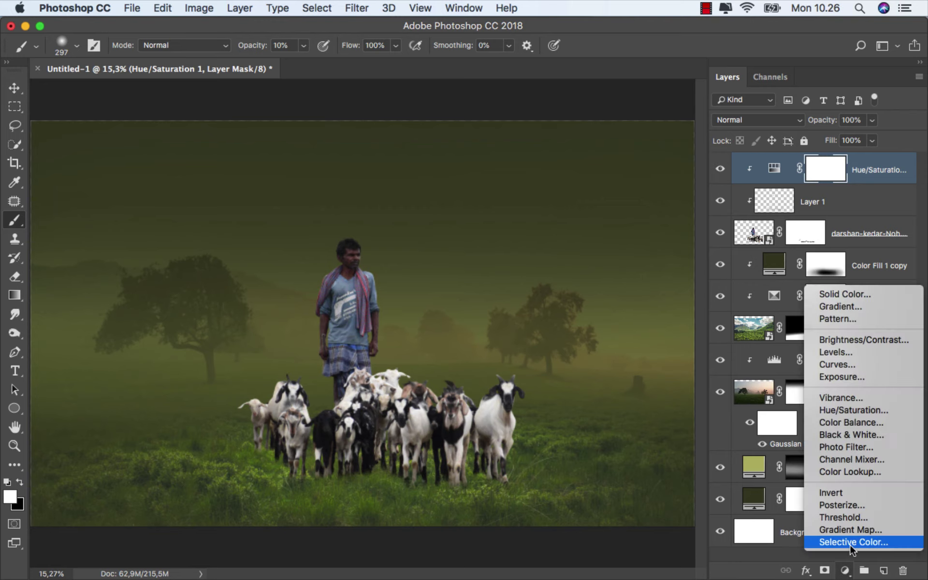
pyautogui.click(855, 541)
pyautogui.click(590, 477)
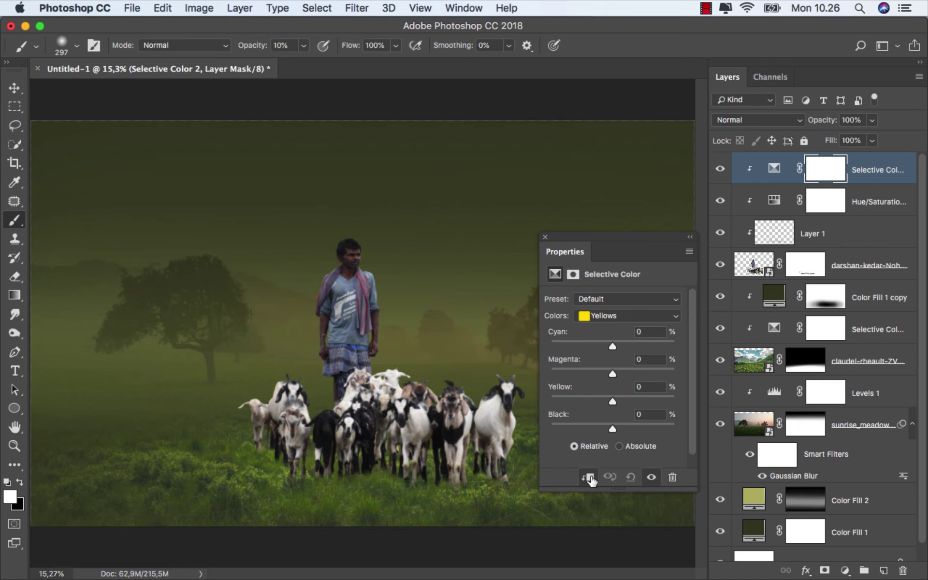
pyautogui.scroll(2, 493, 406)
pyautogui.scroll(2, 492, 406)
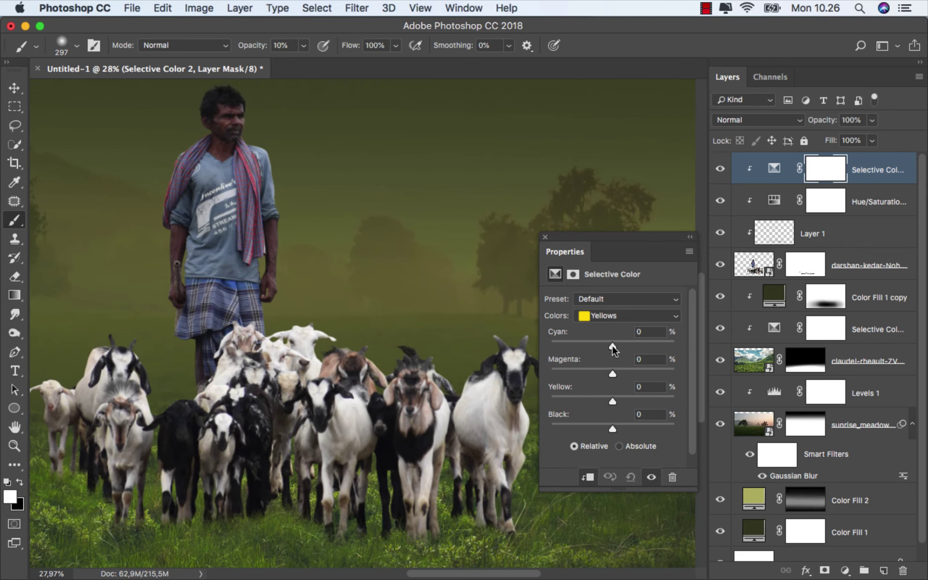
pyautogui.moveTo(612, 345); pyautogui.dragTo(584, 346)
pyautogui.moveTo(610, 372); pyautogui.dragTo(526, 368)
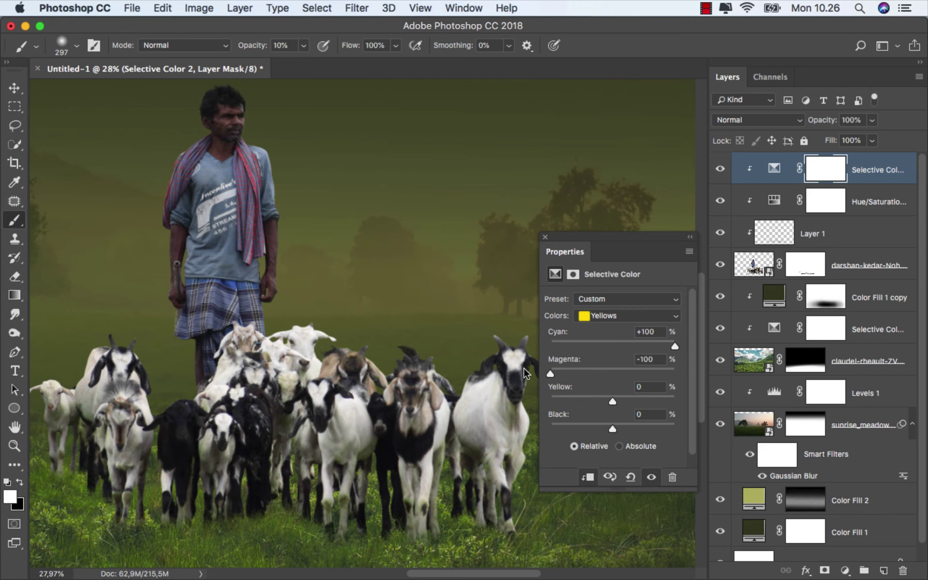
pyautogui.click(545, 237)
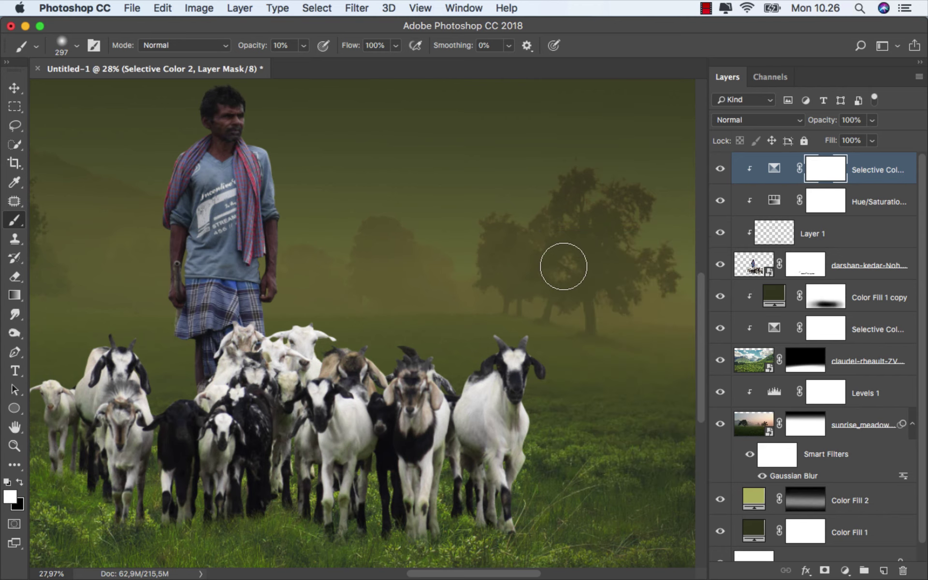
# Fit the image on screen and select the Color Fill 1 layer.
pyautogui.press('super+0')
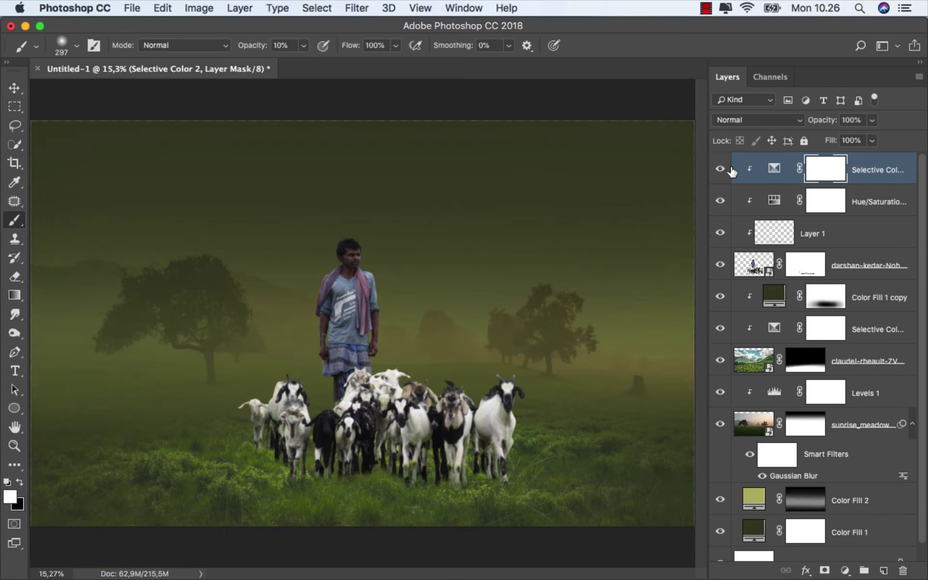
pyautogui.press('super+2')
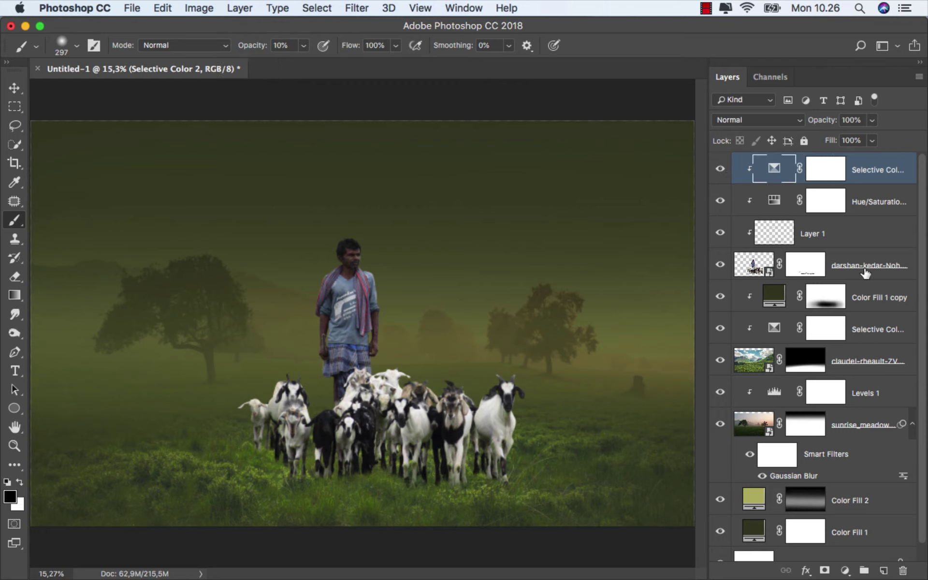
pyautogui.click(841, 524)
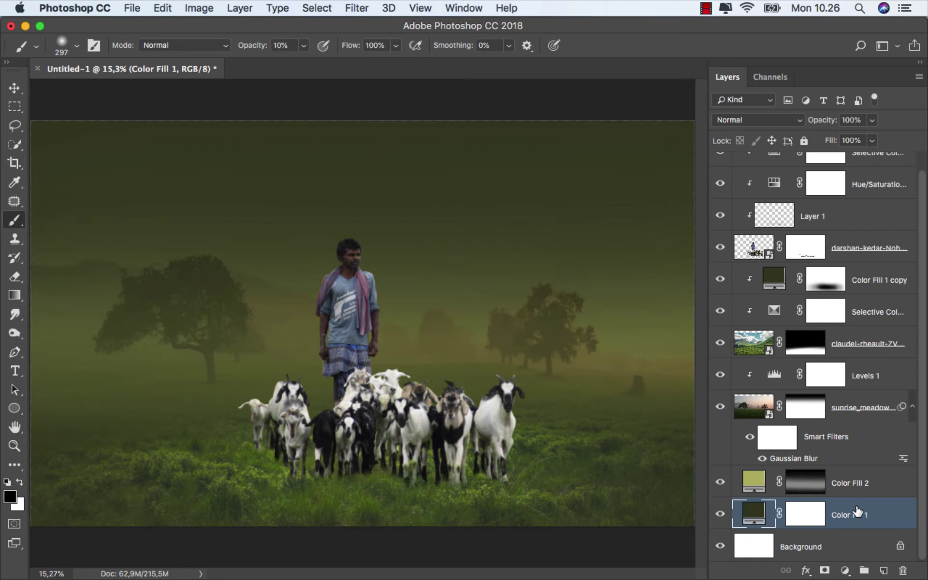
# Duplicate Color Fill 1, move it to the top, and clip it to the shepherd and goats.
pyautogui.press('super+j')
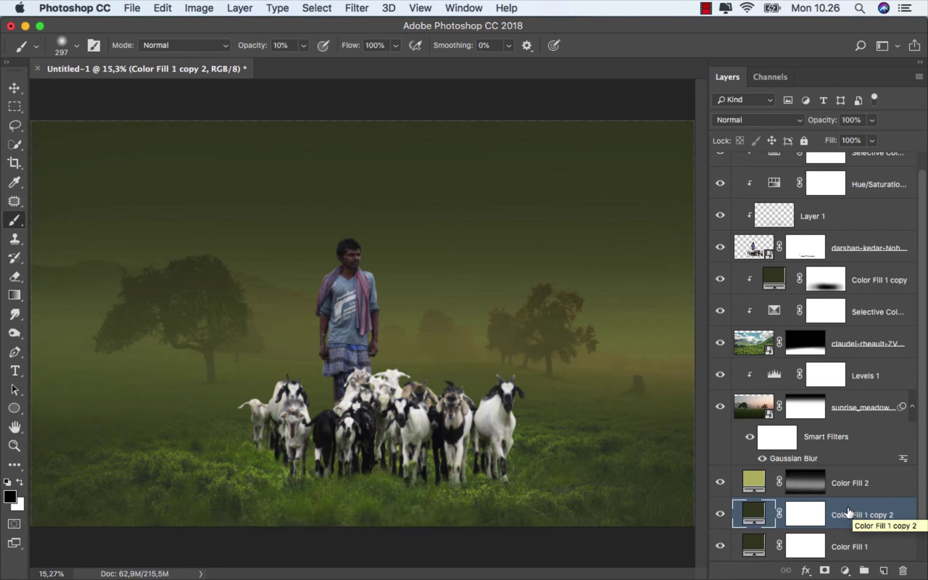
pyautogui.moveTo(849, 513); pyautogui.dragTo(821, 162)
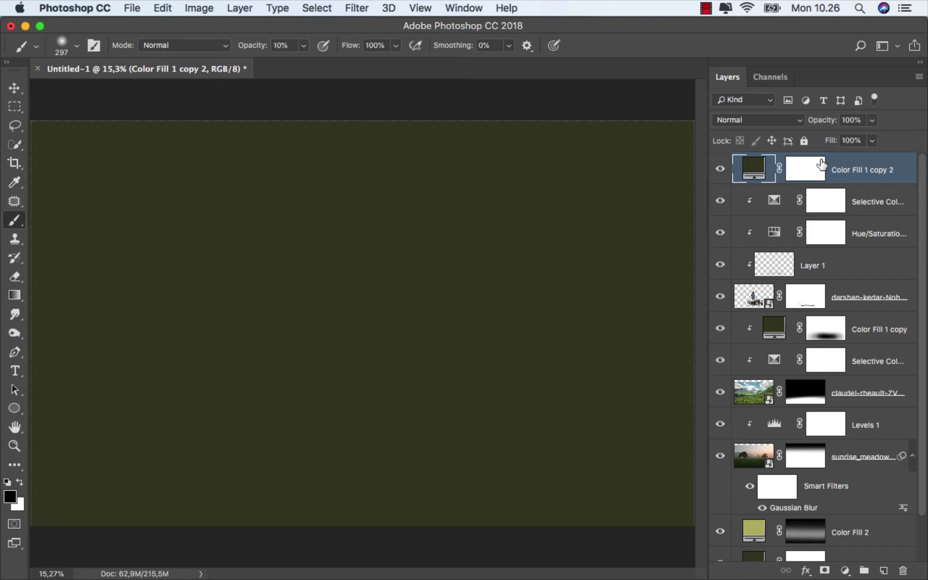
pyautogui.rightClick(846, 167)
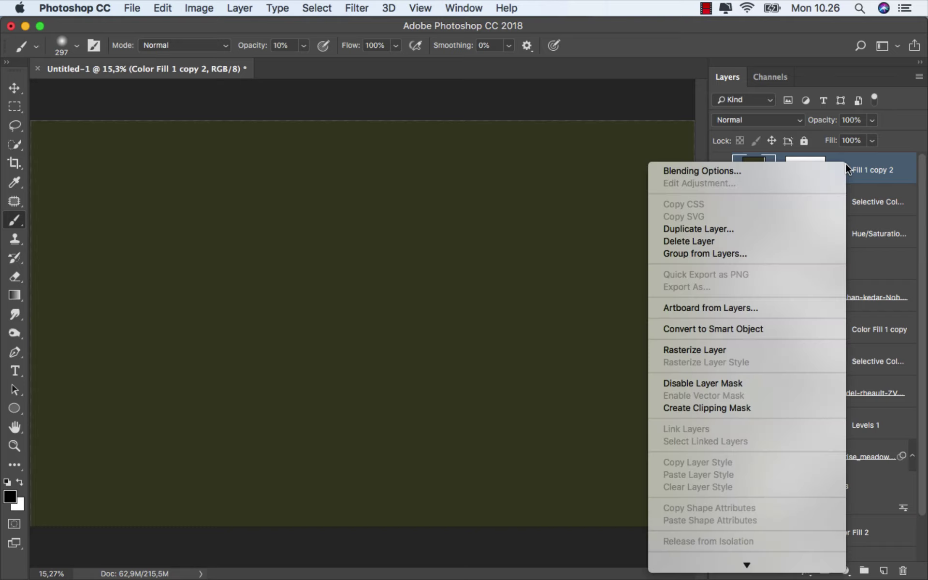
pyautogui.click(759, 408)
pyautogui.click(721, 168)
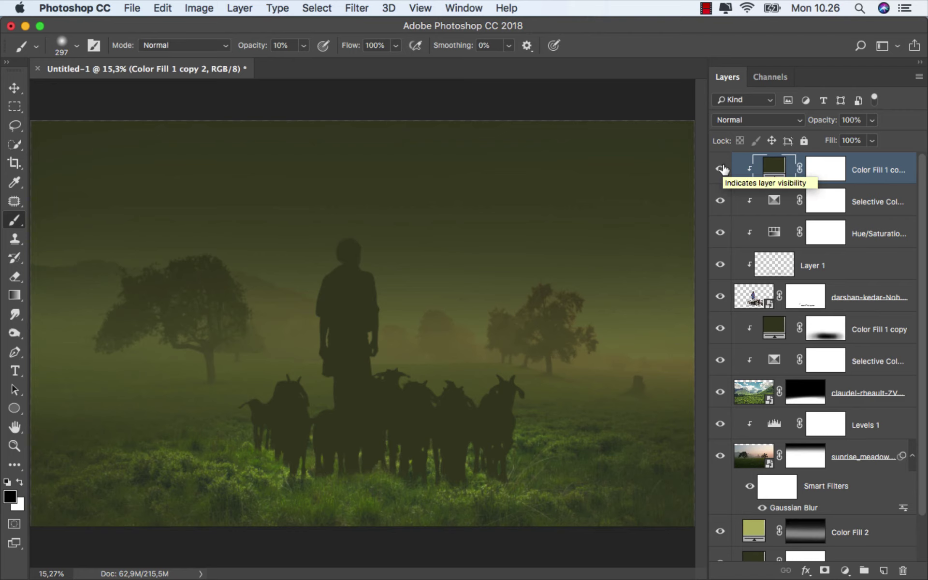
# Set the fill copy to Multiply with 80% fill and target its mask.
pyautogui.click(734, 121)
pyautogui.click(739, 160)
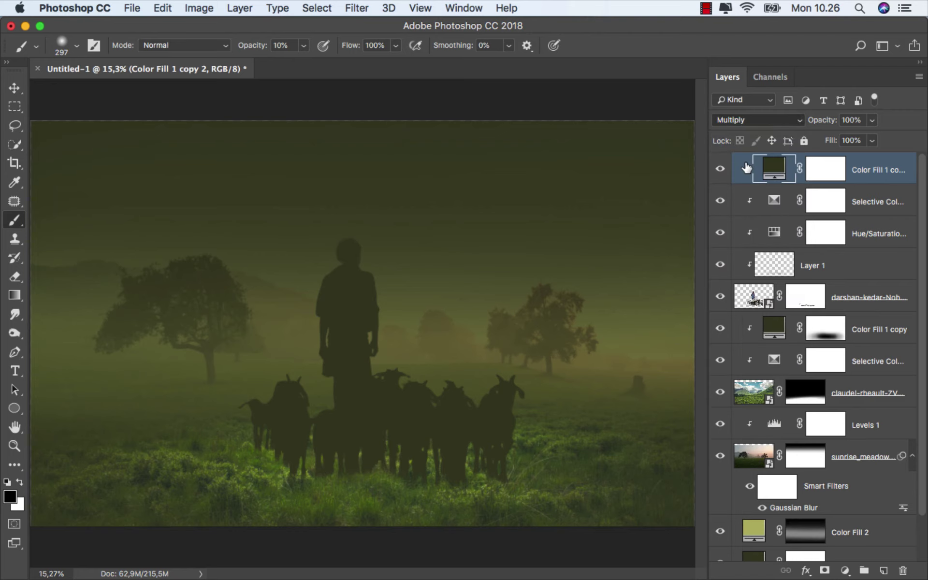
pyautogui.click(873, 141)
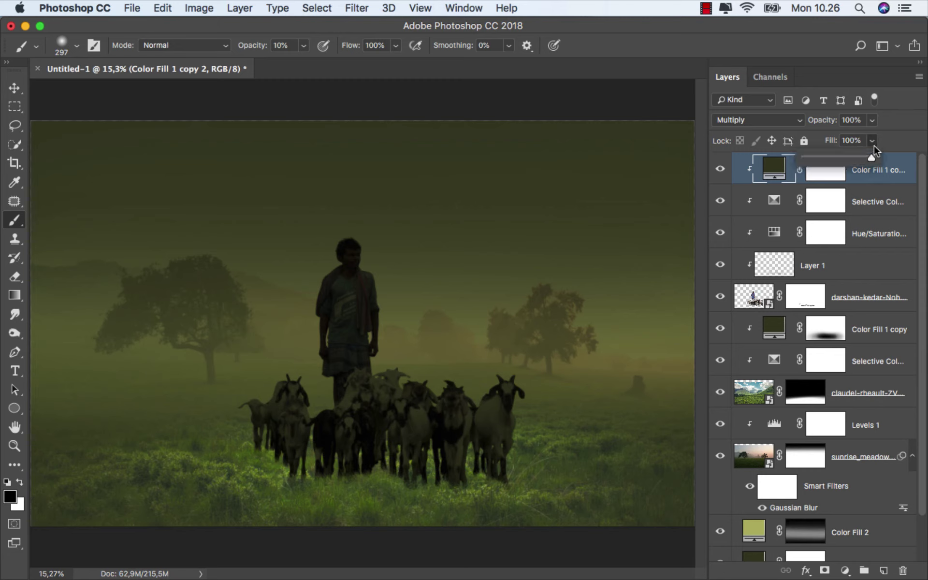
pyautogui.moveTo(864, 157); pyautogui.dragTo(858, 156)
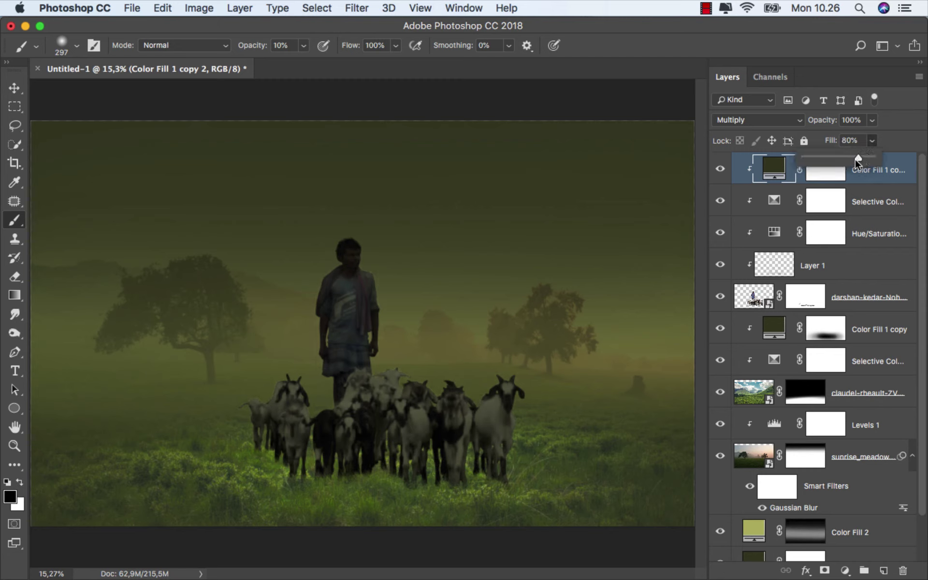
pyautogui.click(826, 173)
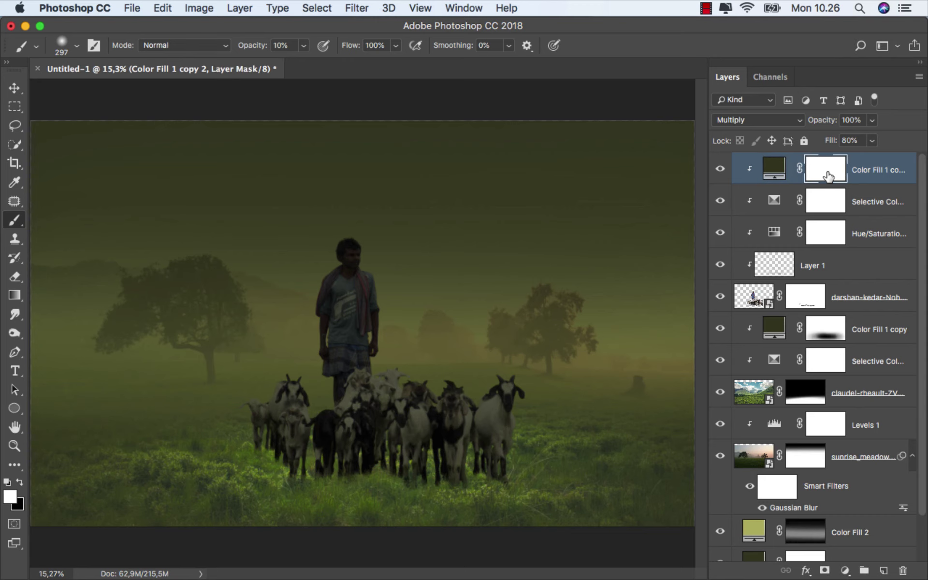
# Invert the fill copy's mask to black and set brush opacity to 18%.
pyautogui.press('super+i')
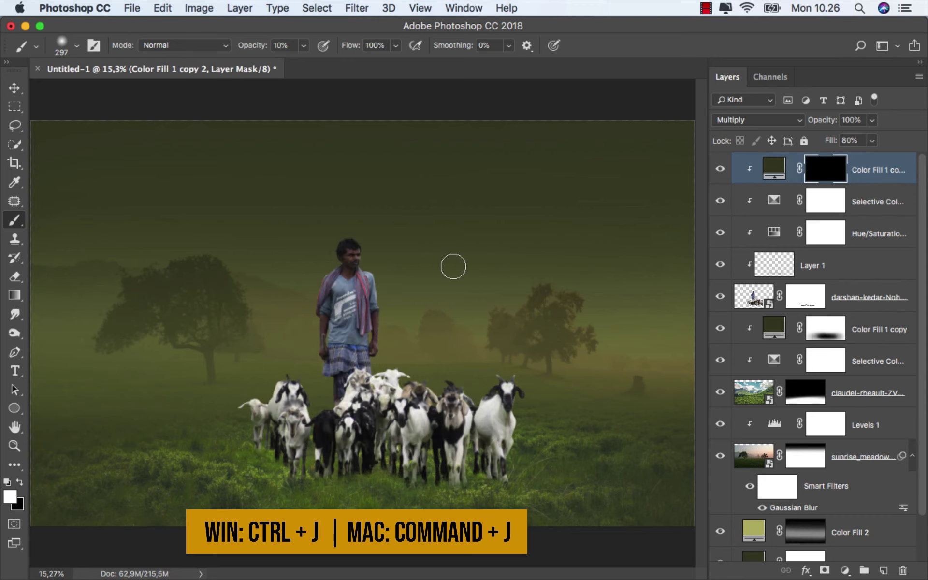
pyautogui.scroll(5, 512, 471)
pyautogui.scroll(3, 524, 447)
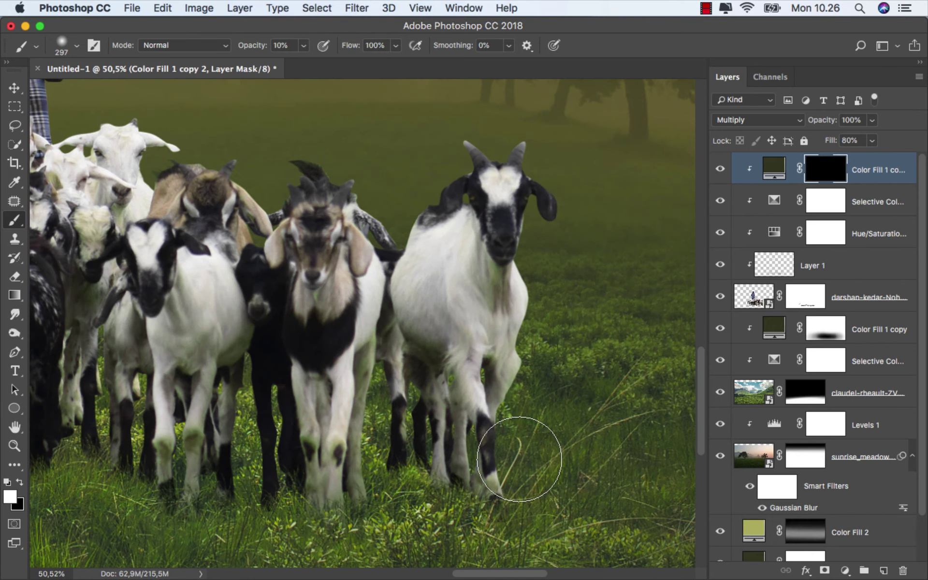
pyautogui.scroll(2, 414, 198)
pyautogui.click(303, 45)
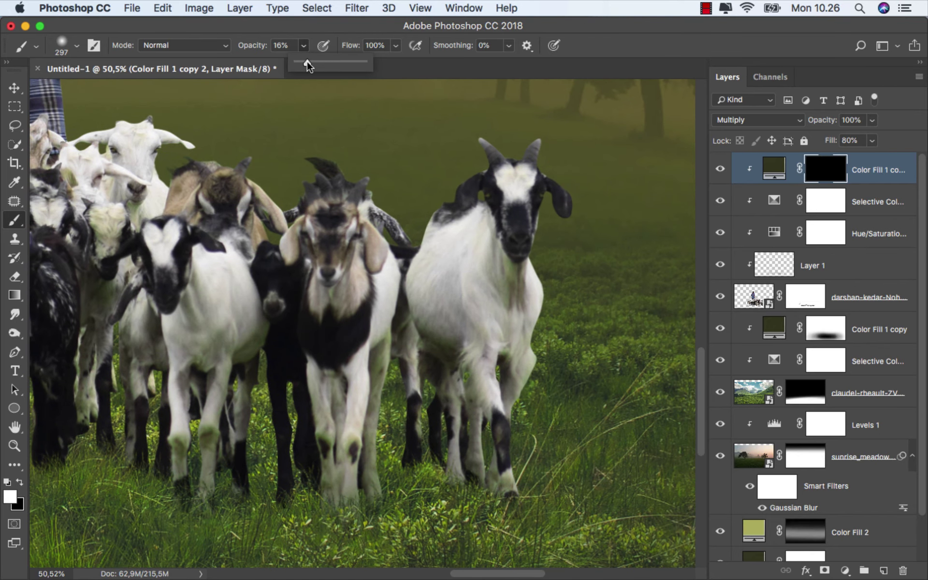
pyautogui.moveTo(308, 65); pyautogui.dragTo(311, 65)
# Paint white over the goats' lower legs and chests, toggling the fill to compare.
pyautogui.moveTo(549, 435); pyautogui.dragTo(584, 430)
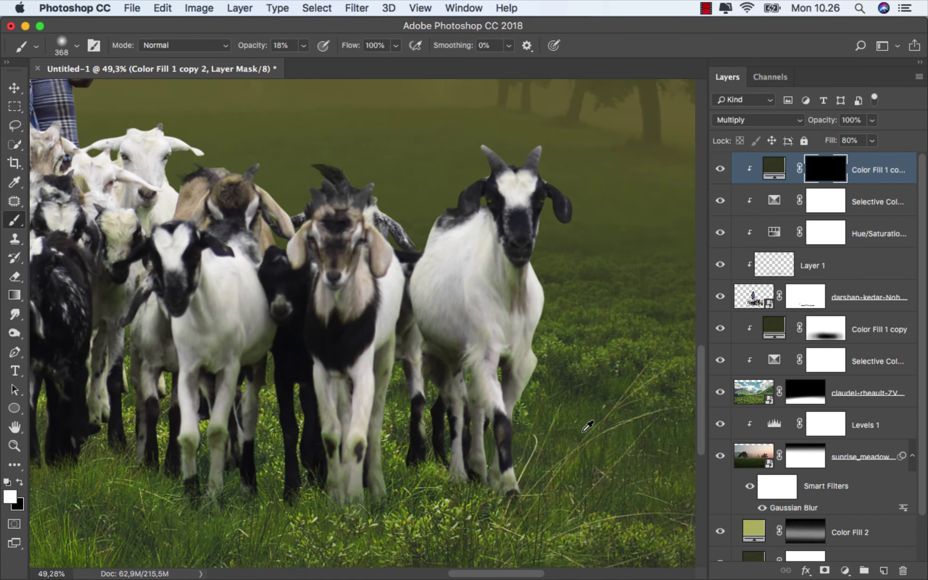
pyautogui.scroll(-1, 508, 432)
pyautogui.moveTo(509, 431)
pyautogui.mouseDown()
pyautogui.moveTo(506, 317)
pyautogui.moveTo(507, 425)
pyautogui.moveTo(601, 383)
pyautogui.moveTo(507, 446)
pyautogui.mouseUp()
pyautogui.scroll(-2, 523, 393)
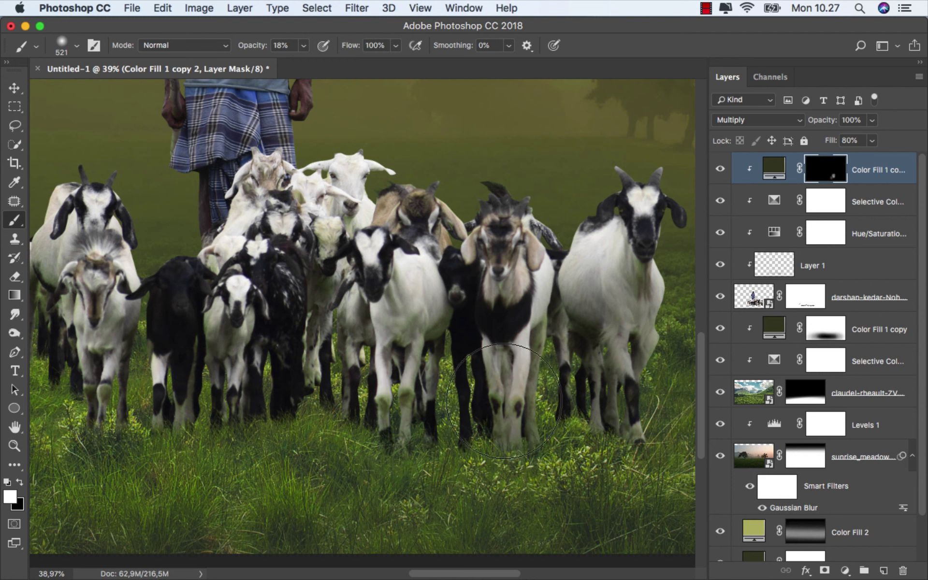
pyautogui.moveTo(512, 334)
pyautogui.mouseDown()
pyautogui.moveTo(572, 415)
pyautogui.moveTo(345, 382)
pyautogui.moveTo(402, 424)
pyautogui.moveTo(577, 307)
pyautogui.moveTo(486, 404)
pyautogui.moveTo(270, 383)
pyautogui.moveTo(476, 403)
pyautogui.moveTo(296, 384)
pyautogui.moveTo(203, 318)
pyautogui.moveTo(429, 425)
pyautogui.moveTo(408, 371)
pyautogui.moveTo(554, 445)
pyautogui.mouseUp()
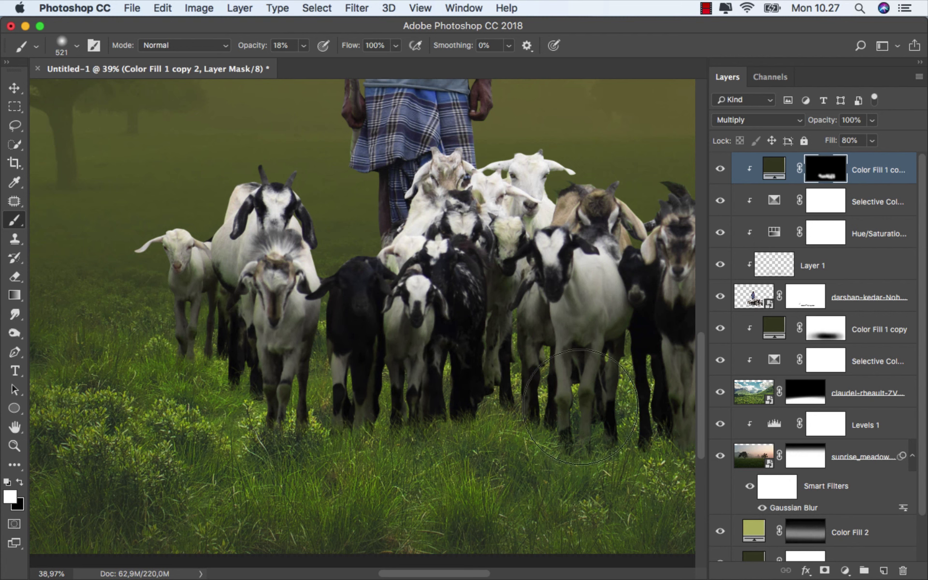
pyautogui.hscroll(5, 554, 446)
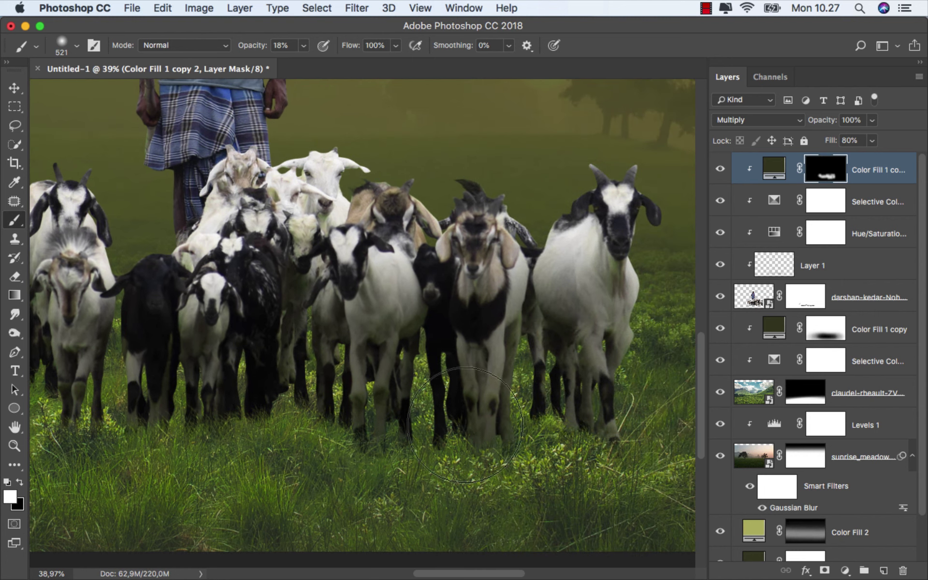
pyautogui.scroll(-2, 465, 404)
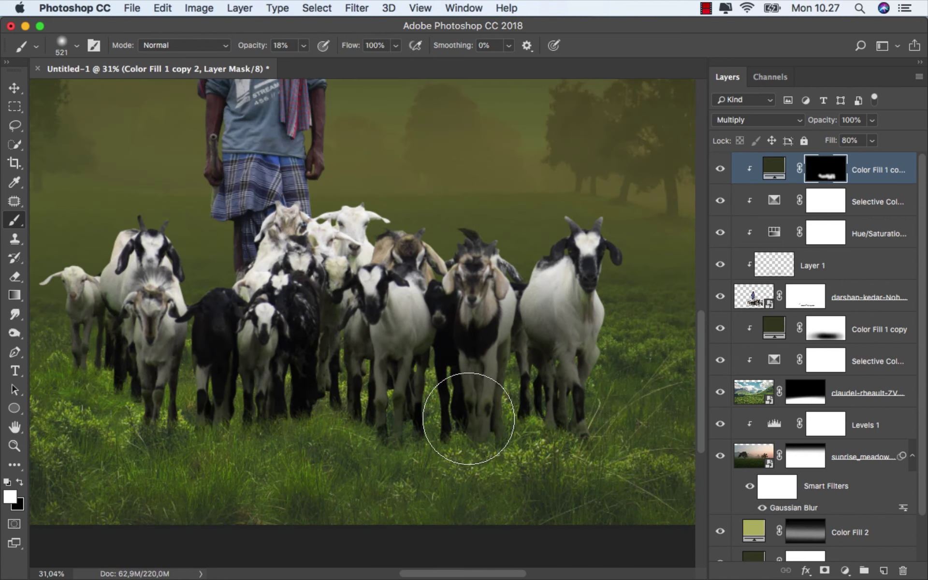
pyautogui.scroll(-2, 466, 404)
pyautogui.scroll(-2, 468, 418)
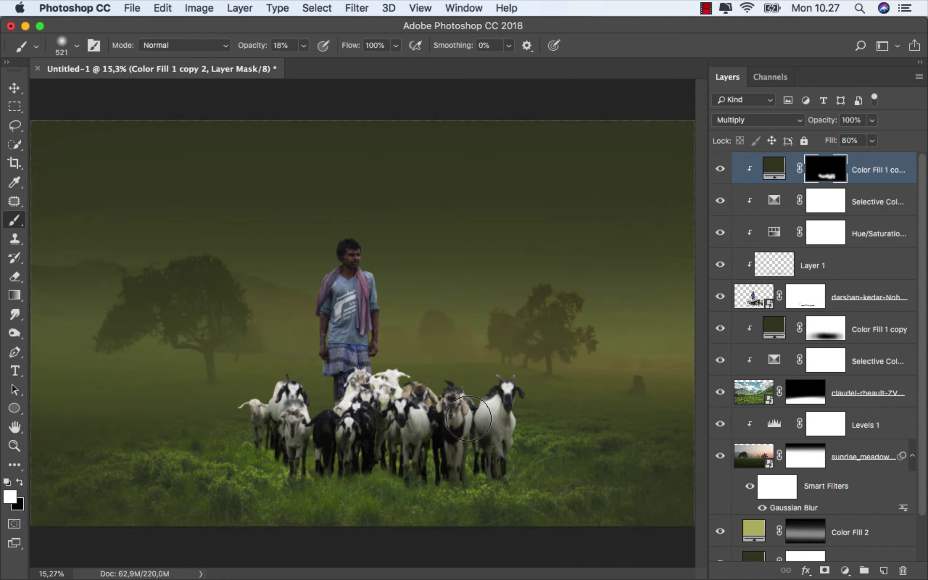
pyautogui.click(720, 168)
pyautogui.click(720, 167)
# Duplicate the fill as Color Fill 1 copy 3 and delete its layer mask.
pyautogui.press('v')
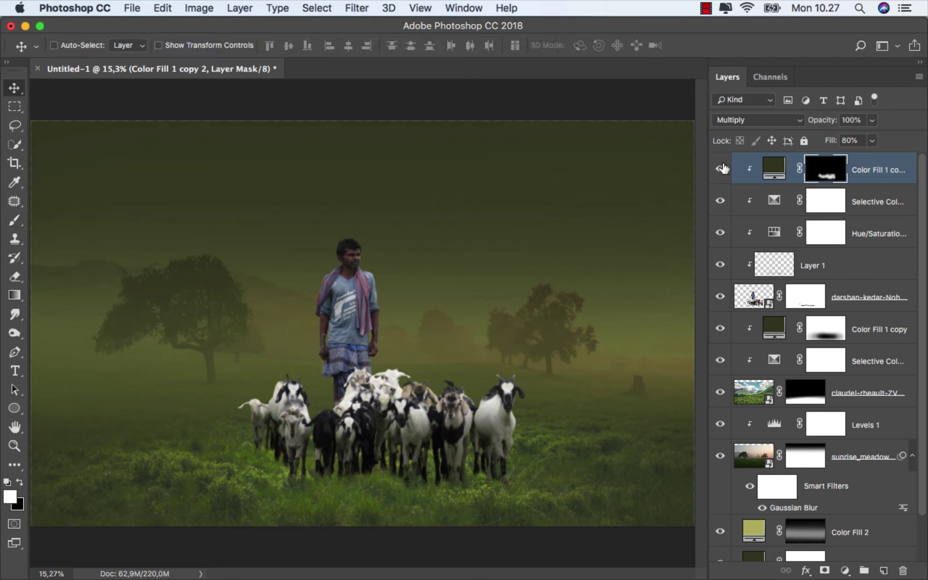
pyautogui.click(865, 175)
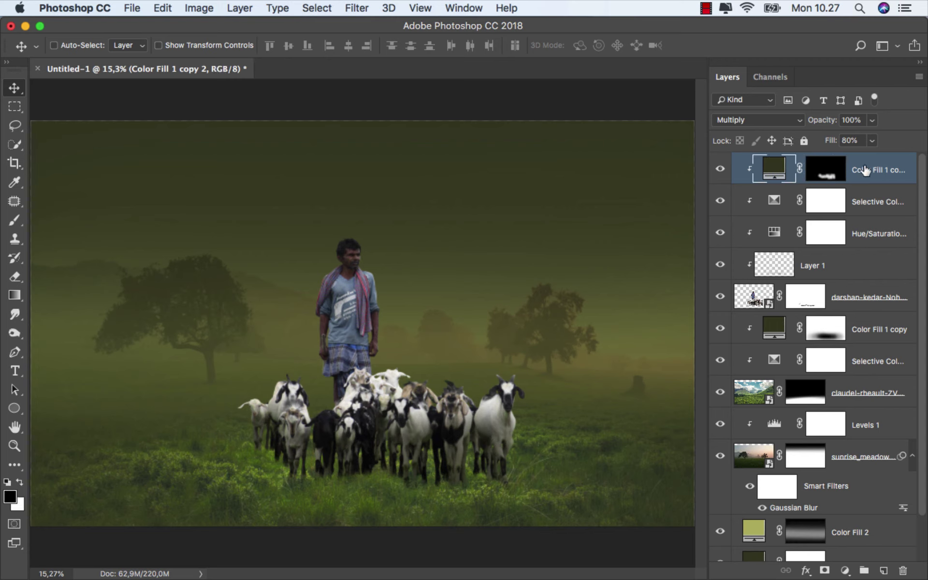
pyautogui.press('super+j')
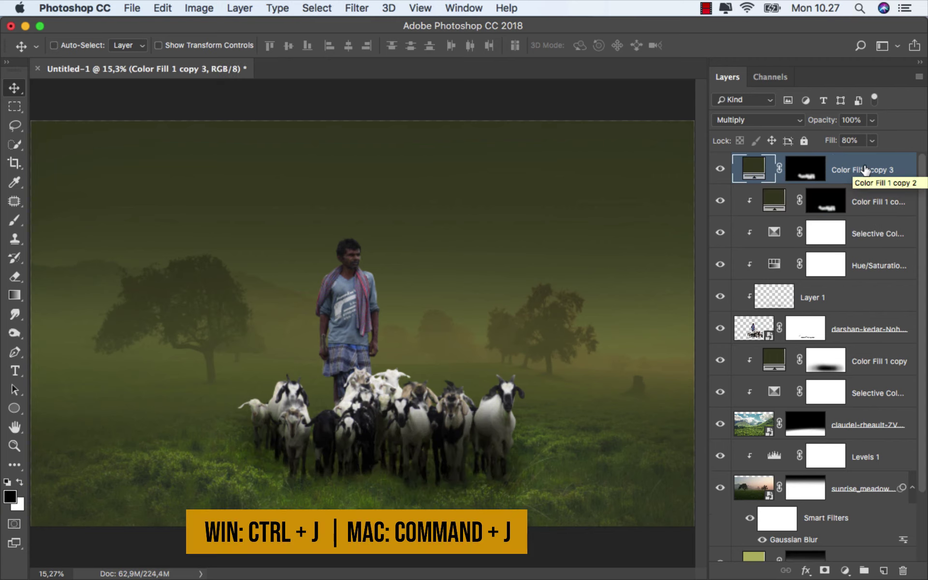
pyautogui.rightClick(808, 169)
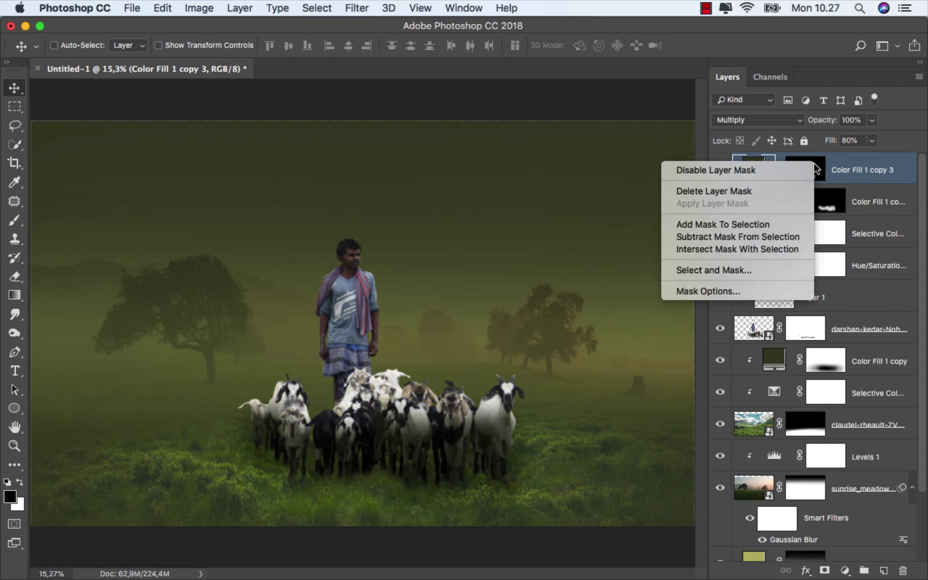
pyautogui.click(796, 189)
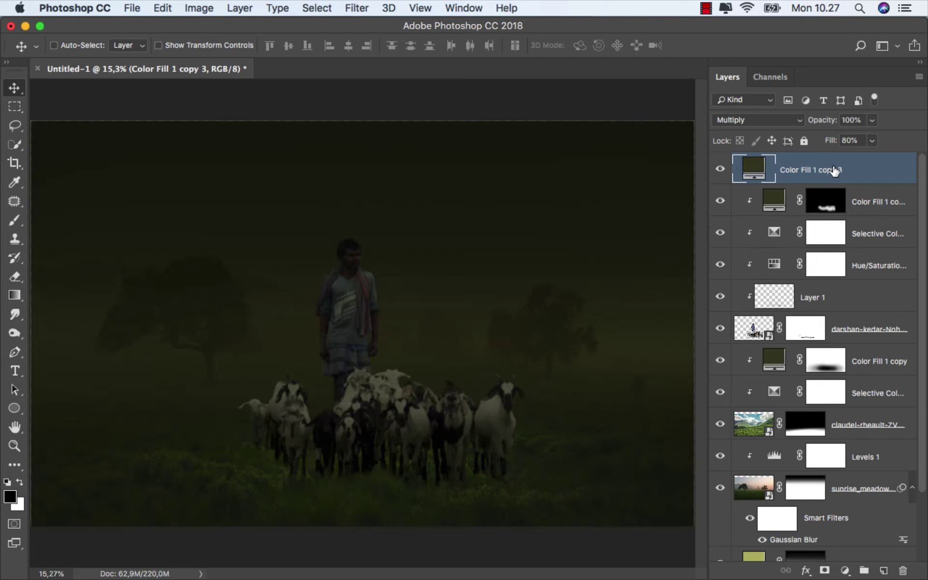
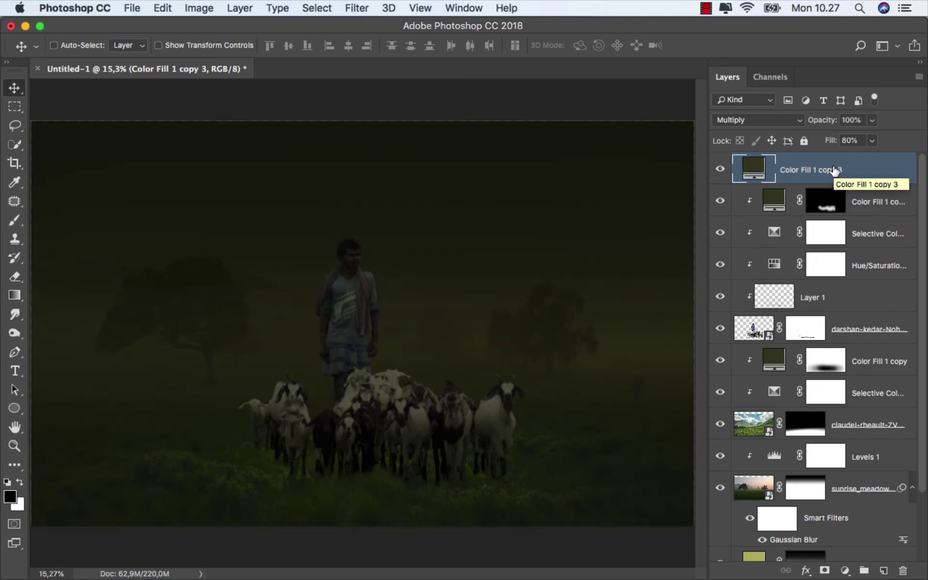
# Set the top dark green fill layer to 100% Fill and Color Dodge blend mode.
pyautogui.click(873, 140)
pyautogui.moveTo(874, 158); pyautogui.dragTo(918, 163)
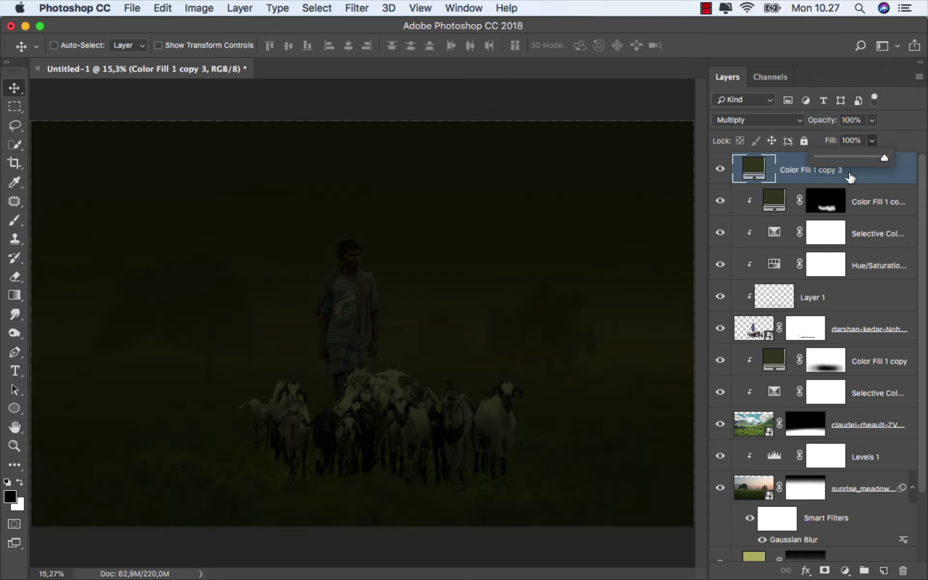
pyautogui.click(850, 178)
pyautogui.click(750, 120)
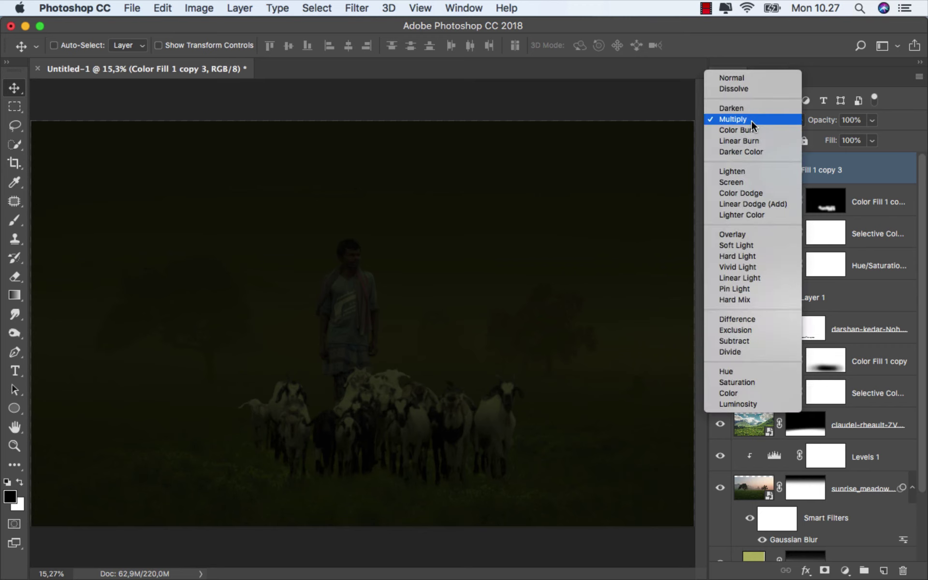
pyautogui.click(751, 121)
pyautogui.click(746, 120)
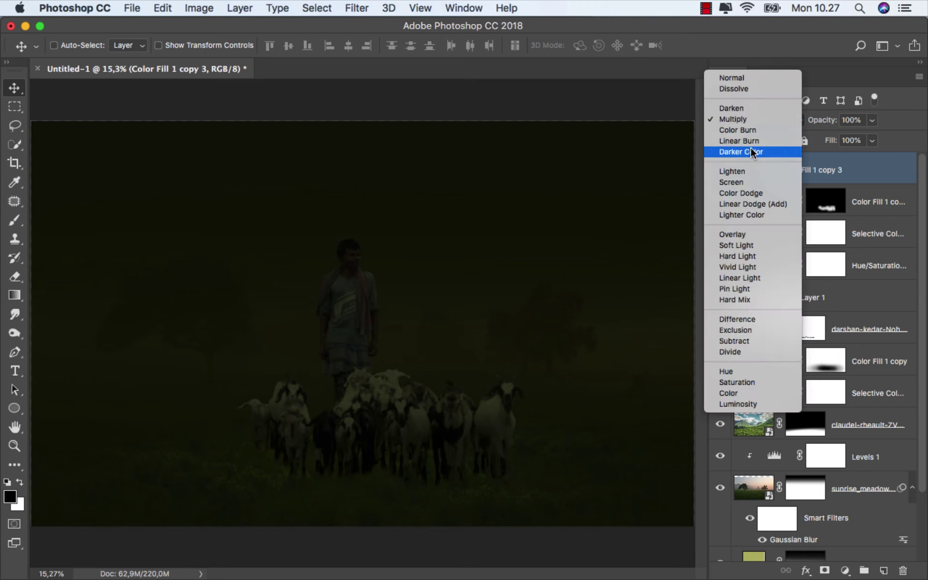
pyautogui.click(757, 193)
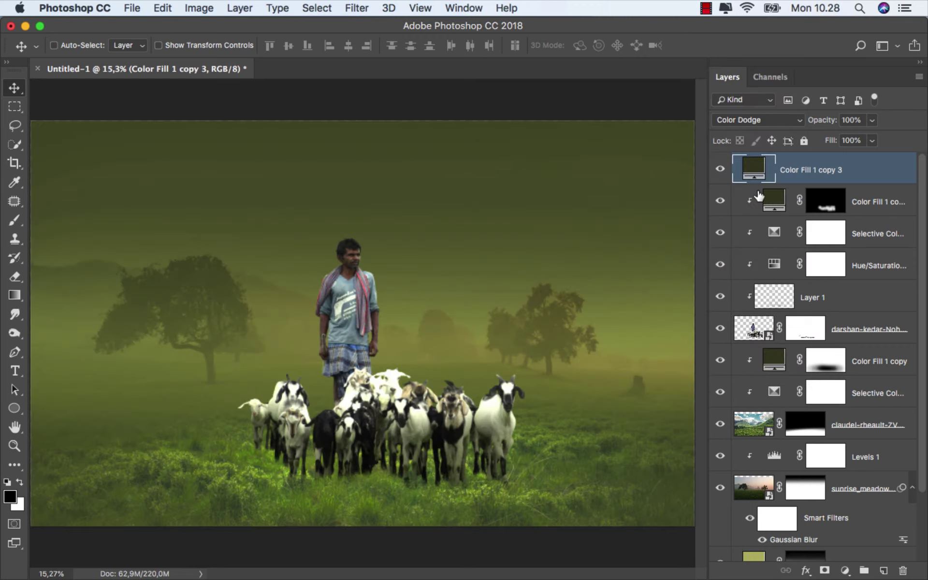
# Clip the Color Dodge fill to the layer below and add a white layer mask.
pyautogui.rightClick(845, 174)
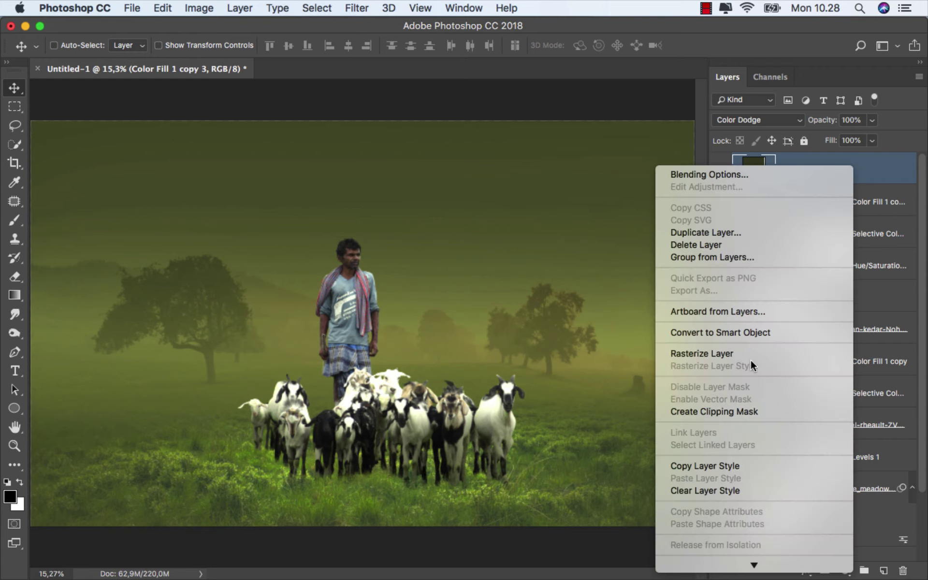
pyautogui.click(737, 410)
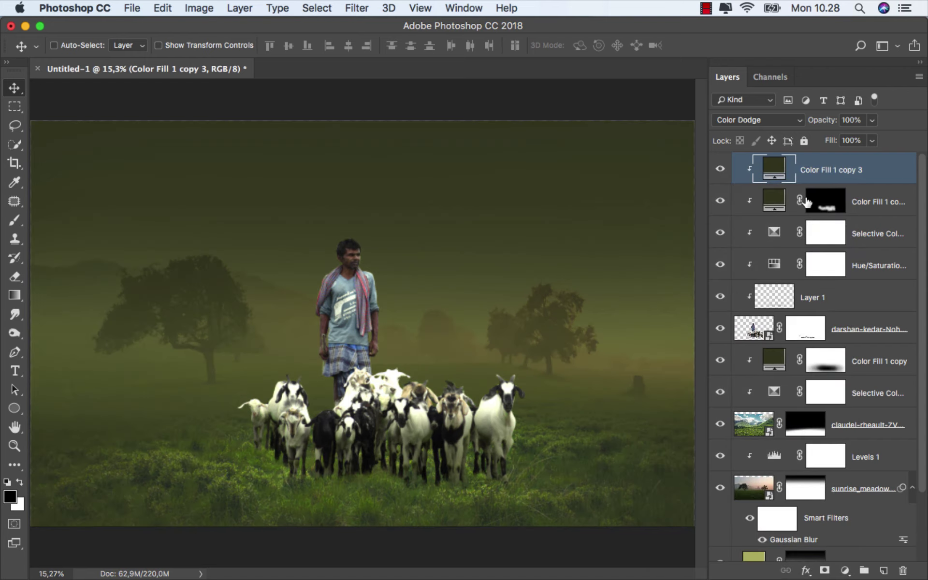
pyautogui.click(824, 570)
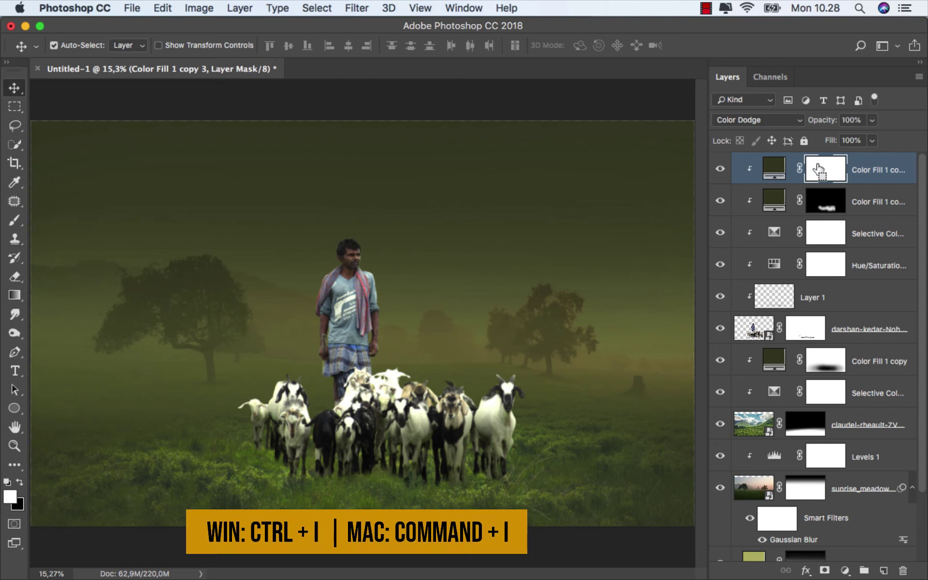
# Invert the fill's mask to black and size a small white brush.
pyautogui.press('super+i')
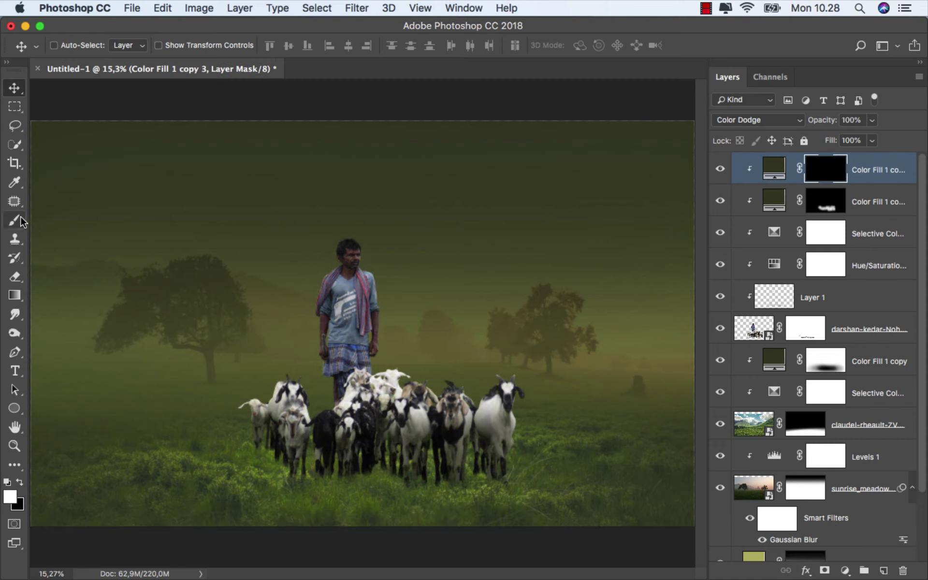
pyautogui.click(15, 219)
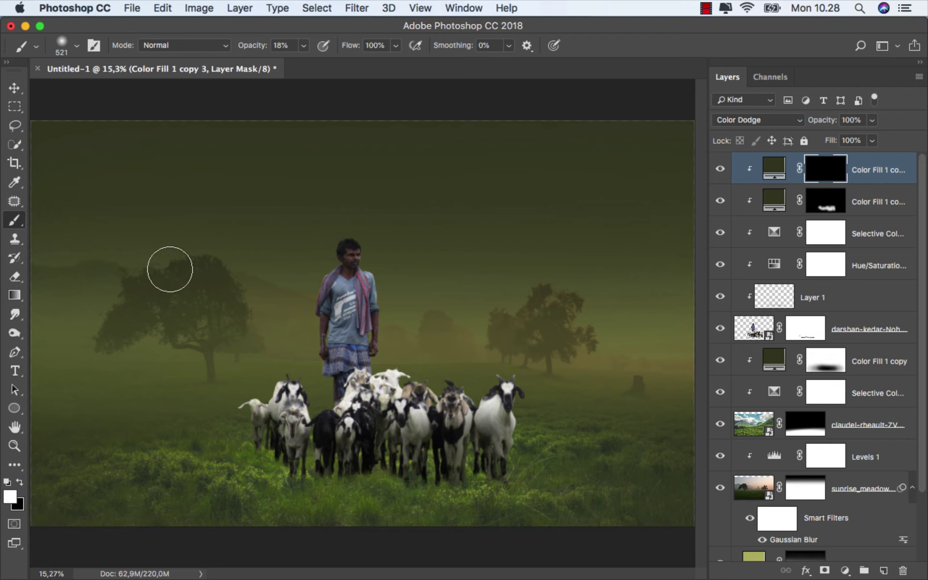
pyautogui.scroll(3, 357, 261)
pyautogui.scroll(4, 357, 259)
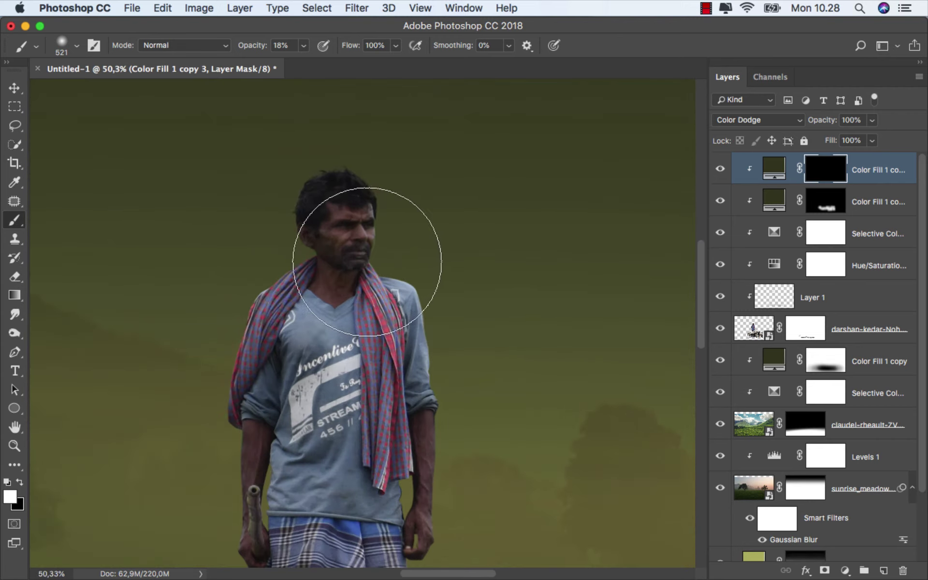
pyautogui.moveTo(359, 247)
pyautogui.mouseDown()
pyautogui.moveTo(338, 247)
pyautogui.moveTo(386, 218)
pyautogui.moveTo(399, 222)
pyautogui.mouseUp()
pyautogui.scroll(1, 359, 247)
pyautogui.scroll(-2, 358, 251)
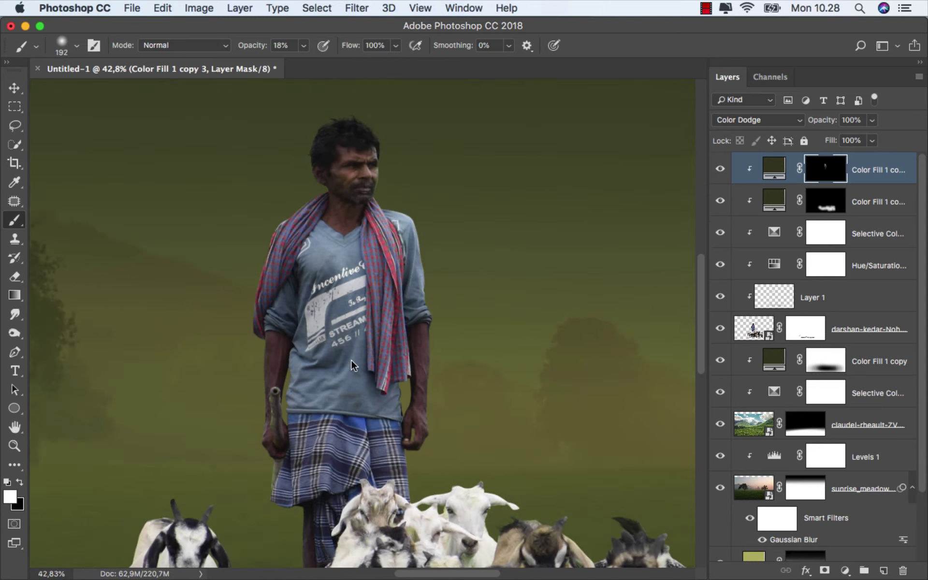
# Paint glow onto the man's shirt chest and along his edges.
pyautogui.moveTo(332, 263)
pyautogui.mouseDown()
pyautogui.moveTo(344, 323)
pyautogui.moveTo(322, 323)
pyautogui.mouseUp()
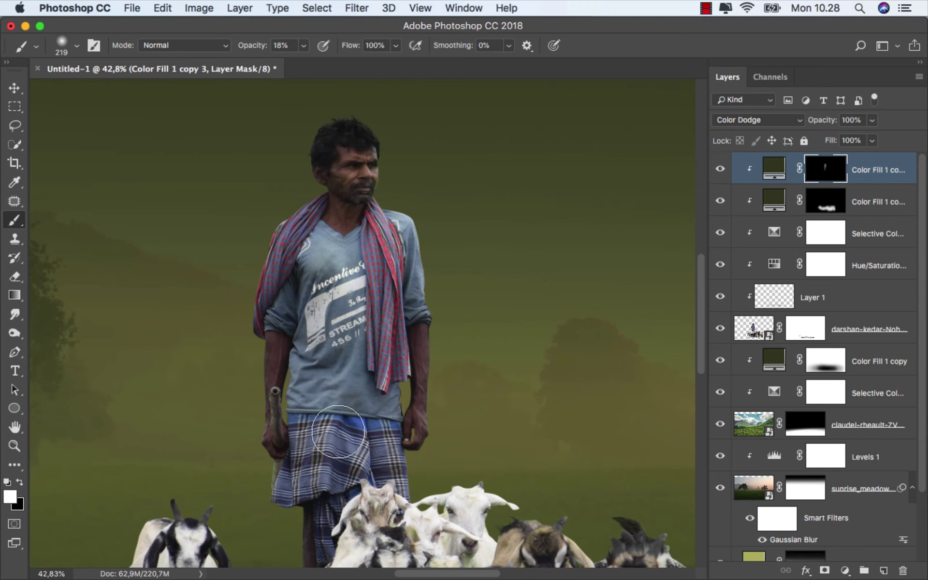
pyautogui.scroll(-3, 314, 357)
pyautogui.moveTo(292, 353); pyautogui.dragTo(280, 353)
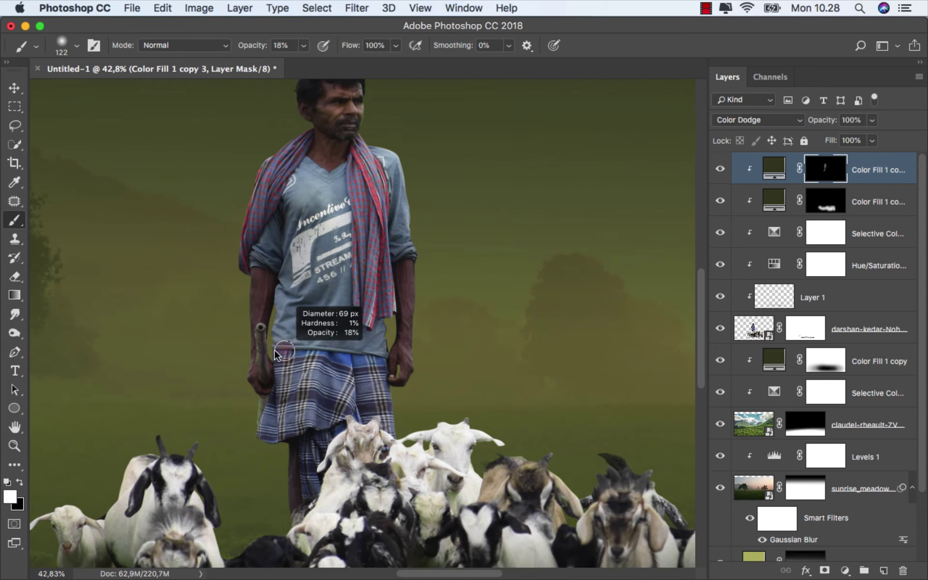
pyautogui.moveTo(410, 344); pyautogui.dragTo(401, 343)
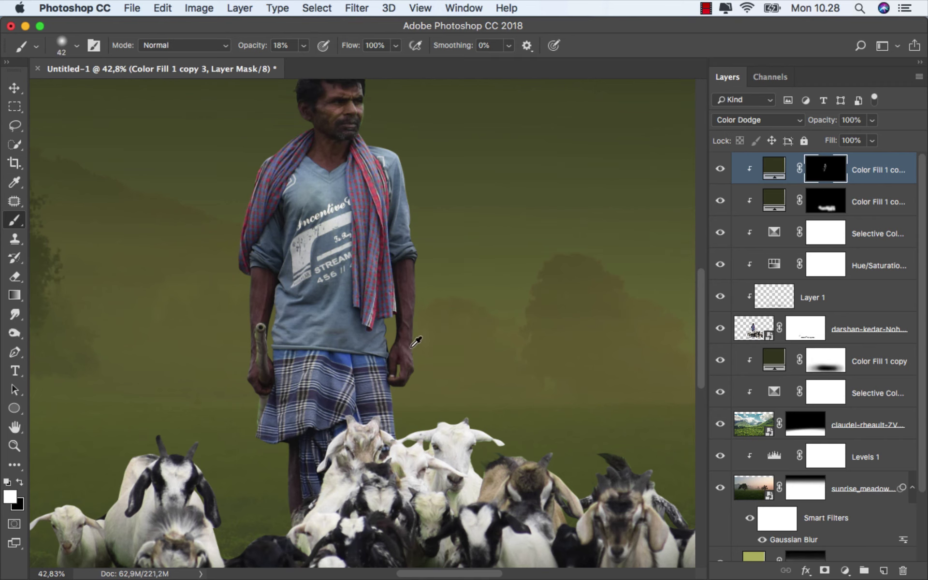
pyautogui.scroll(2, 411, 344)
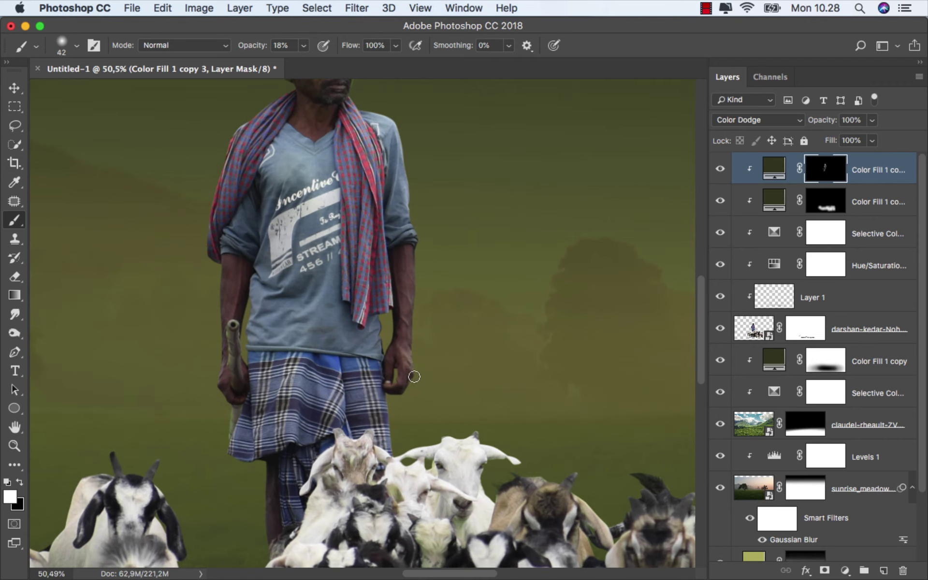
pyautogui.moveTo(367, 392); pyautogui.dragTo(390, 392)
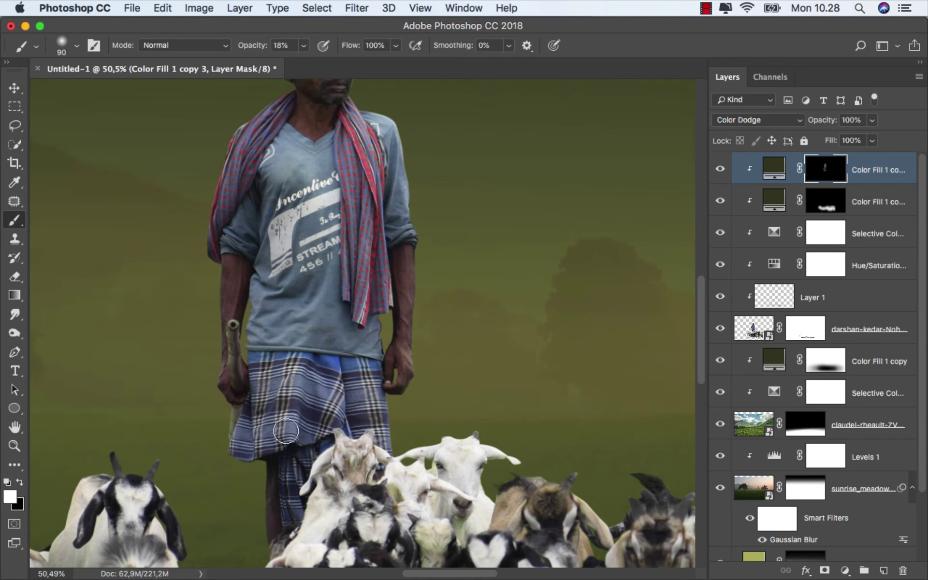
pyautogui.scroll(3, 300, 416)
pyautogui.moveTo(329, 327); pyautogui.dragTo(349, 326)
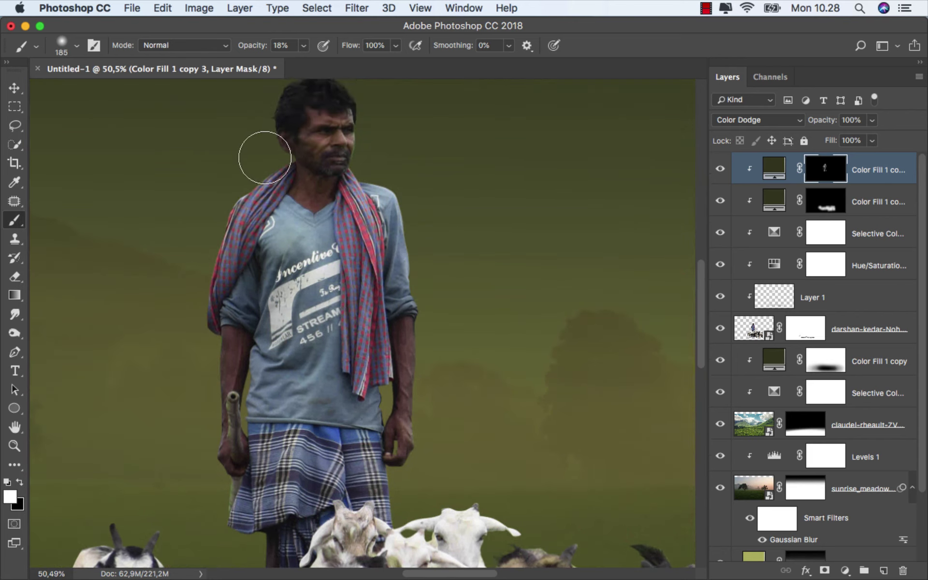
# Paint glow onto the goats, including the left-hand goats' heads.
pyautogui.scroll(-3, 338, 212)
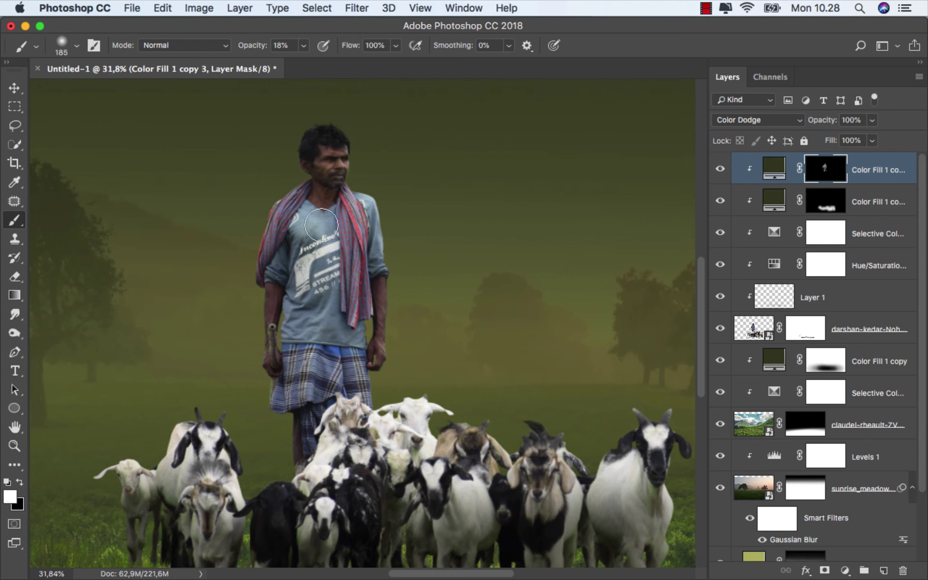
pyautogui.scroll(-5, 321, 225)
pyautogui.scroll(1, 540, 387)
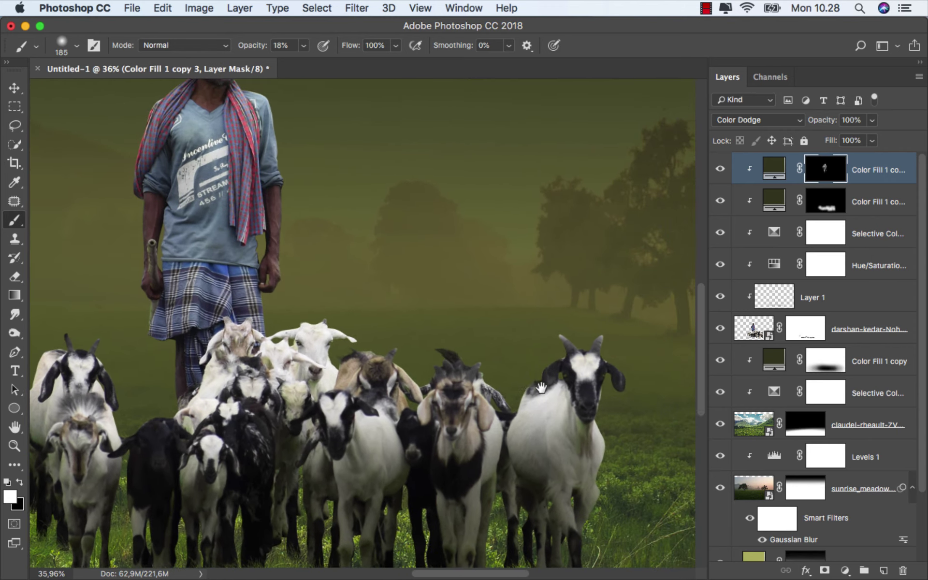
pyautogui.scroll(1, 540, 387)
pyautogui.press(']')
pyautogui.press(']')
pyautogui.press(']')
pyautogui.moveTo(588, 331)
pyautogui.mouseDown()
pyautogui.moveTo(624, 384)
pyautogui.moveTo(445, 410)
pyautogui.moveTo(377, 454)
pyautogui.mouseUp()
pyautogui.moveTo(332, 424); pyautogui.dragTo(437, 400)
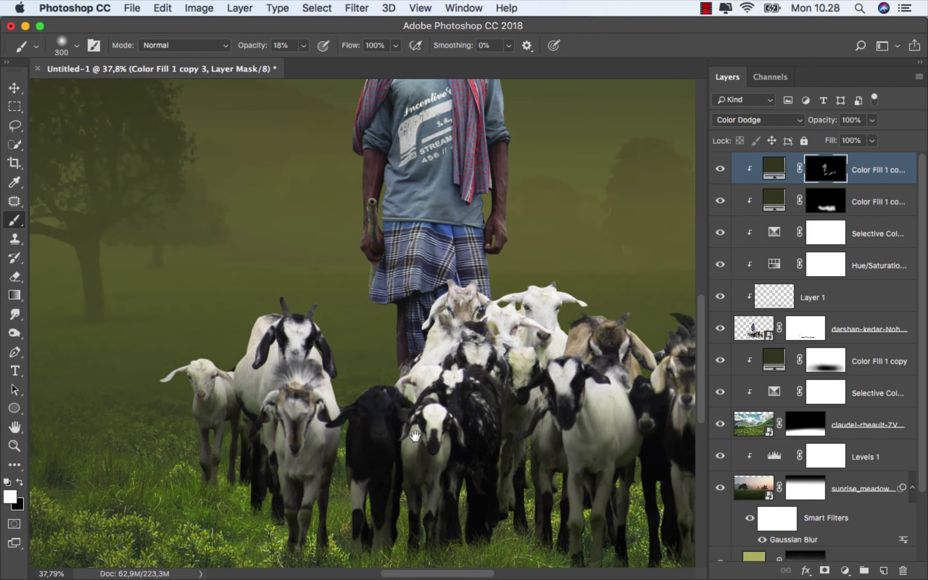
pyautogui.hscroll(-5, 291, 446)
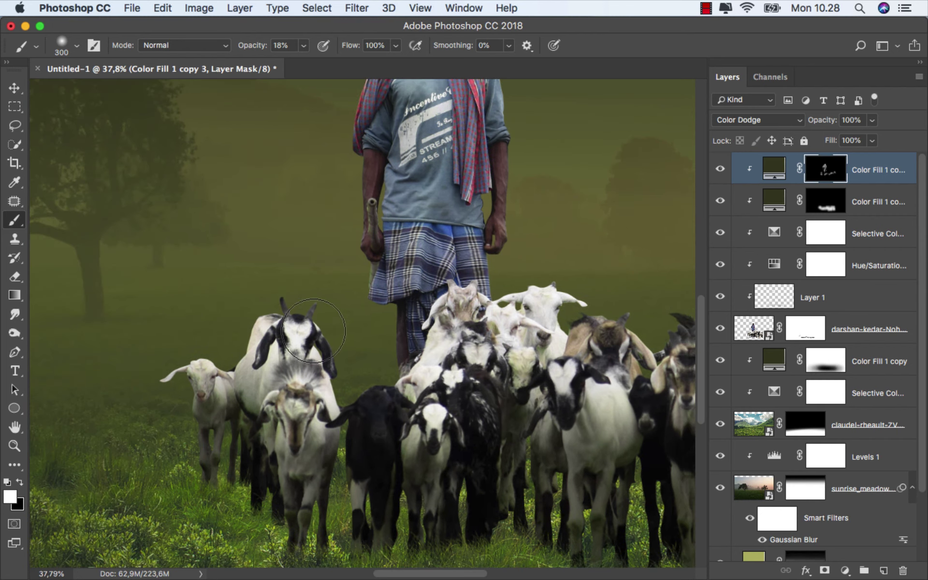
pyautogui.moveTo(282, 345); pyautogui.dragTo(205, 365)
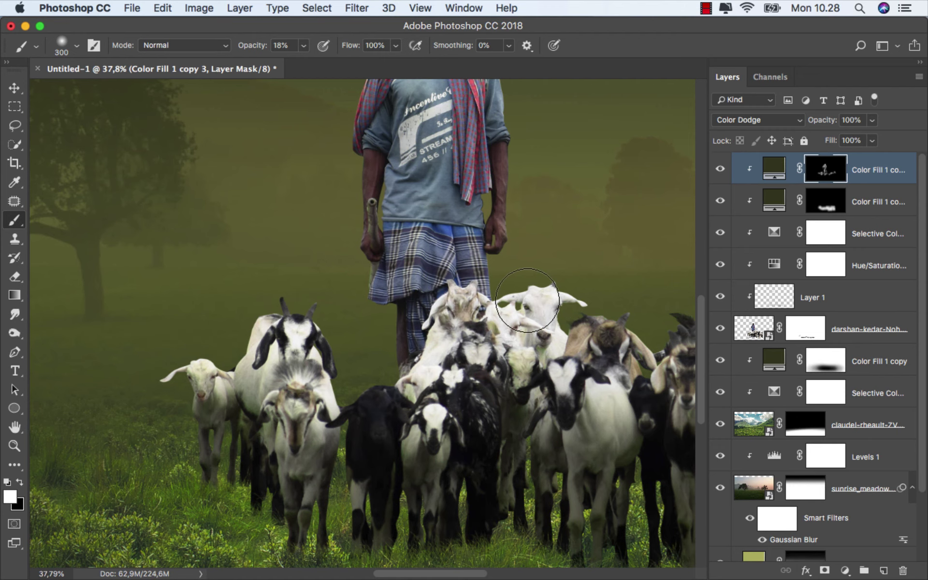
pyautogui.hscroll(5, 435, 338)
pyautogui.hscroll(1, 460, 402)
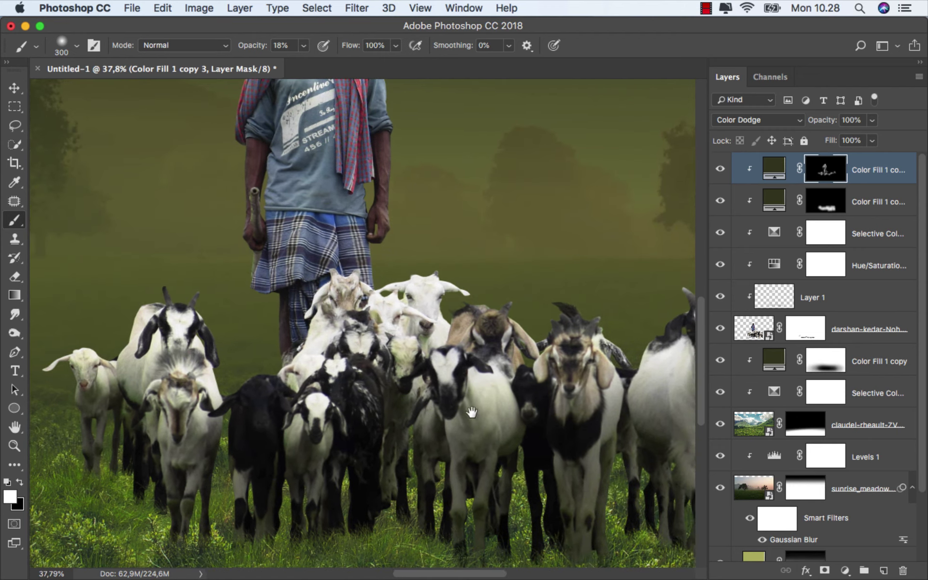
pyautogui.hscroll(4, 460, 401)
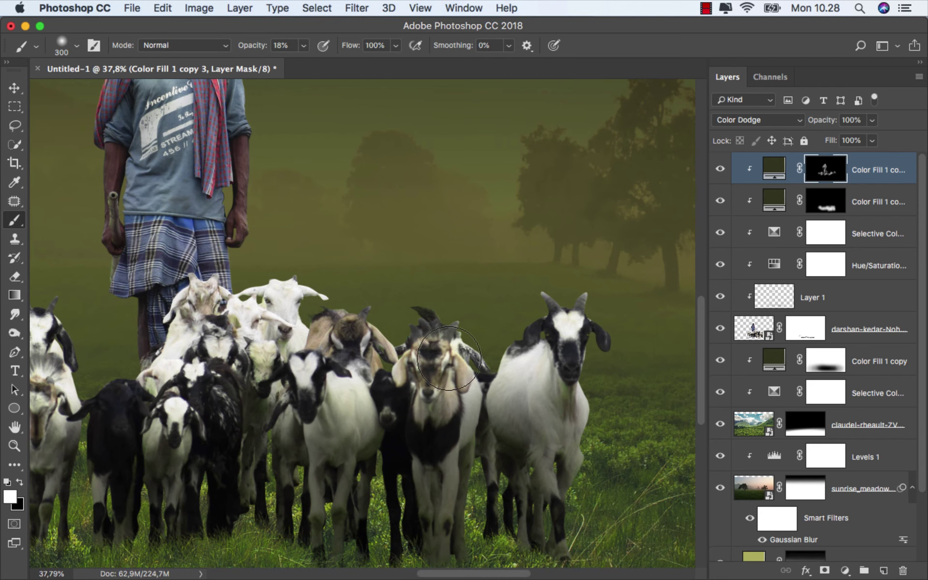
pyautogui.scroll(3, 449, 359)
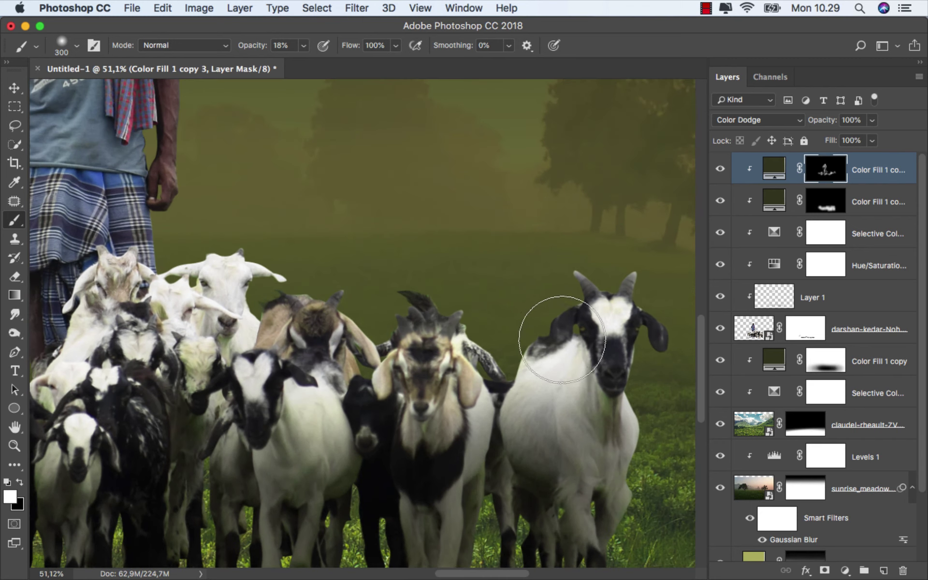
pyautogui.scroll(-3, 498, 332)
# Fit the image on screen and compare it with and without the glow.
pyautogui.press('super+0')
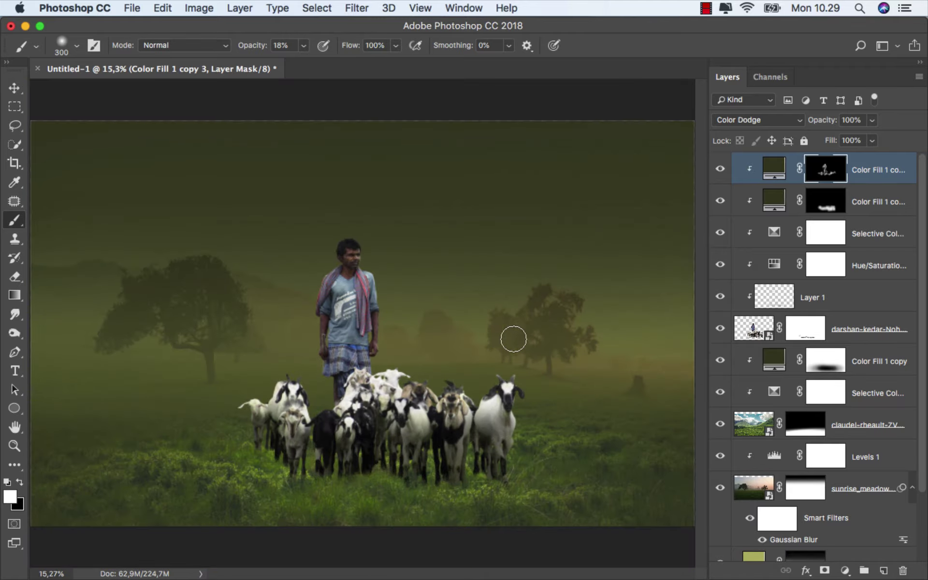
pyautogui.click(720, 169)
pyautogui.scroll(3, 384, 275)
pyautogui.scroll(2, 383, 275)
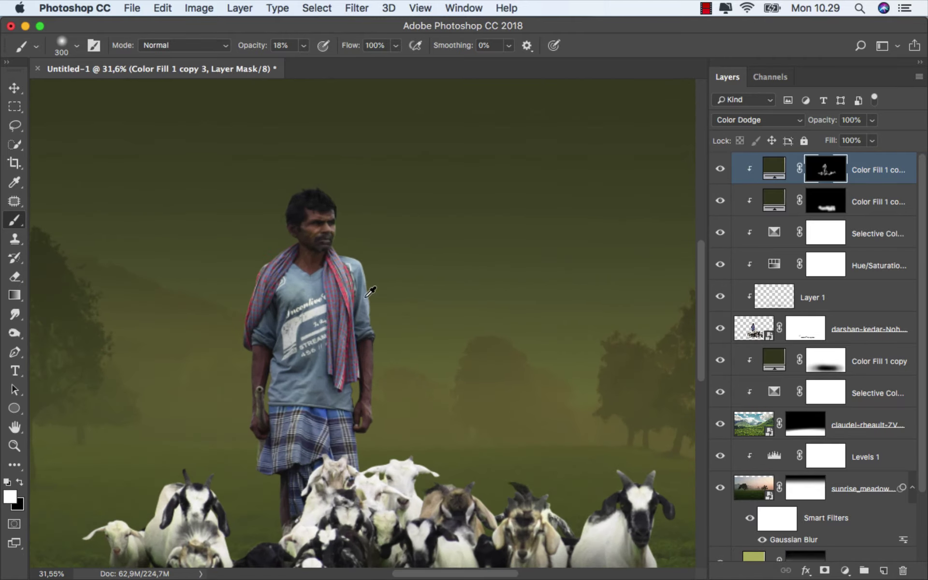
pyautogui.scroll(-1, 360, 314)
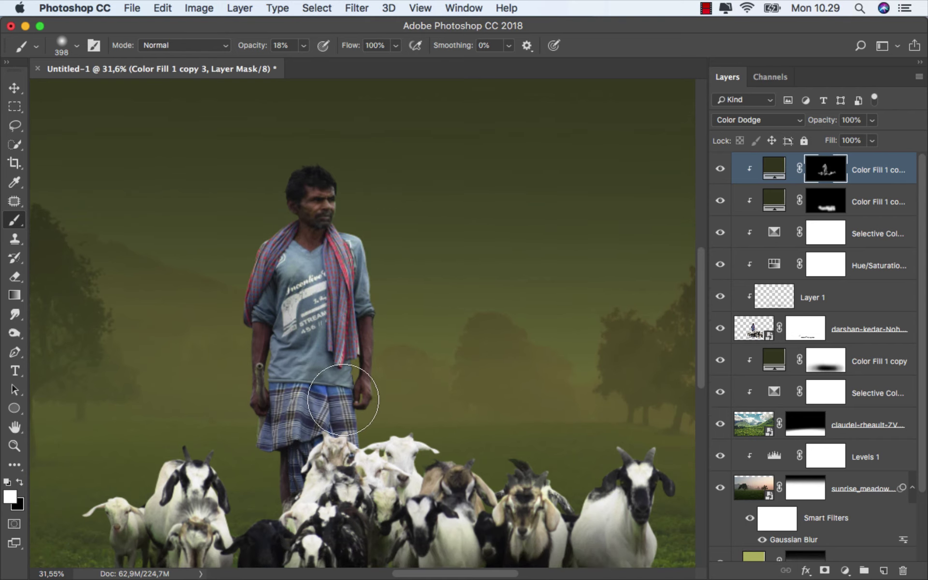
pyautogui.scroll(-2, 409, 345)
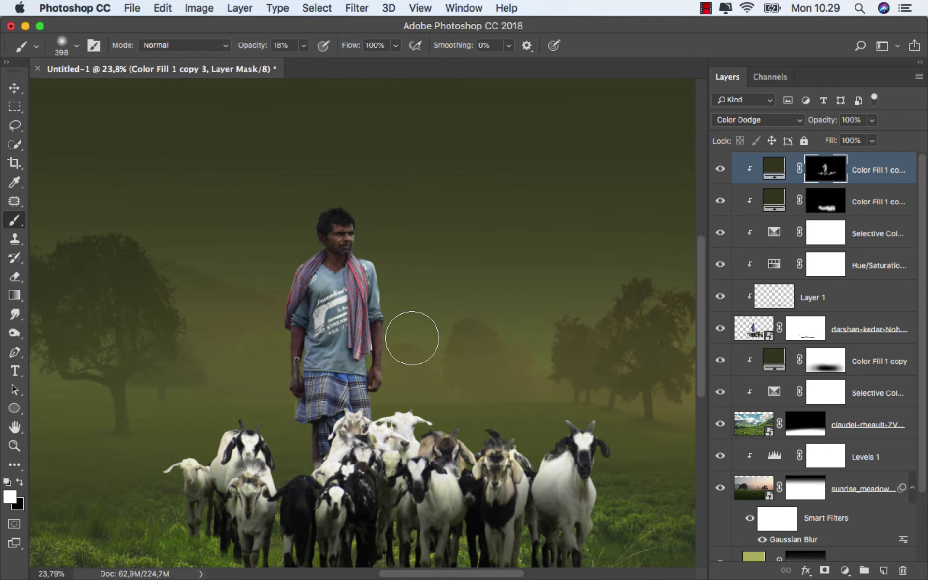
pyautogui.scroll(-3, 412, 338)
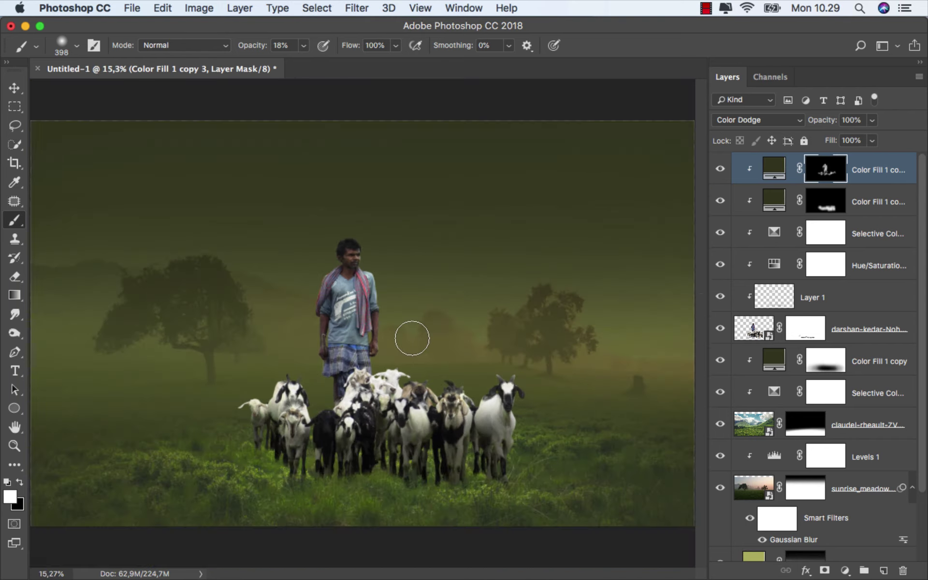
pyautogui.click(720, 172)
pyautogui.click(720, 172)
# Add a new layer named shadow above the Color Fill 1 copy layer.
pyautogui.hotkey('ctrl', '2')
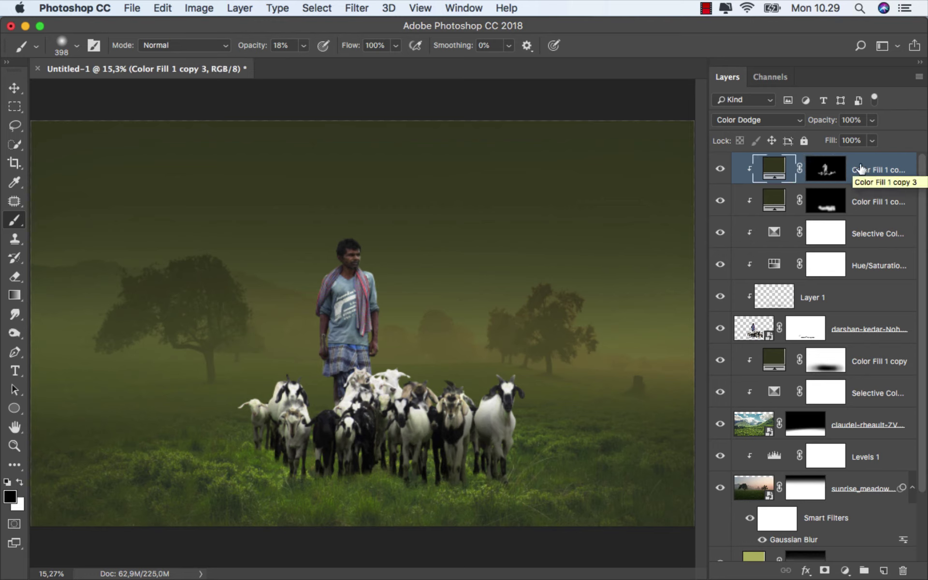
pyautogui.click(855, 359)
pyautogui.click(881, 571)
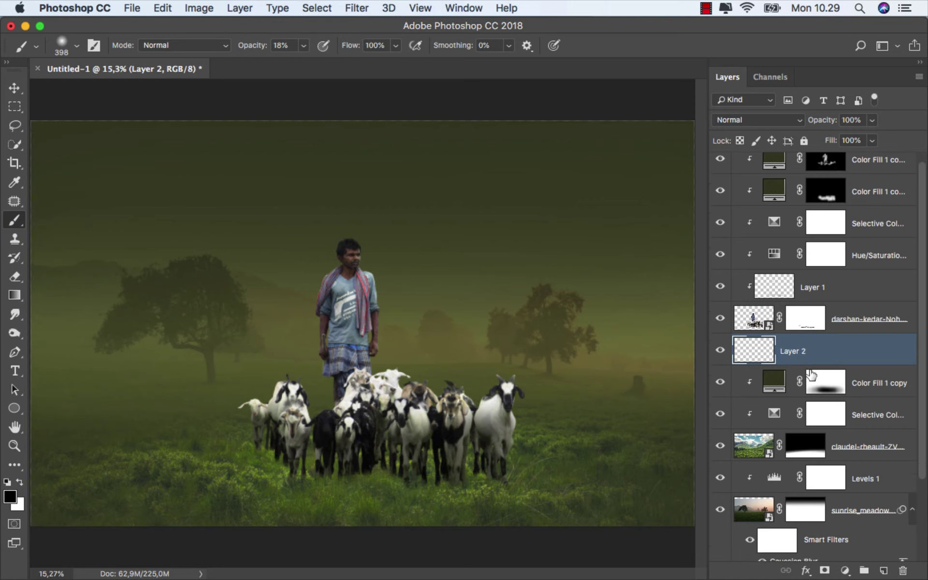
pyautogui.scroll(-1, 809, 367)
pyautogui.write('shadow')
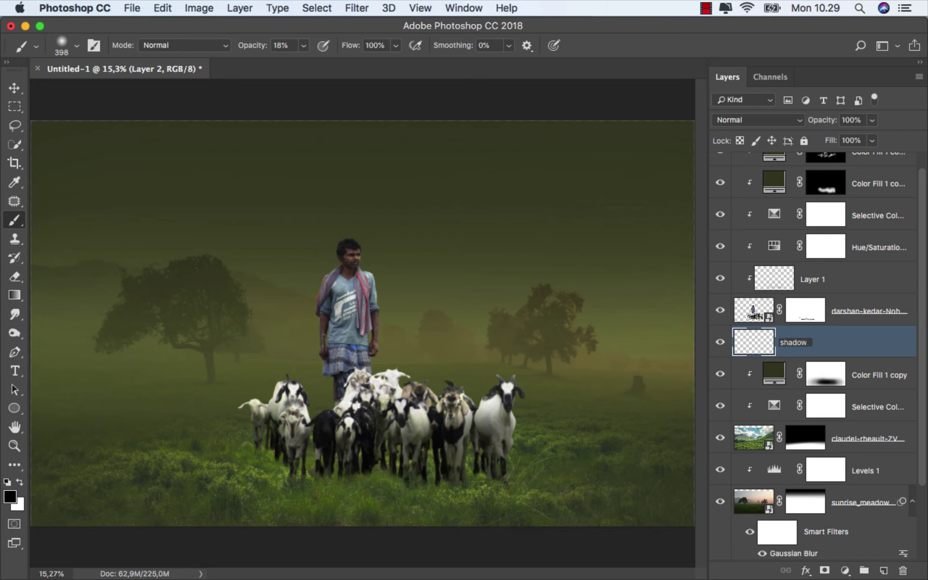
pyautogui.press('Return')
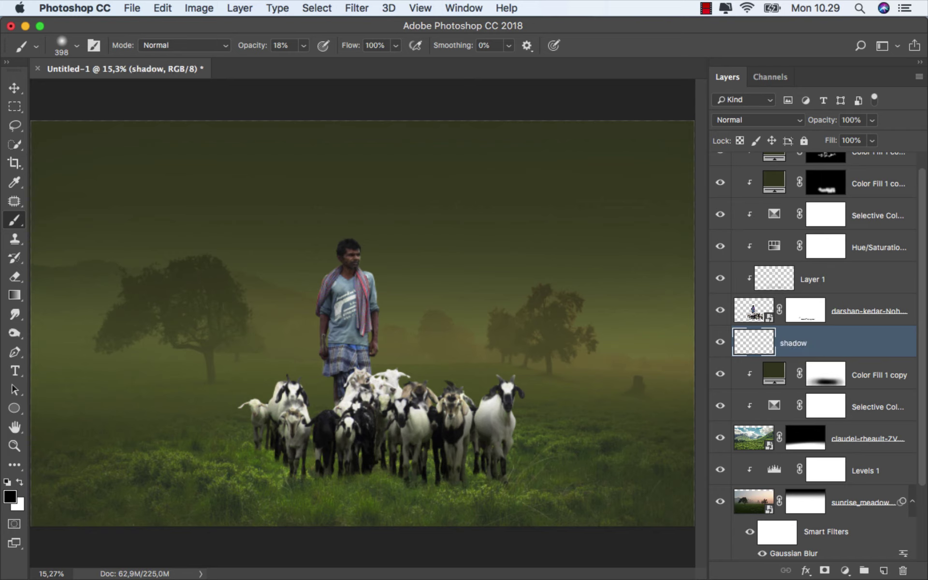
# Set up a soft brush at a slightly larger size for shadow painting.
pyautogui.rightClick(404, 304)
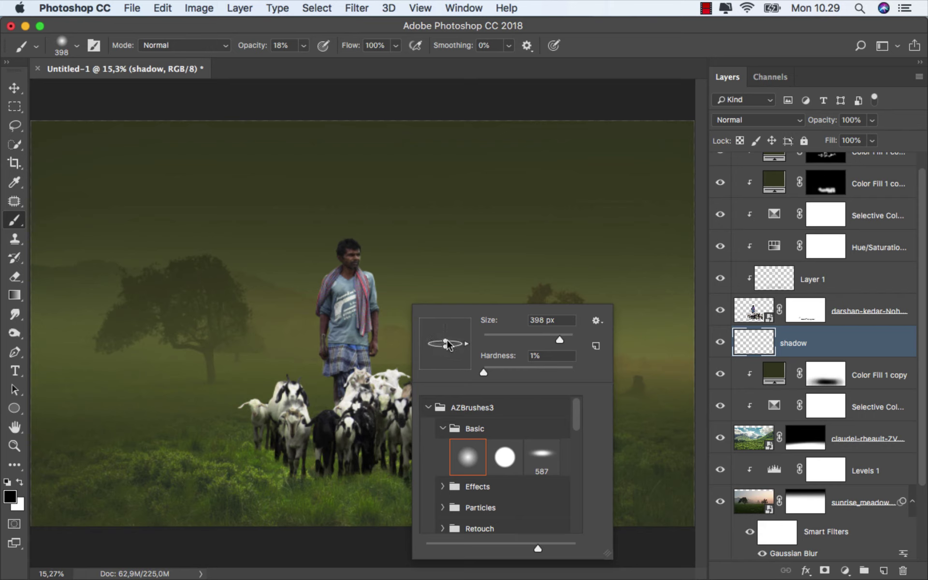
pyautogui.click(541, 73)
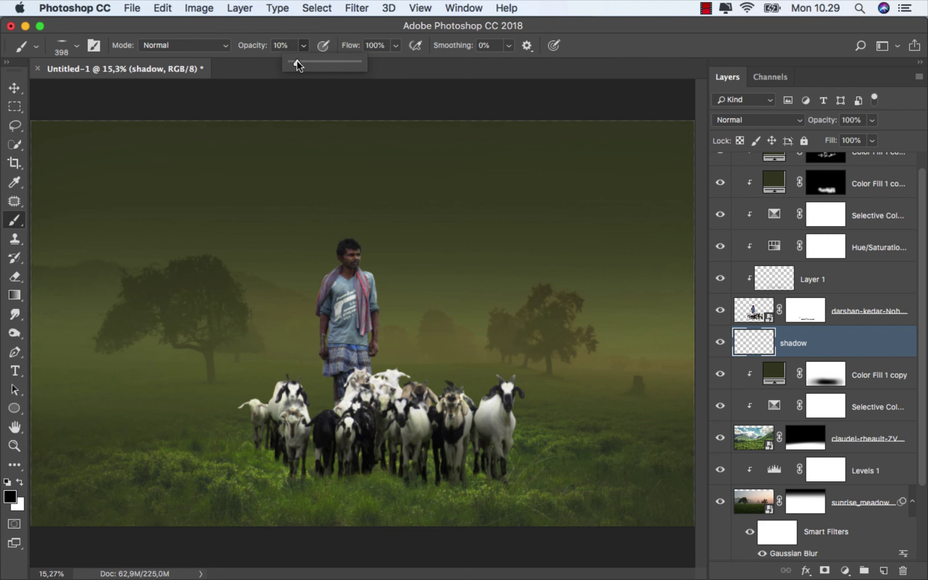
pyautogui.scroll(2, 322, 360)
pyautogui.scroll(2, 310, 362)
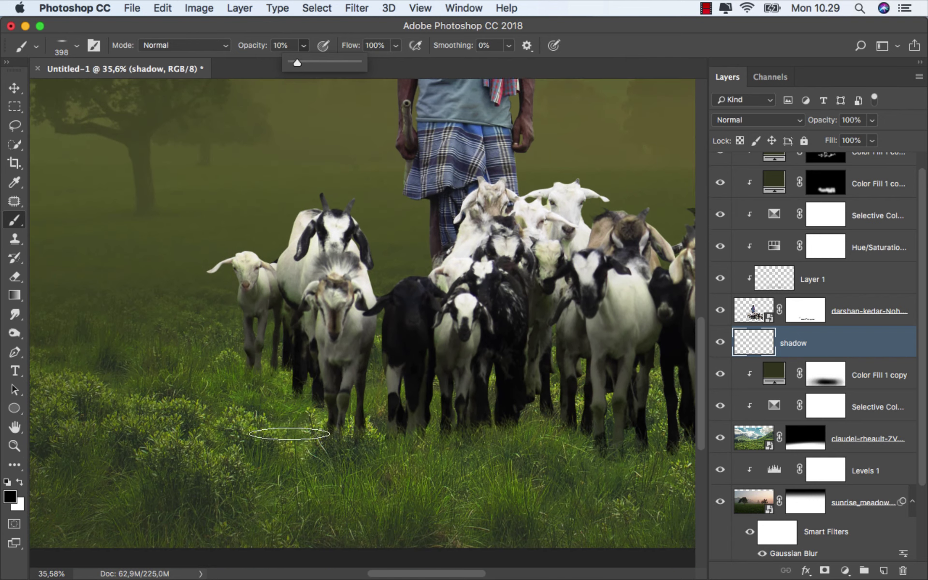
pyautogui.scroll(2, 290, 367)
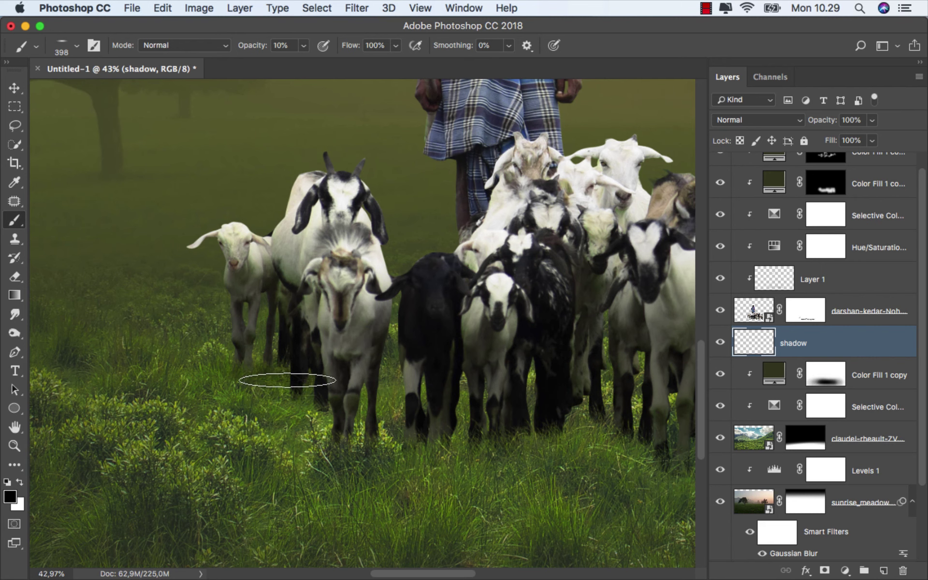
pyautogui.hscroll(3, 334, 403)
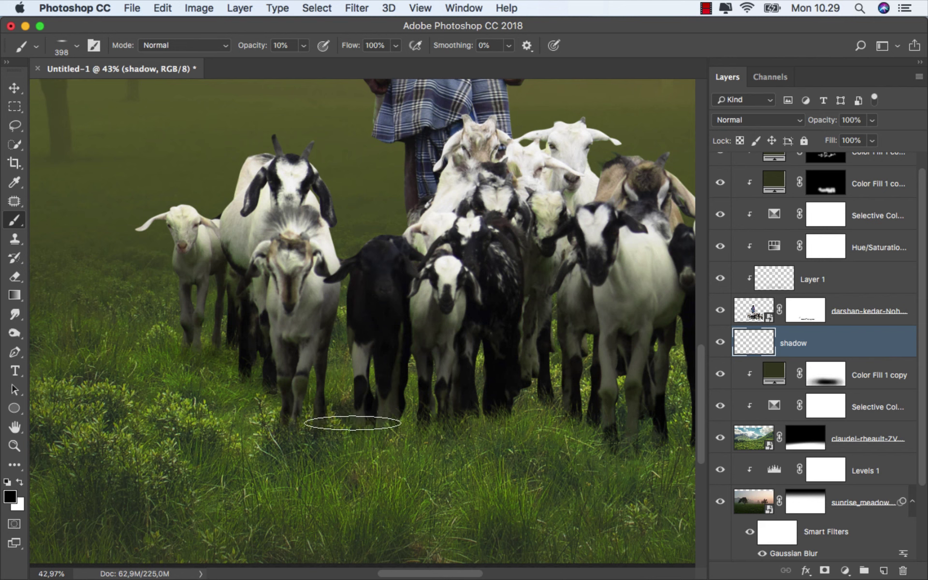
pyautogui.moveTo(326, 411)
pyautogui.mouseDown()
pyautogui.moveTo(329, 435)
pyautogui.moveTo(445, 450)
pyautogui.moveTo(428, 453)
pyautogui.moveTo(458, 419)
pyautogui.moveTo(321, 414)
pyautogui.moveTo(290, 390)
pyautogui.moveTo(306, 379)
pyautogui.moveTo(347, 409)
pyautogui.moveTo(269, 362)
pyautogui.moveTo(262, 321)
pyautogui.moveTo(383, 417)
pyautogui.mouseUp()
pyautogui.hscroll(5, 382, 416)
pyautogui.scroll(-2, 383, 417)
pyautogui.scroll(-1, 368, 358)
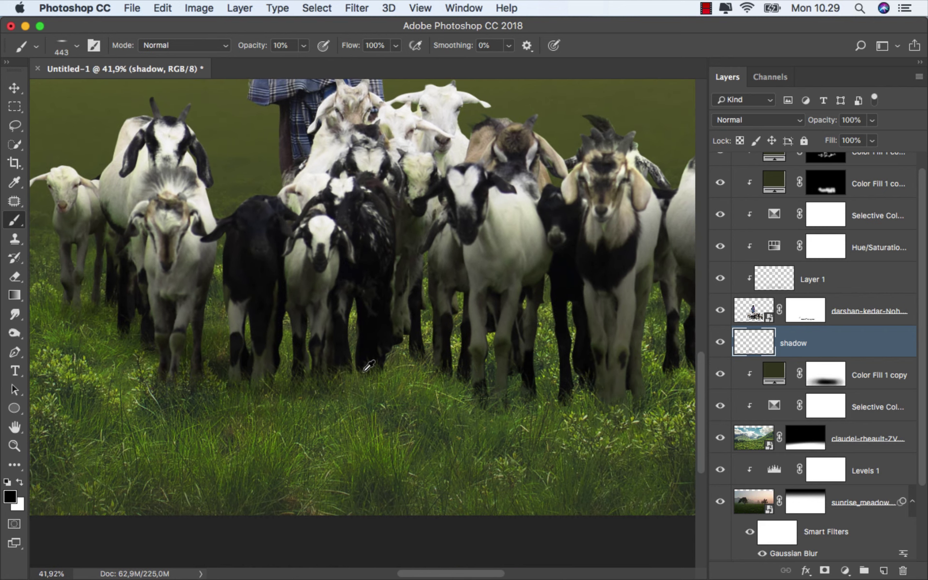
# Paint faint black shadow beneath the goats' legs and feet.
pyautogui.moveTo(407, 338)
pyautogui.mouseDown()
pyautogui.moveTo(342, 369)
pyautogui.moveTo(321, 396)
pyautogui.moveTo(338, 385)
pyautogui.moveTo(430, 377)
pyautogui.moveTo(489, 423)
pyautogui.moveTo(436, 377)
pyautogui.moveTo(550, 395)
pyautogui.mouseUp()
pyautogui.scroll(-2, 549, 396)
pyautogui.scroll(-3, 484, 386)
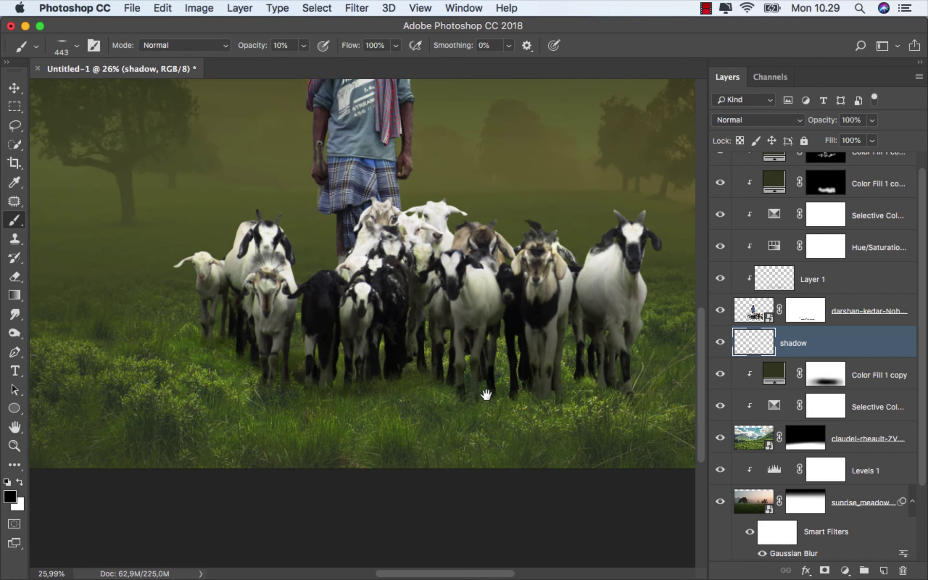
pyautogui.hscroll(2, 485, 385)
pyautogui.moveTo(228, 363)
pyautogui.mouseDown()
pyautogui.moveTo(270, 375)
pyautogui.moveTo(341, 347)
pyautogui.moveTo(378, 351)
pyautogui.mouseUp()
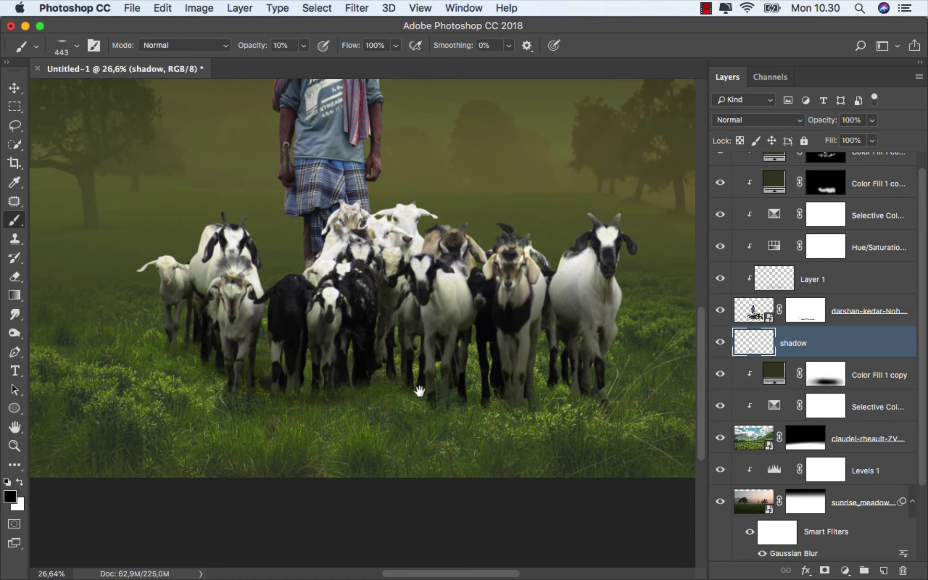
pyautogui.scroll(1, 414, 387)
pyautogui.hscroll(2, 414, 387)
pyautogui.moveTo(515, 382)
pyautogui.mouseDown()
pyautogui.moveTo(524, 365)
pyautogui.moveTo(559, 401)
pyautogui.mouseUp()
pyautogui.scroll(2, 515, 390)
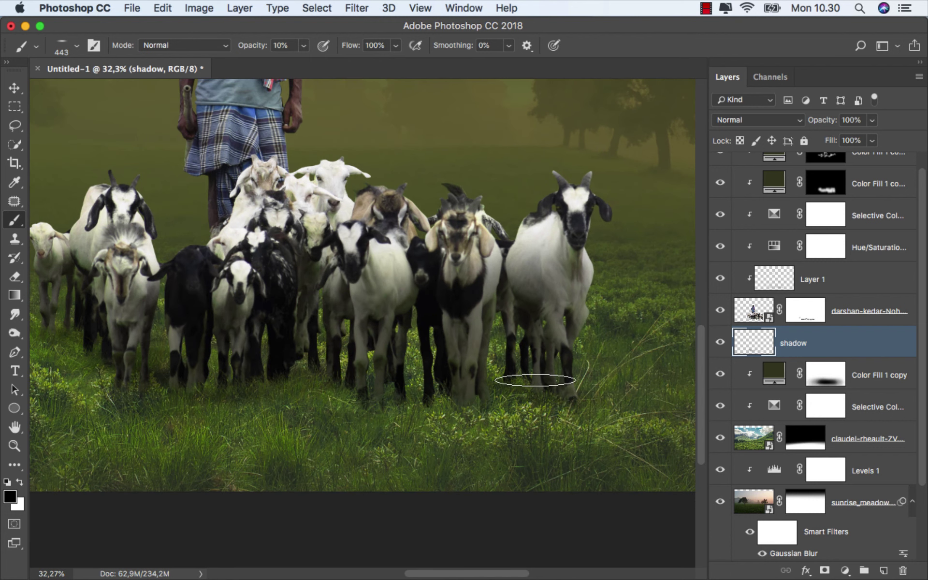
pyautogui.moveTo(483, 403)
pyautogui.mouseDown()
pyautogui.moveTo(430, 389)
pyautogui.moveTo(400, 367)
pyautogui.moveTo(451, 424)
pyautogui.moveTo(398, 405)
pyautogui.moveTo(452, 402)
pyautogui.moveTo(342, 385)
pyautogui.moveTo(303, 369)
pyautogui.moveTo(393, 352)
pyautogui.moveTo(395, 377)
pyautogui.moveTo(307, 365)
pyautogui.moveTo(300, 400)
pyautogui.moveTo(252, 385)
pyautogui.moveTo(257, 359)
pyautogui.moveTo(223, 348)
pyautogui.moveTo(338, 346)
pyautogui.moveTo(481, 388)
pyautogui.moveTo(503, 368)
pyautogui.moveTo(480, 353)
pyautogui.moveTo(421, 352)
pyautogui.moveTo(467, 358)
pyautogui.moveTo(435, 393)
pyautogui.moveTo(338, 372)
pyautogui.moveTo(497, 425)
pyautogui.moveTo(372, 410)
pyautogui.moveTo(306, 383)
pyautogui.moveTo(549, 398)
pyautogui.moveTo(310, 370)
pyautogui.mouseUp()
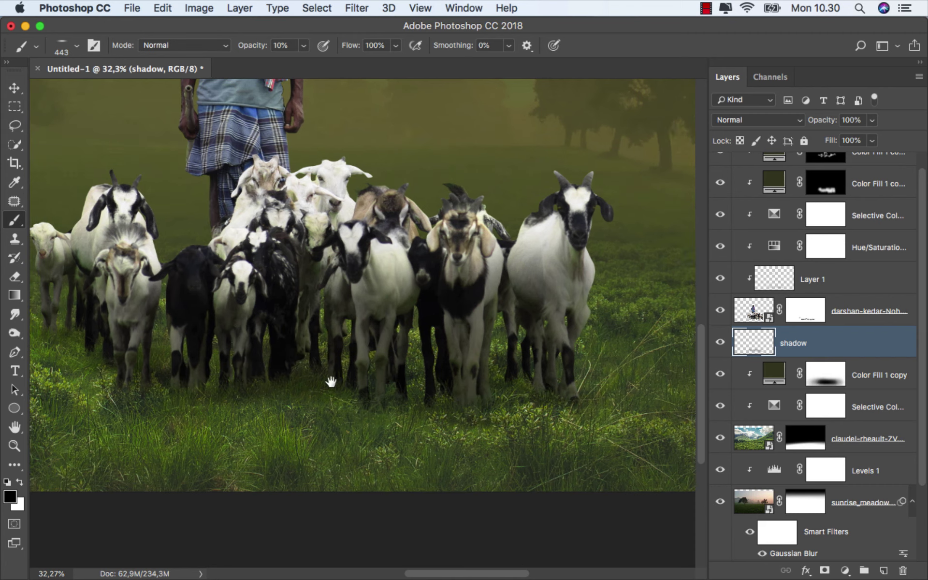
pyautogui.hscroll(-5, 332, 384)
pyautogui.scroll(-2, 296, 370)
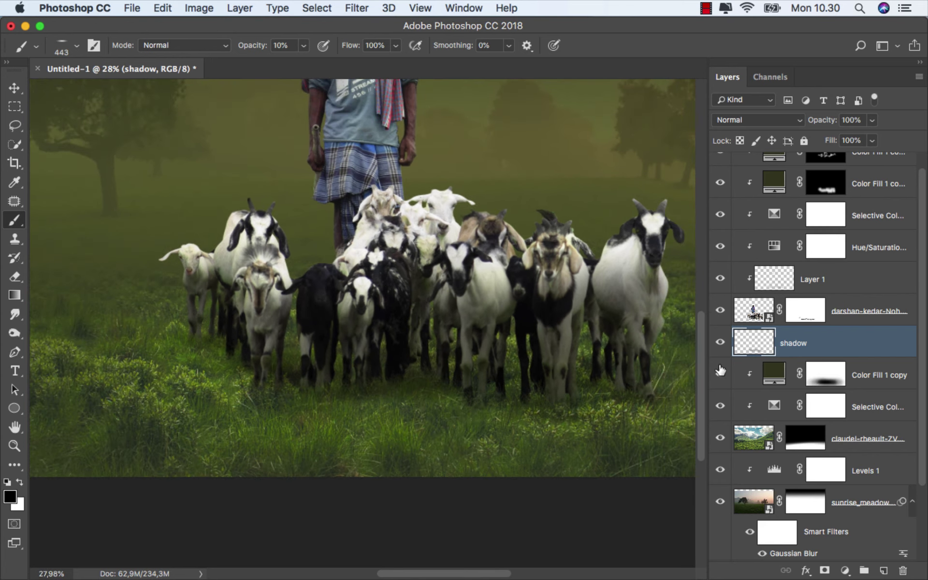
# Compare the composite with and without the shadow layer at full view.
pyautogui.click(719, 343)
pyautogui.press('super+0')
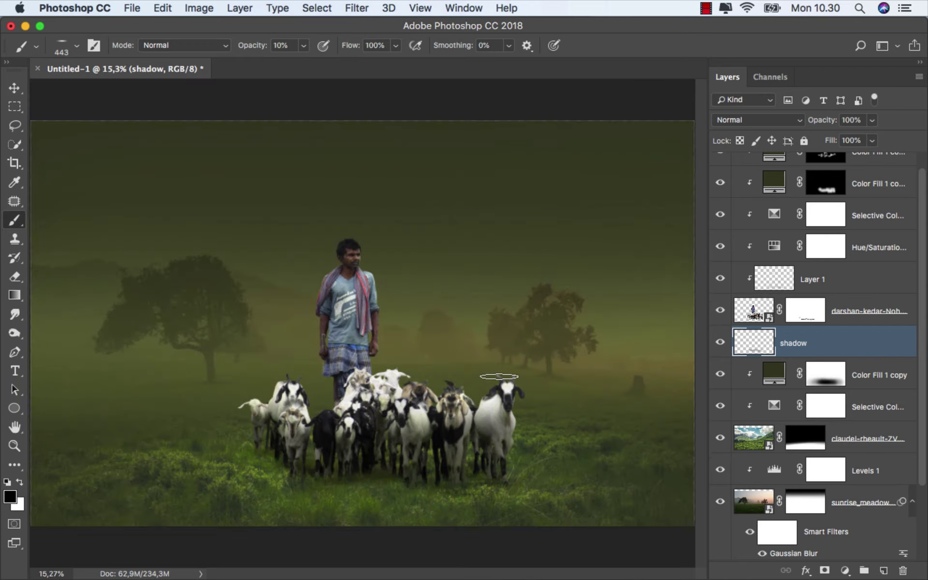
pyautogui.press('v')
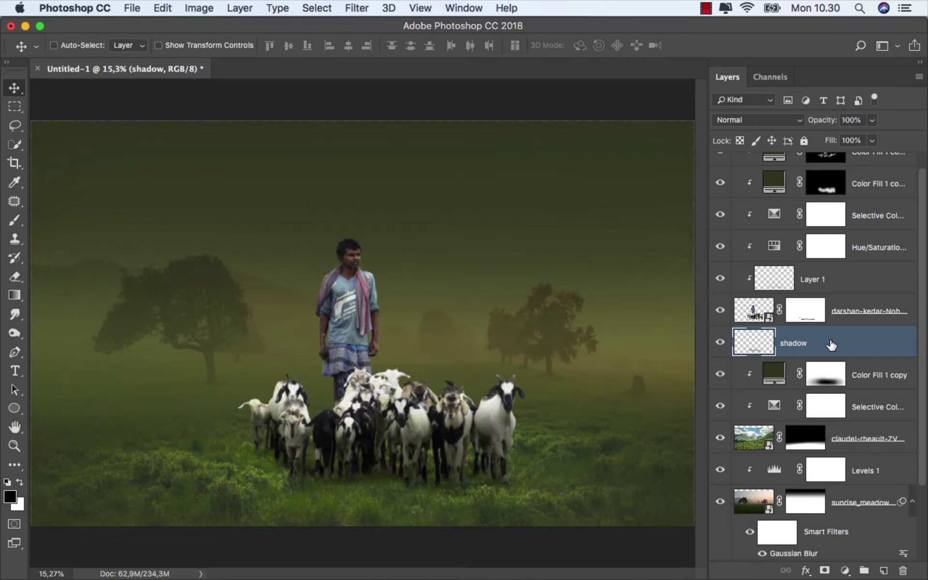
pyautogui.click(846, 313)
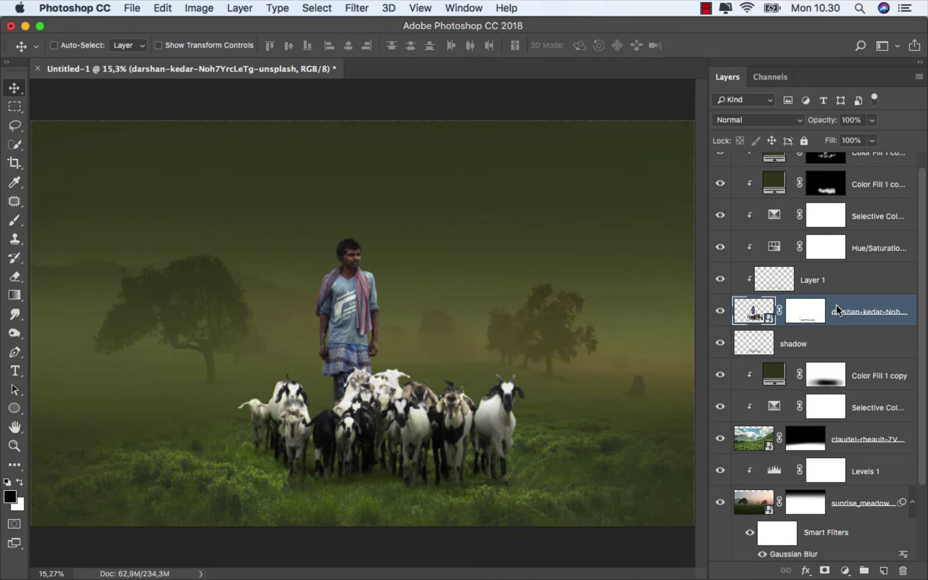
# Enable a Screen-mode Inner Shadow in the herder-and-goats layer's Blending Options.
pyautogui.rightClick(836, 309)
pyautogui.click(804, 307)
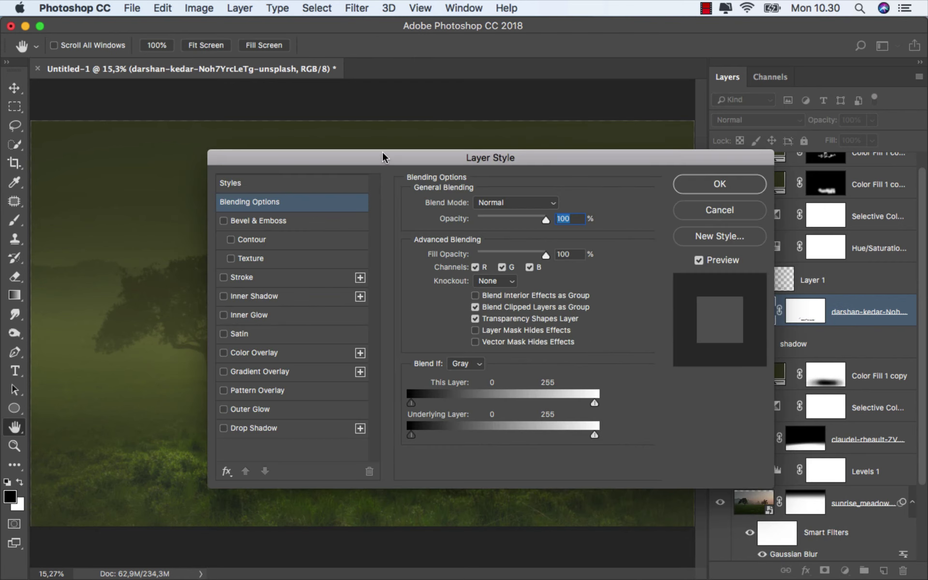
pyautogui.moveTo(384, 157); pyautogui.dragTo(703, 167)
pyautogui.click(562, 309)
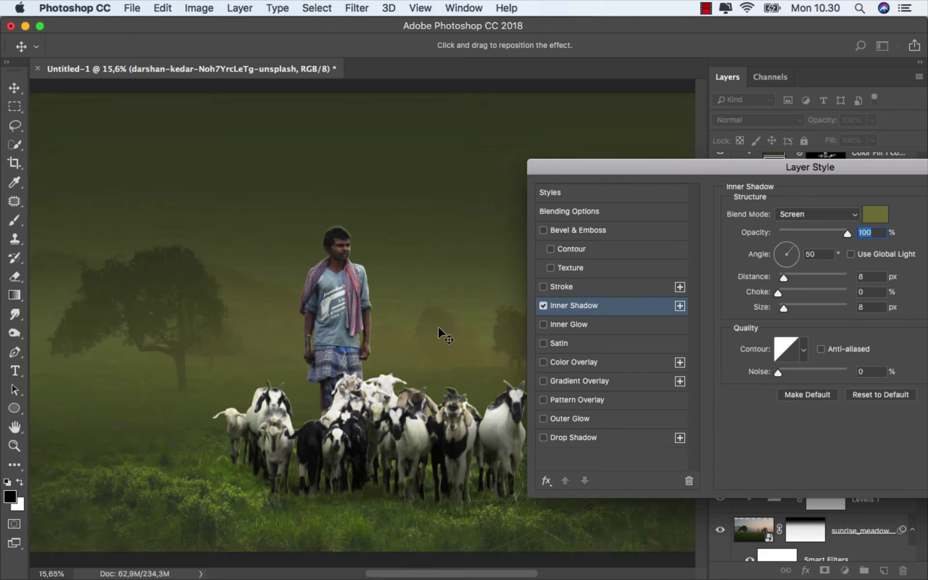
pyautogui.scroll(5, 441, 332)
# Sample an olive colour from the canvas for the Inner Shadow and apply it.
pyautogui.click(875, 214)
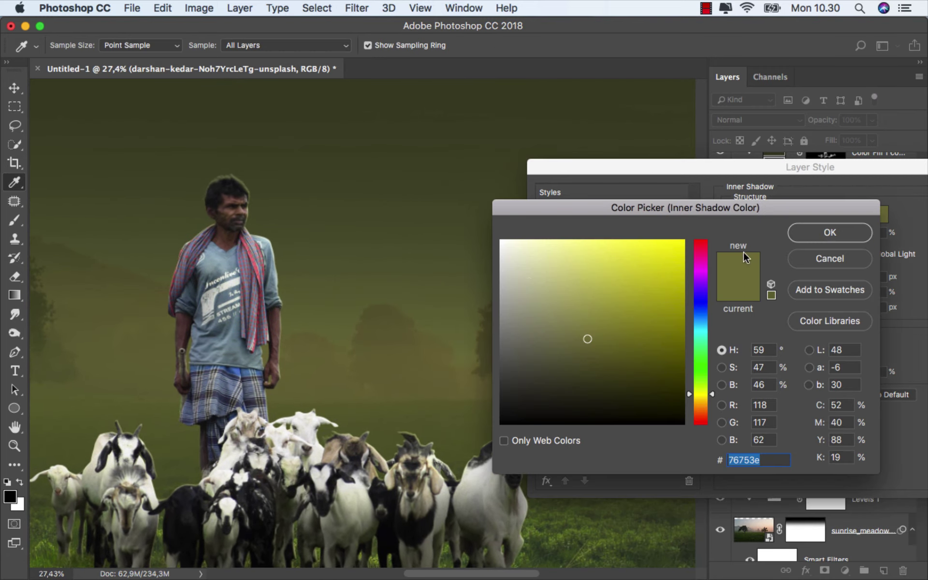
pyautogui.click(449, 305)
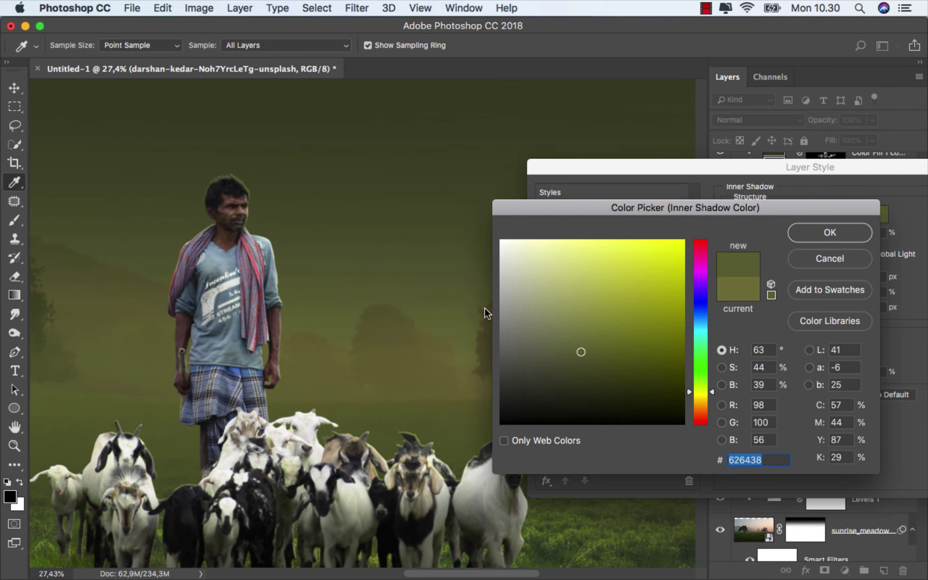
pyautogui.click(830, 234)
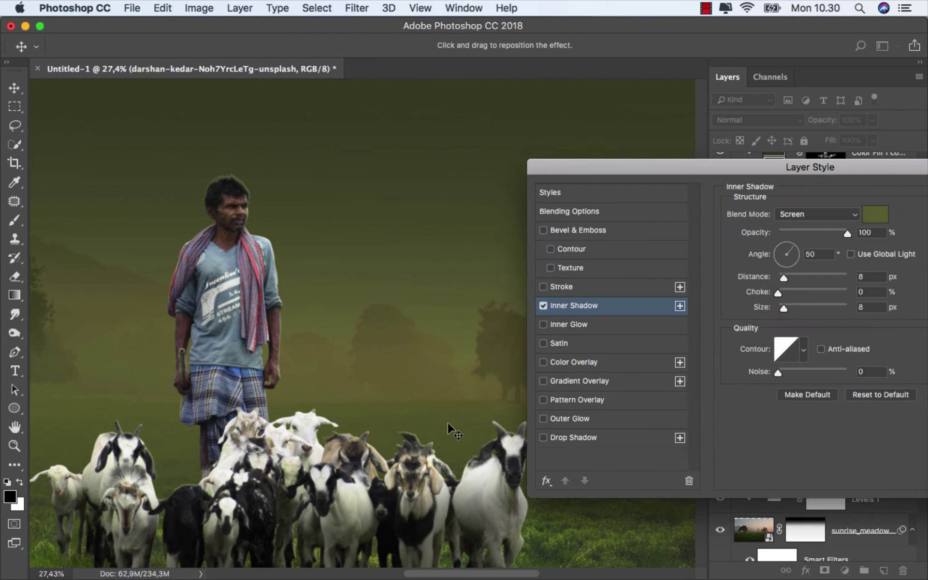
pyautogui.scroll(2, 447, 422)
pyautogui.scroll(2, 363, 396)
pyautogui.scroll(2, 303, 331)
pyautogui.scroll(2, 376, 425)
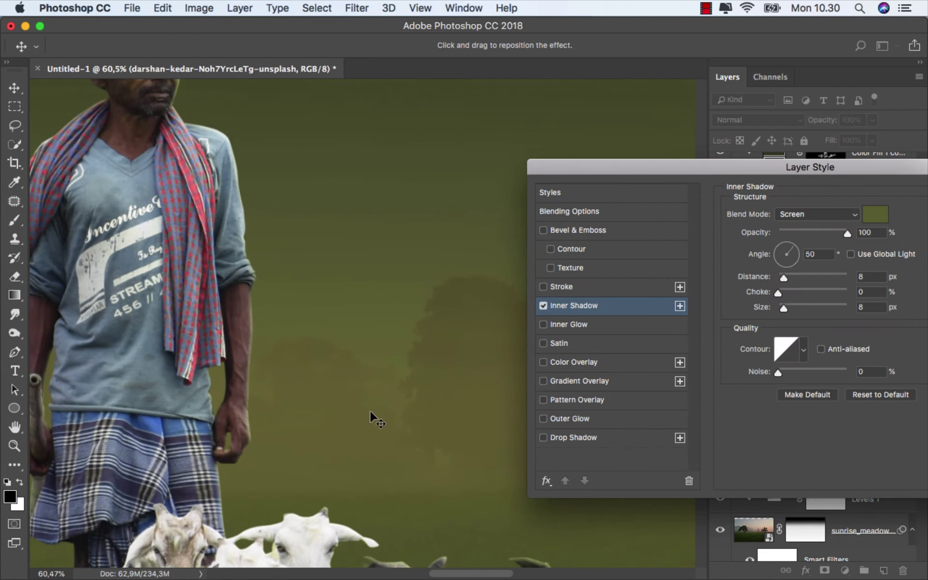
pyautogui.scroll(-1, 371, 412)
pyautogui.scroll(-2, 371, 412)
pyautogui.scroll(-1, 371, 412)
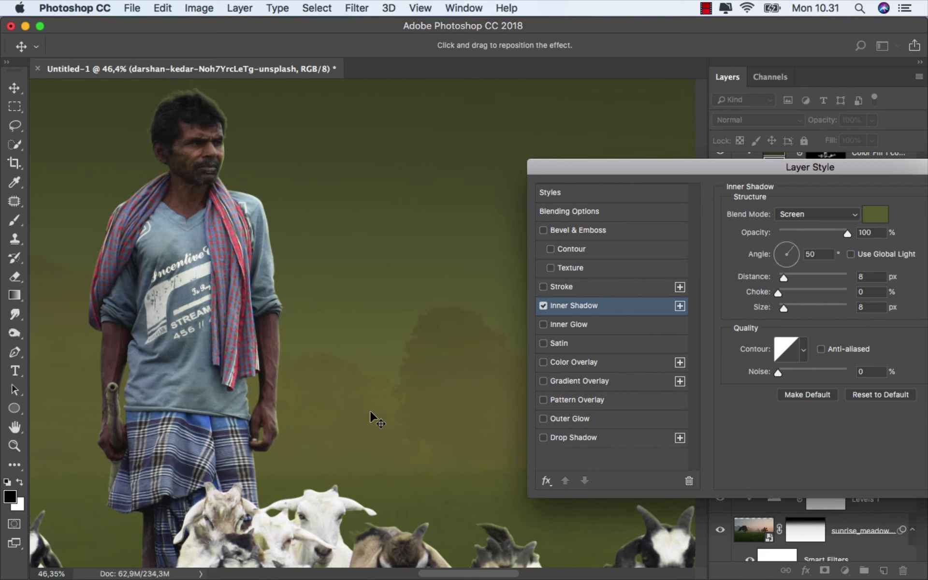
pyautogui.scroll(-1, 370, 412)
pyautogui.scroll(-1, 370, 411)
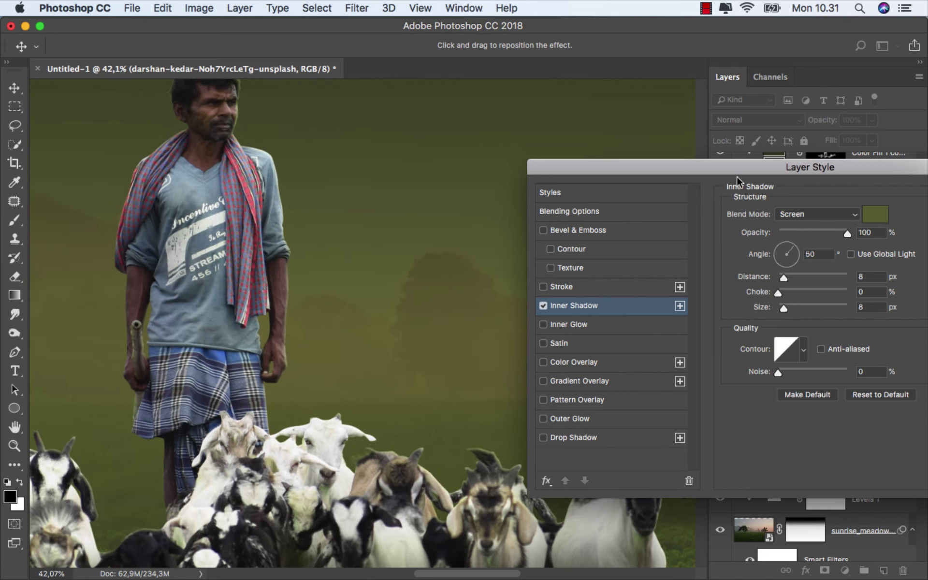
pyautogui.moveTo(736, 176); pyautogui.dragTo(525, 197)
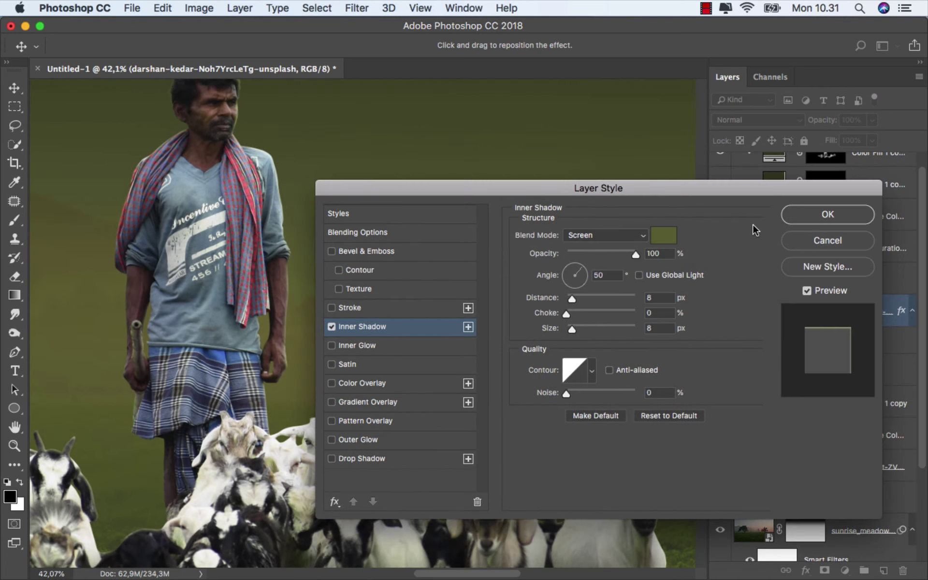
pyautogui.click(827, 214)
# Turn the Inner Shadow into its own layer, move it to the top, and mask it.
pyautogui.rightClick(801, 347)
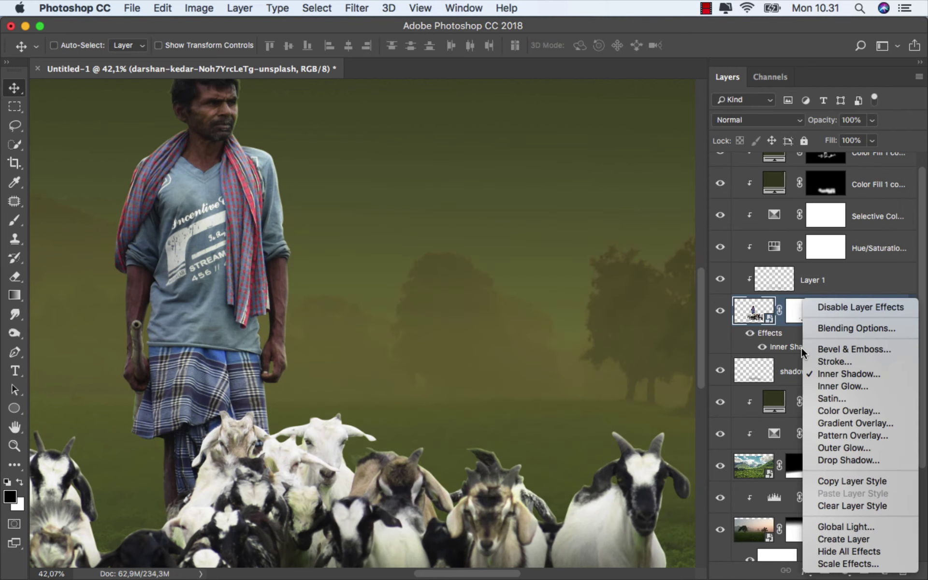
pyautogui.click(836, 541)
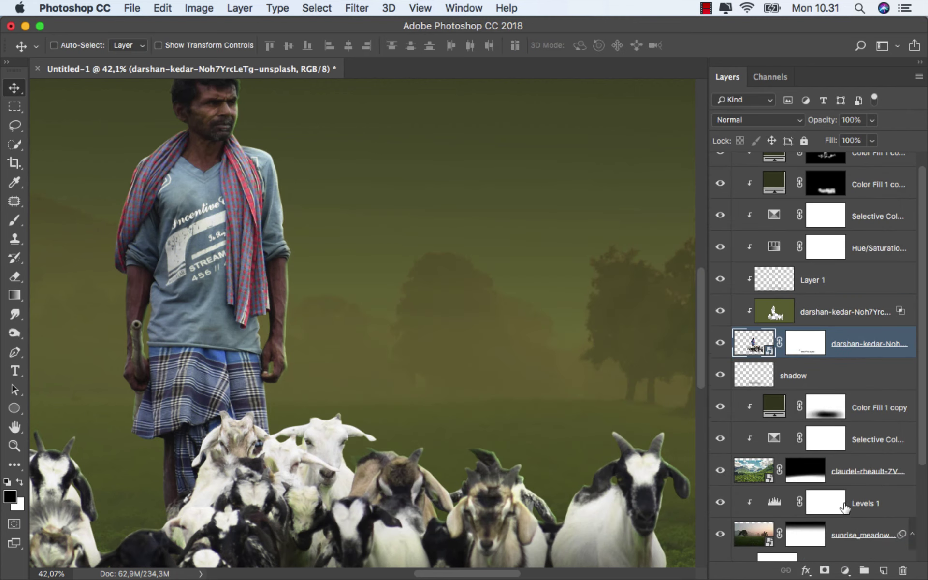
pyautogui.click(869, 313)
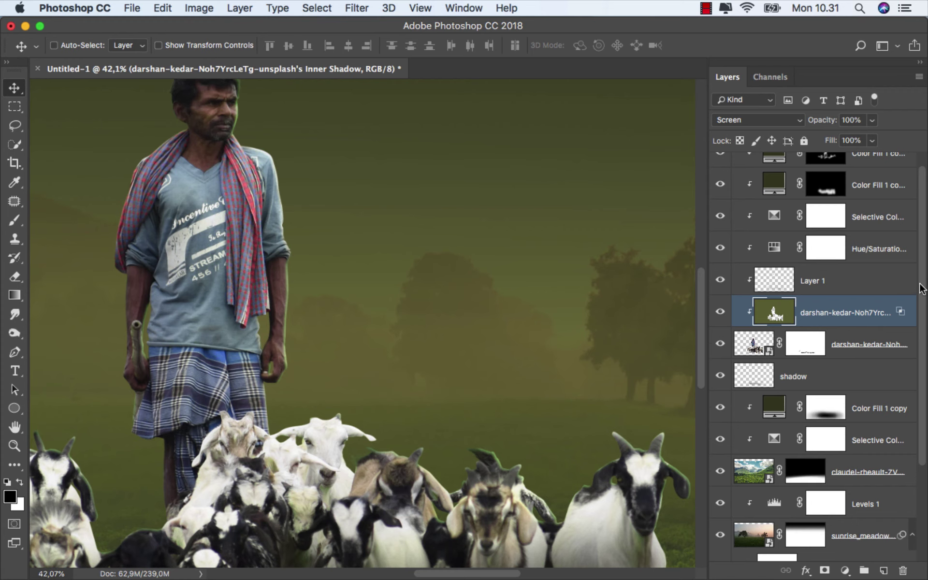
pyautogui.moveTo(922, 289); pyautogui.dragTo(923, 243)
pyautogui.moveTo(848, 322); pyautogui.dragTo(831, 161)
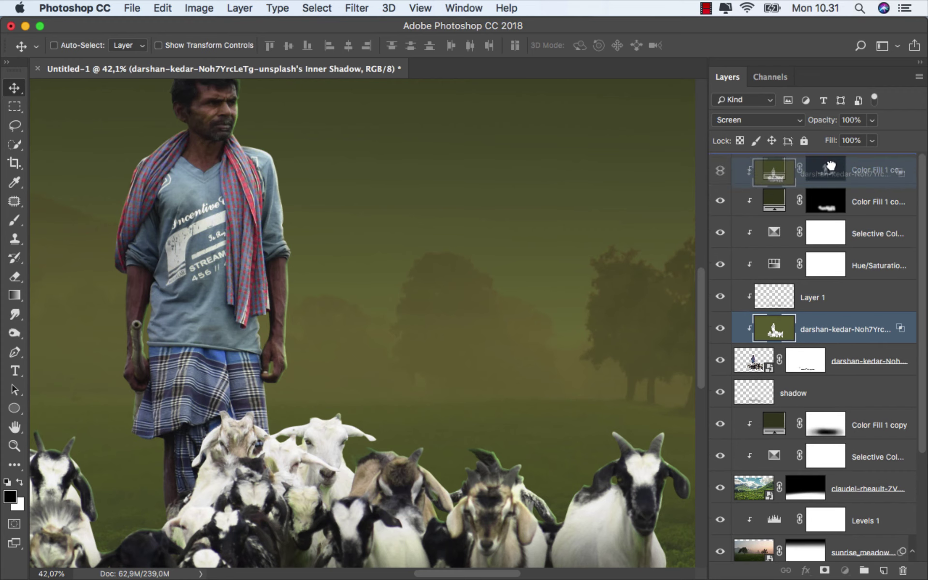
pyautogui.scroll(-1, 554, 303)
pyautogui.scroll(-5, 532, 316)
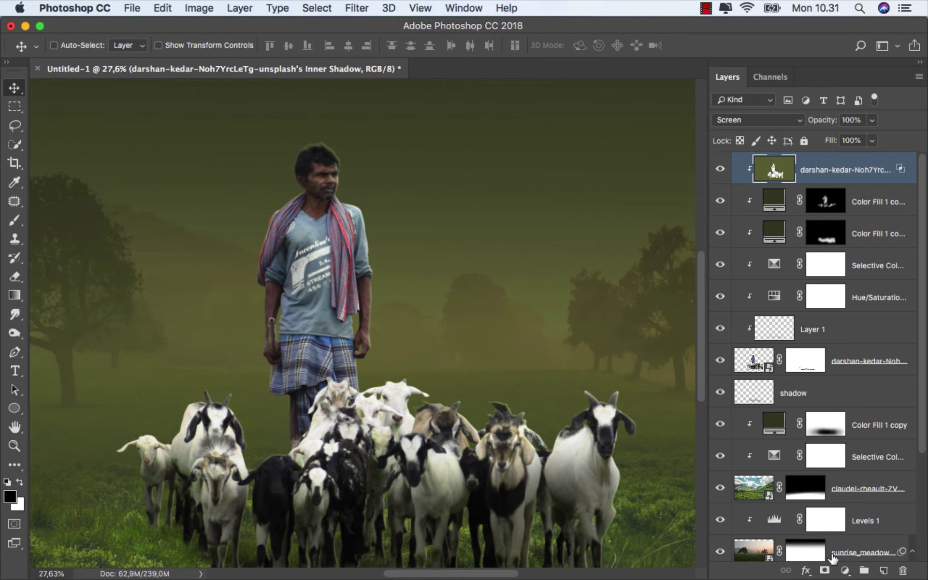
pyautogui.click(824, 571)
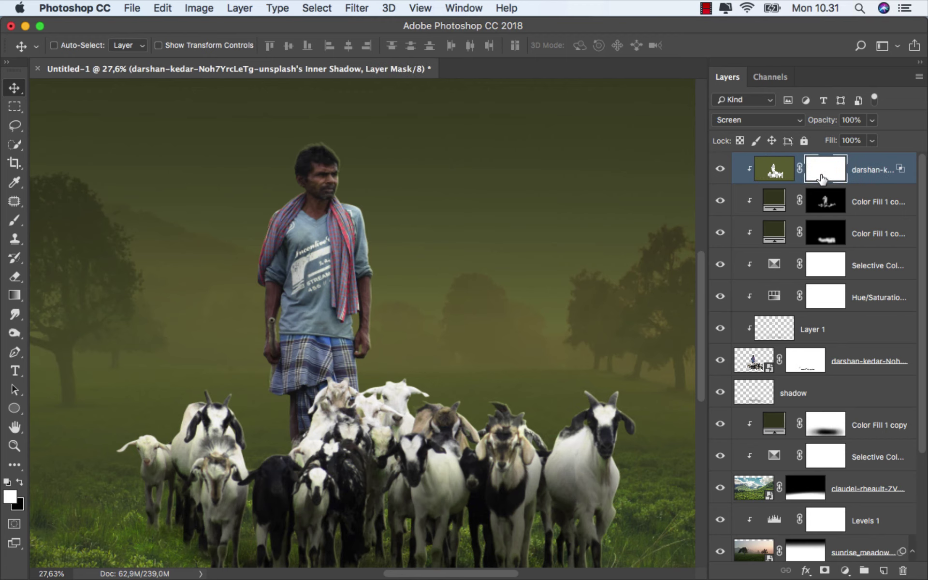
# Invert the Inner Shadow mask and set up a large soft round brush at full opacity.
pyautogui.press('super+i')
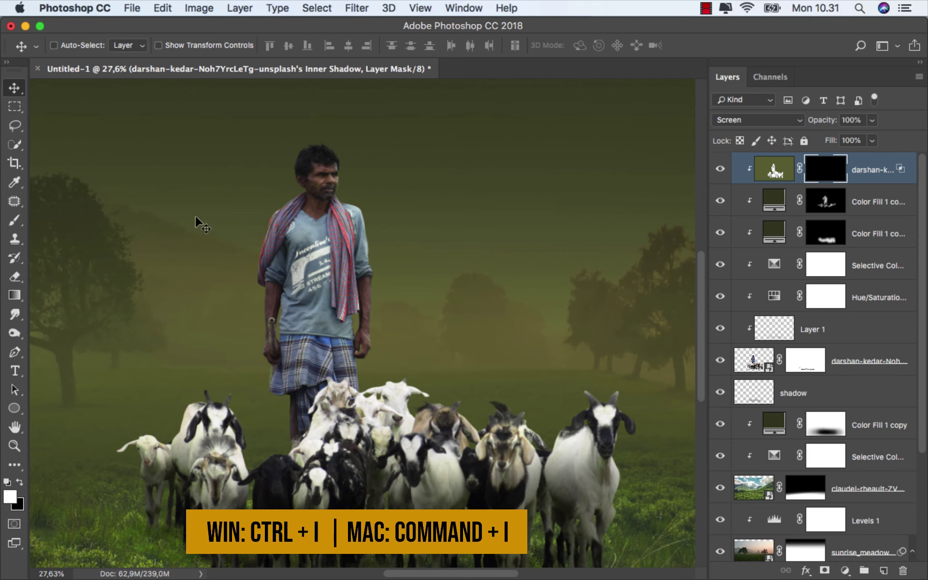
pyautogui.click(15, 220)
pyautogui.click(54, 221)
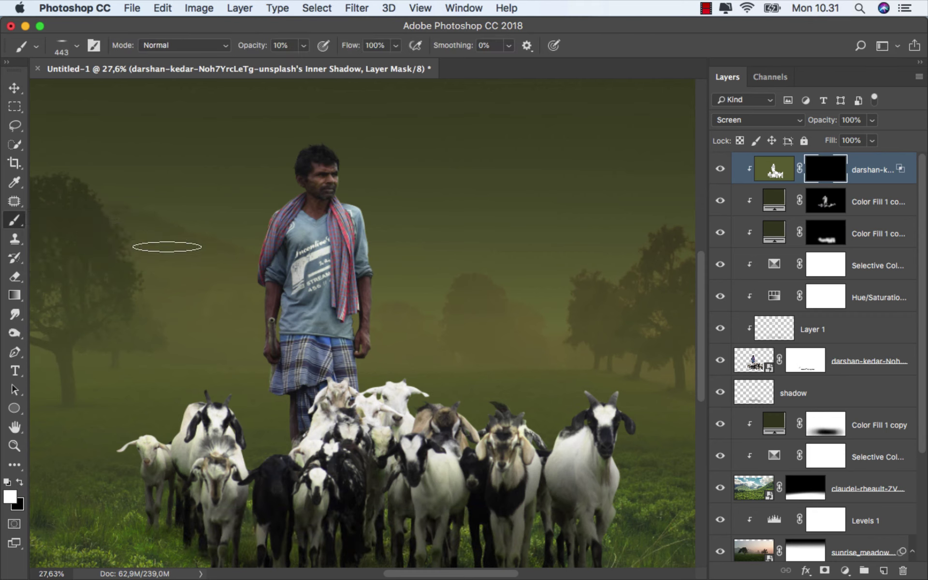
pyautogui.rightClick(247, 248)
pyautogui.click(313, 389)
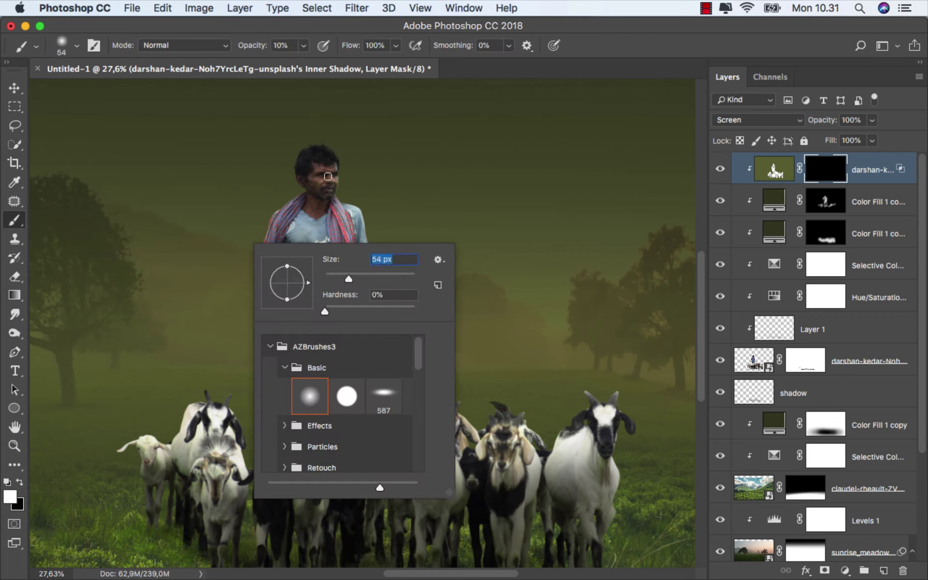
pyautogui.click(304, 46)
pyautogui.click(363, 32)
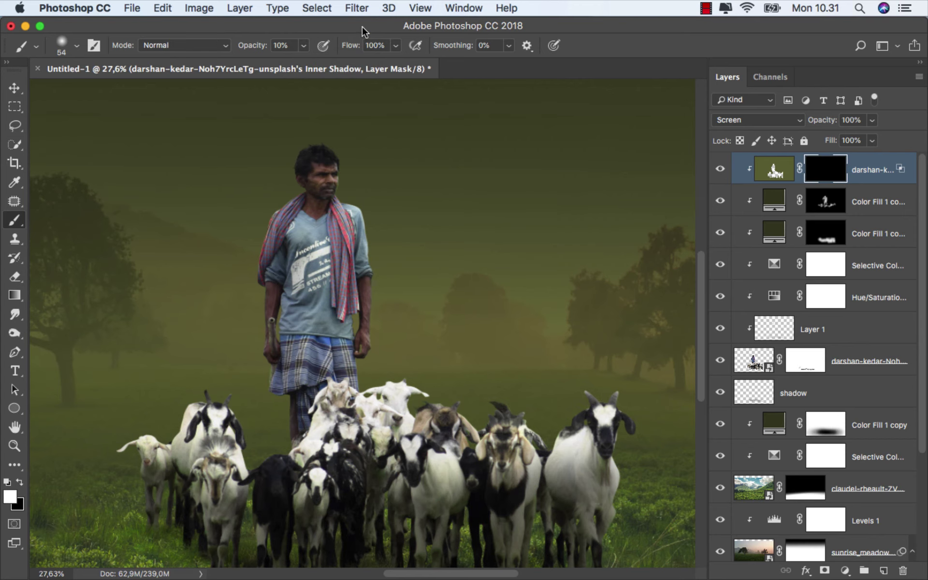
pyautogui.scroll(2, 364, 183)
pyautogui.scroll(2, 363, 190)
pyautogui.moveTo(362, 193)
pyautogui.mouseDown()
pyautogui.moveTo(323, 179)
pyautogui.moveTo(361, 235)
pyautogui.moveTo(393, 382)
pyautogui.mouseUp()
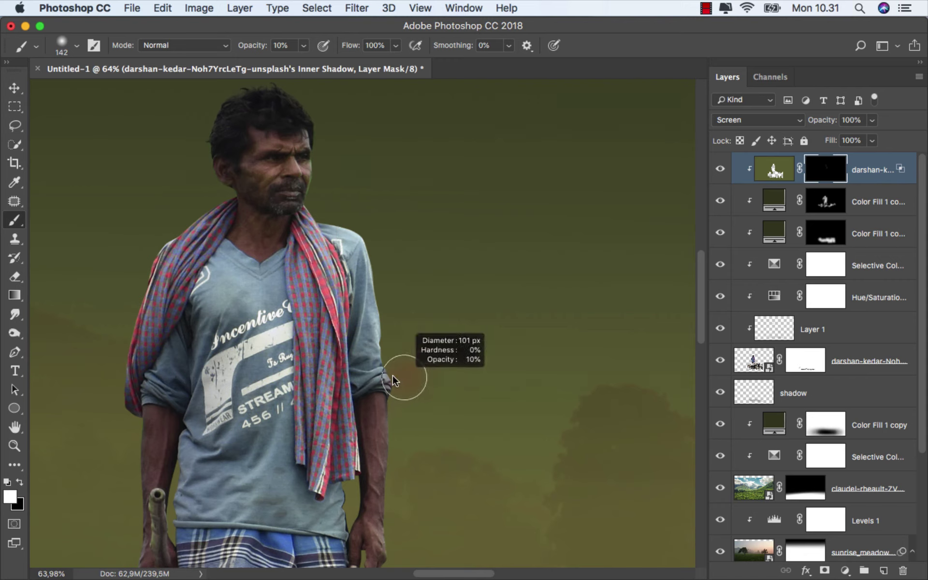
pyautogui.click(303, 46)
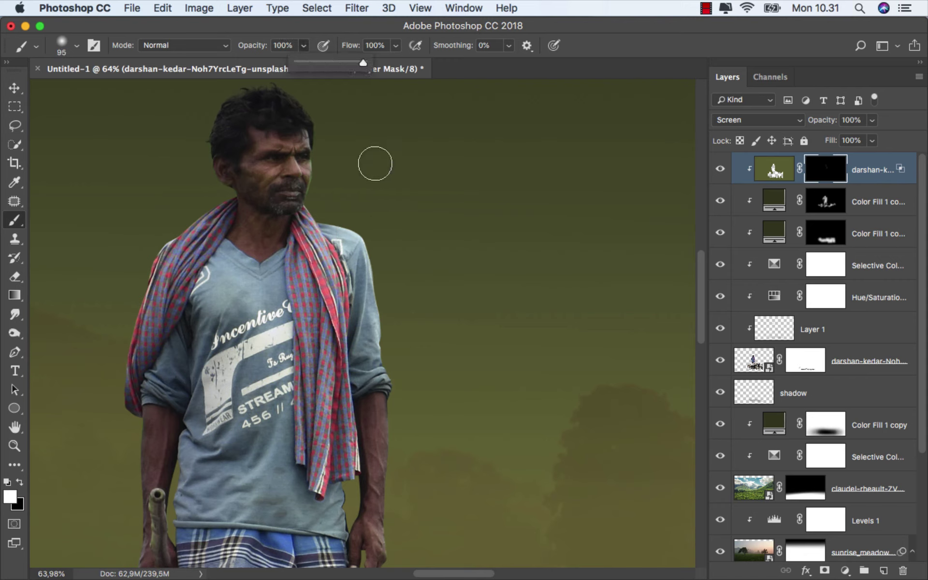
pyautogui.click(319, 191)
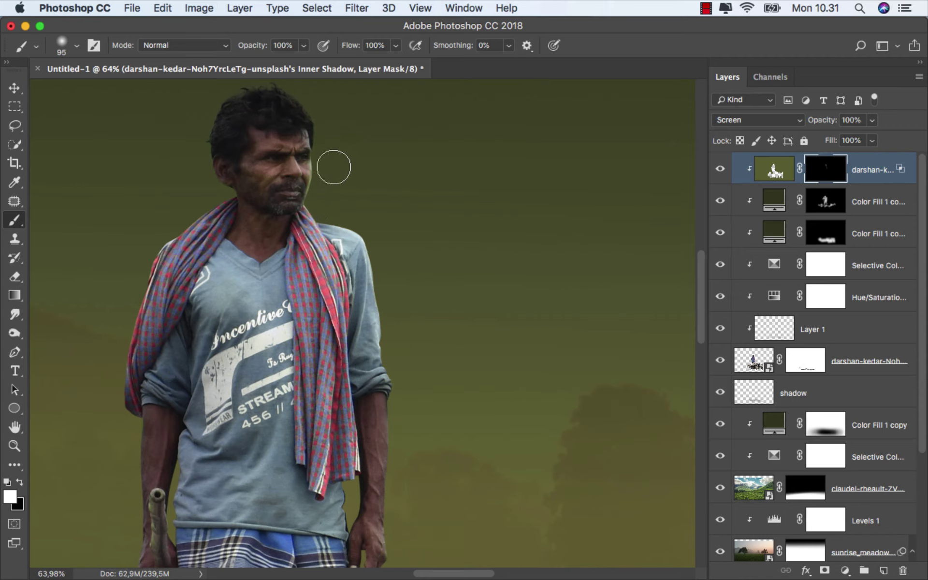
# Paint white rim light along the goats' horn, ear and leg edges.
pyautogui.moveTo(335, 171); pyautogui.dragTo(341, 250)
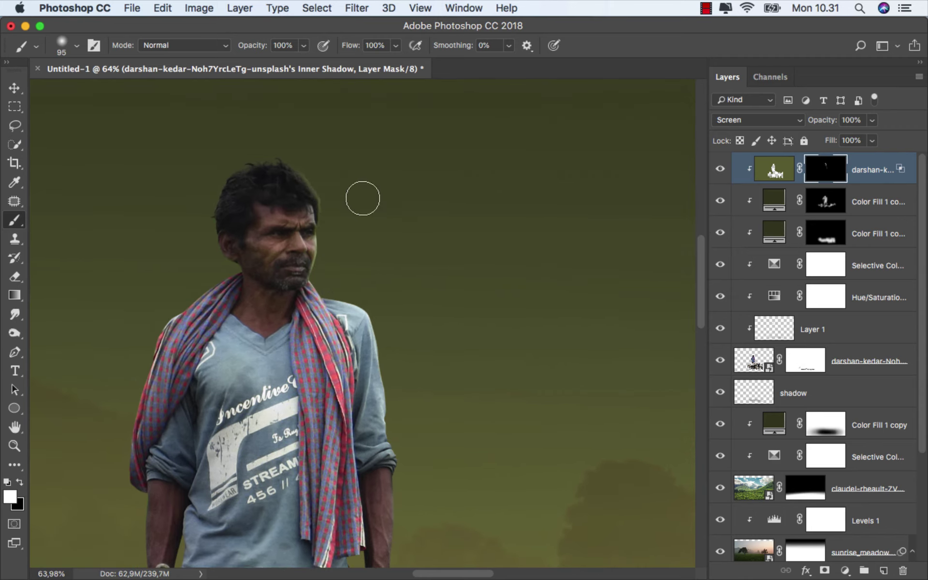
pyautogui.moveTo(355, 244); pyautogui.dragTo(275, 175)
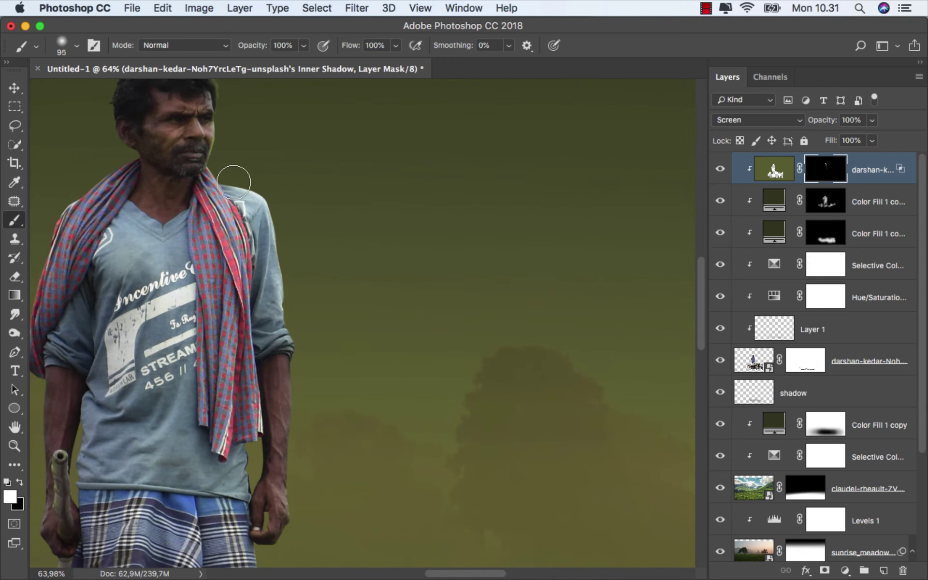
pyautogui.moveTo(291, 448); pyautogui.dragTo(311, 255)
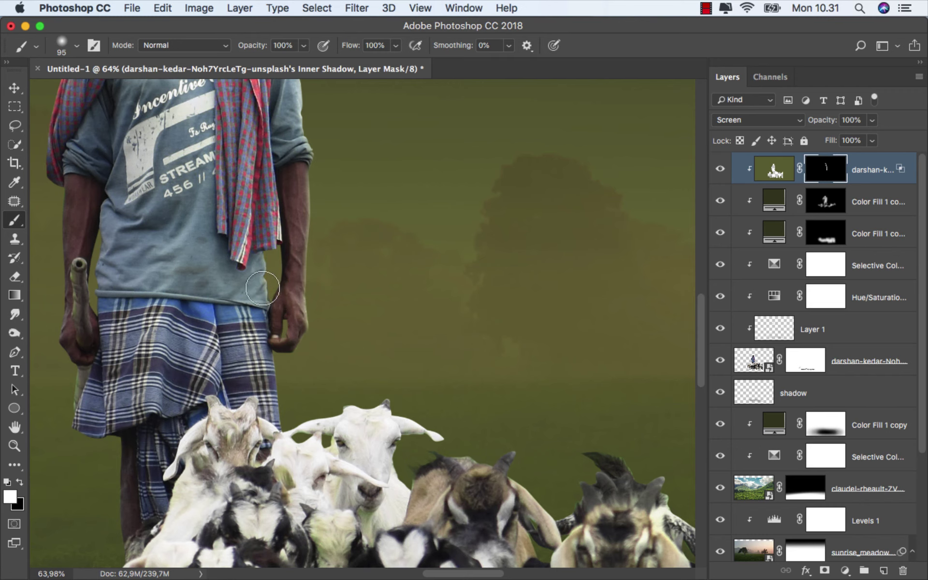
pyautogui.moveTo(290, 420); pyautogui.dragTo(258, 298)
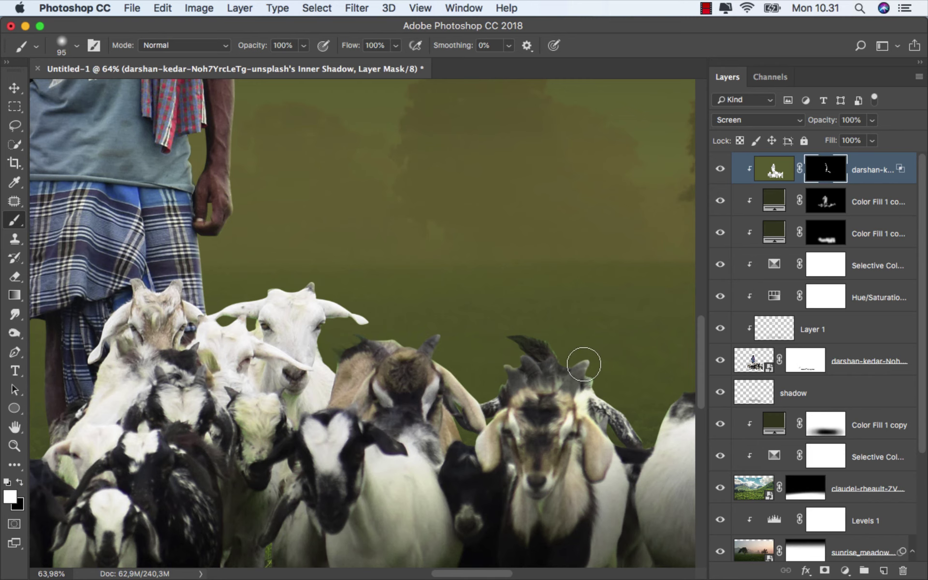
pyautogui.moveTo(584, 363); pyautogui.dragTo(406, 297)
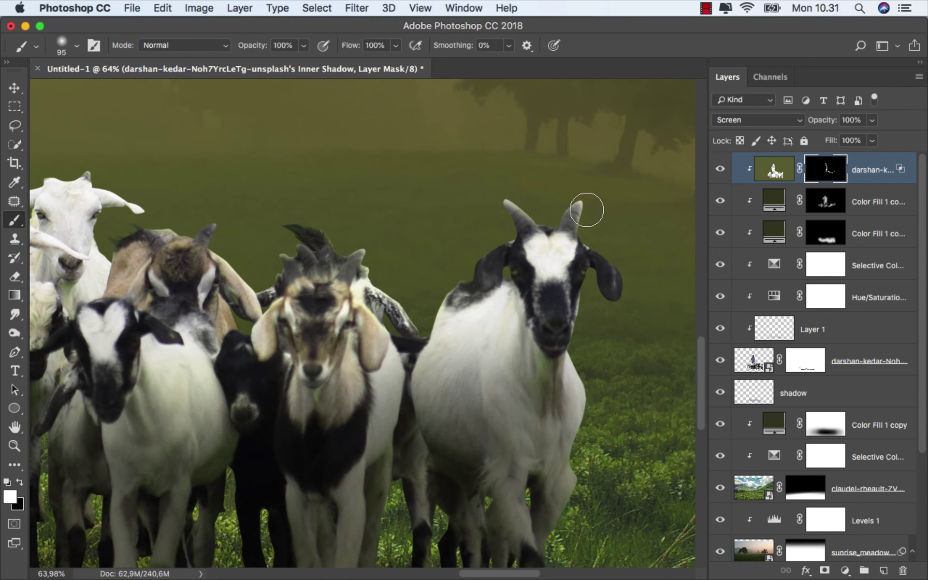
pyautogui.moveTo(586, 210); pyautogui.dragTo(622, 267)
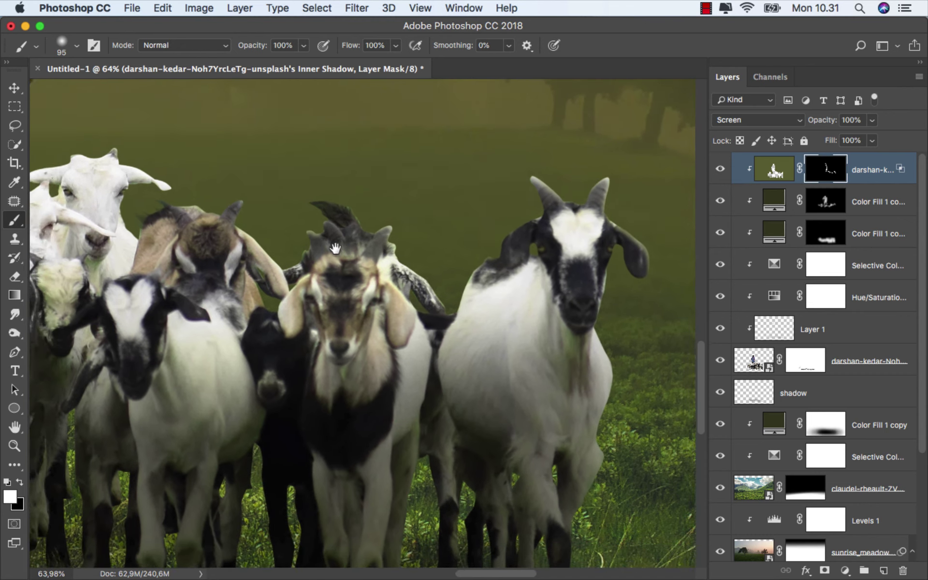
pyautogui.moveTo(397, 293); pyautogui.dragTo(313, 157)
pyautogui.moveTo(482, 355)
pyautogui.mouseDown()
pyautogui.moveTo(462, 409)
pyautogui.moveTo(257, 374)
pyautogui.moveTo(203, 253)
pyautogui.moveTo(309, 280)
pyautogui.mouseUp()
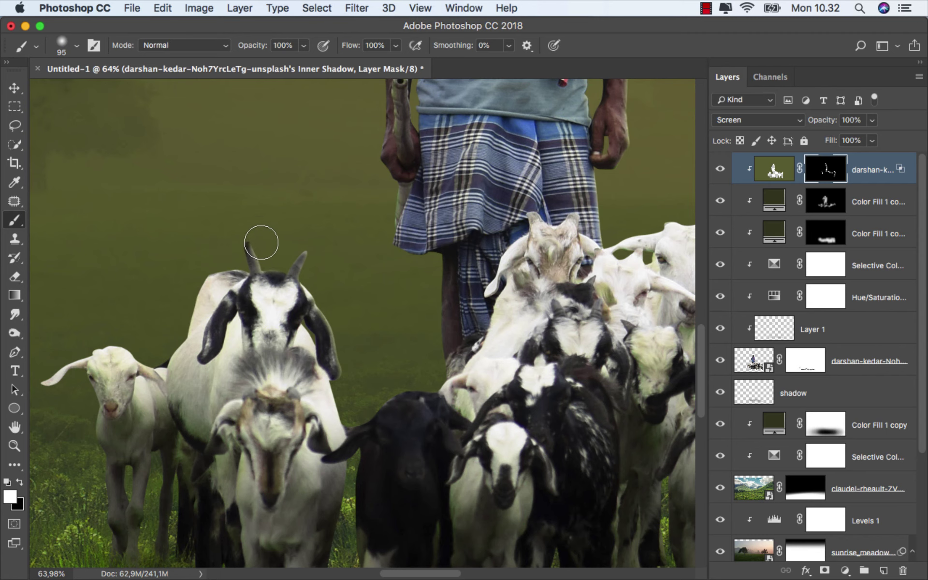
pyautogui.scroll(-2, 276, 243)
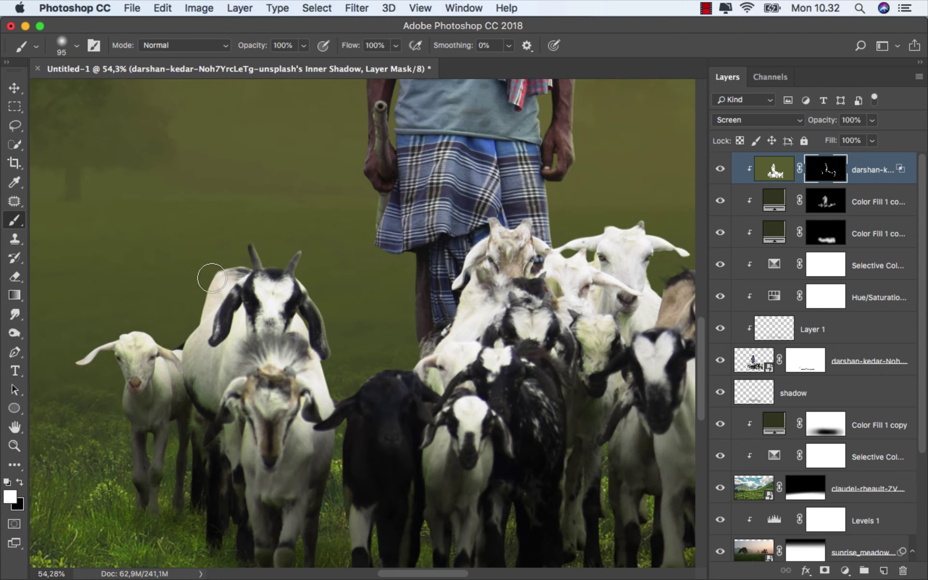
pyautogui.scroll(-2, 263, 301)
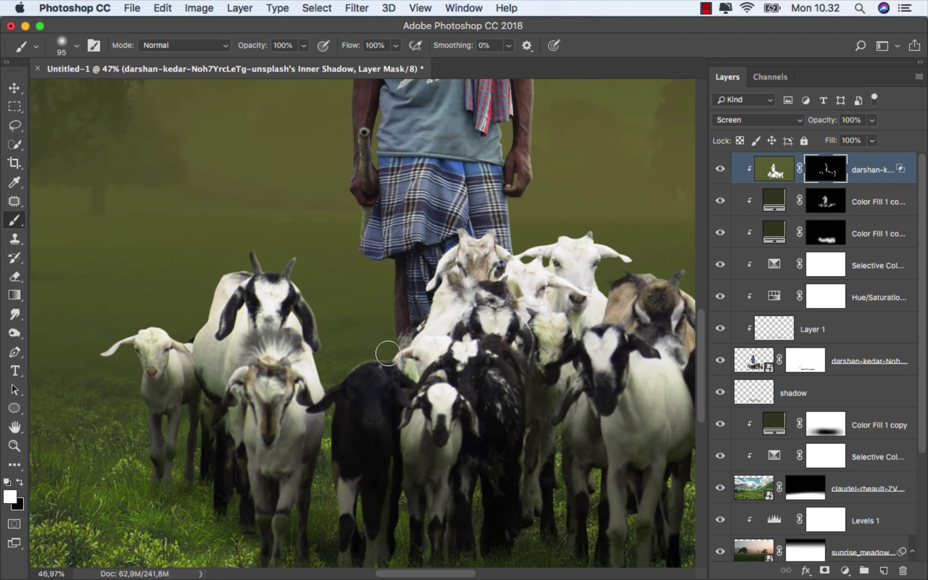
pyautogui.scroll(-1, 282, 285)
pyautogui.scroll(-1, 317, 286)
pyautogui.scroll(-1, 319, 284)
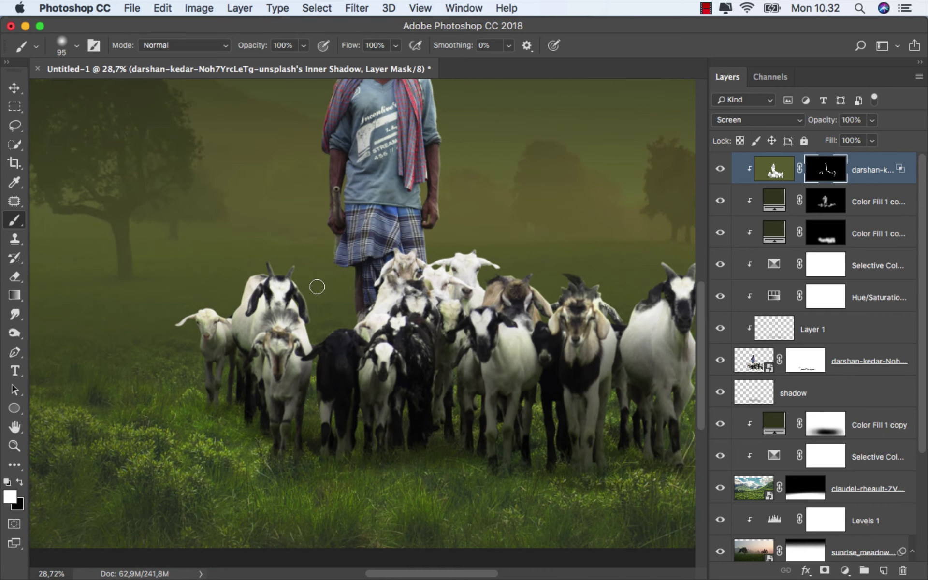
pyautogui.scroll(-2, 317, 286)
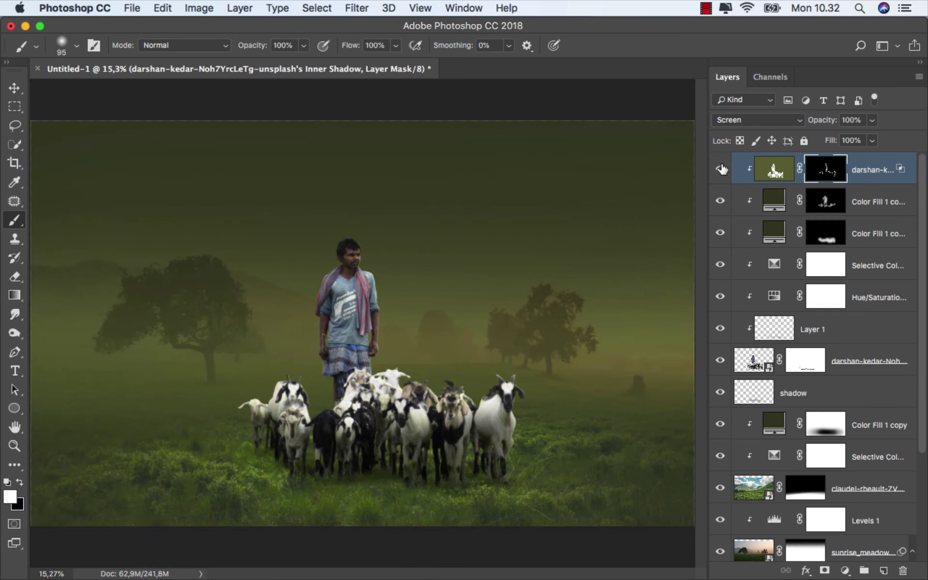
# Stamp all visible layers into new Layer 2 and convert it to a smart object.
pyautogui.press('super+2')
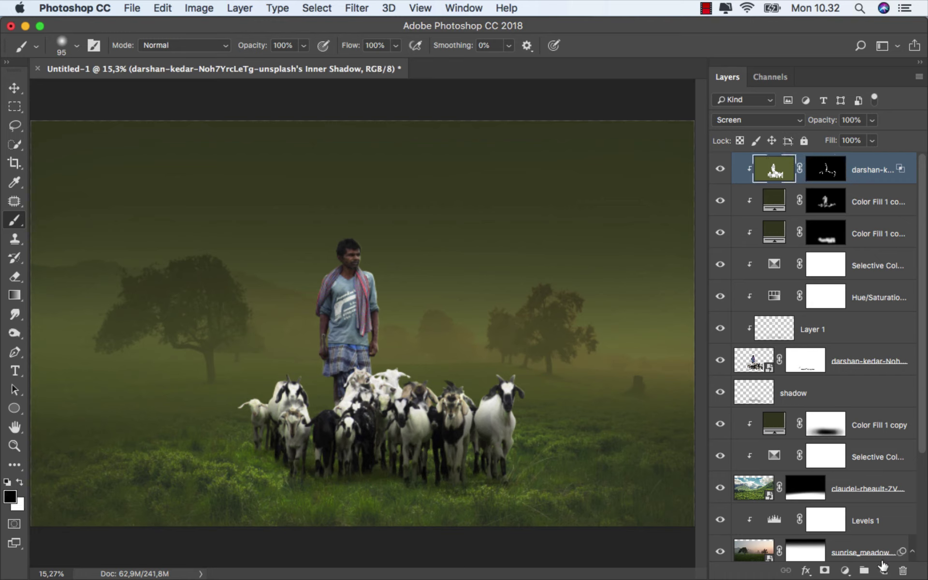
pyautogui.click(883, 570)
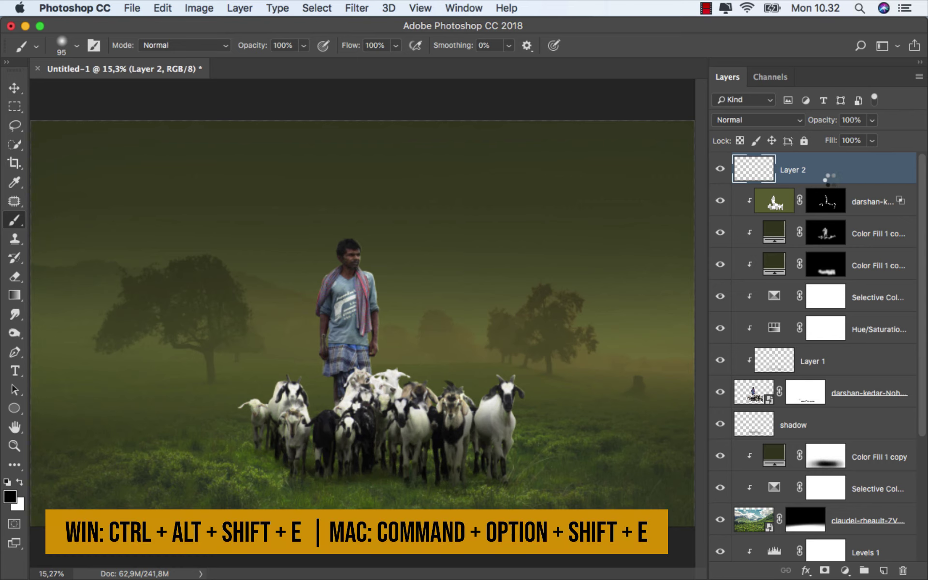
pyautogui.press('super+alt+shift+e')
pyautogui.rightClick(825, 160)
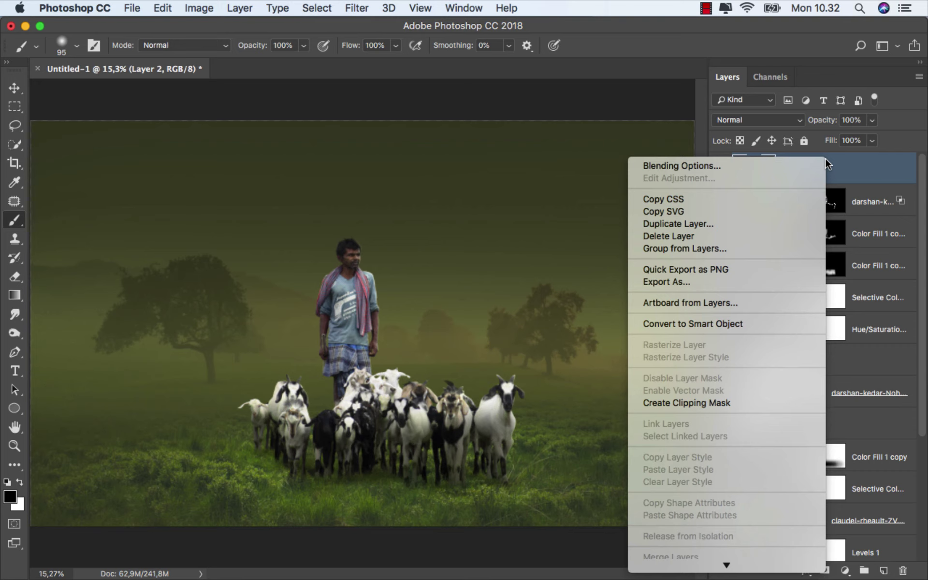
pyautogui.click(754, 324)
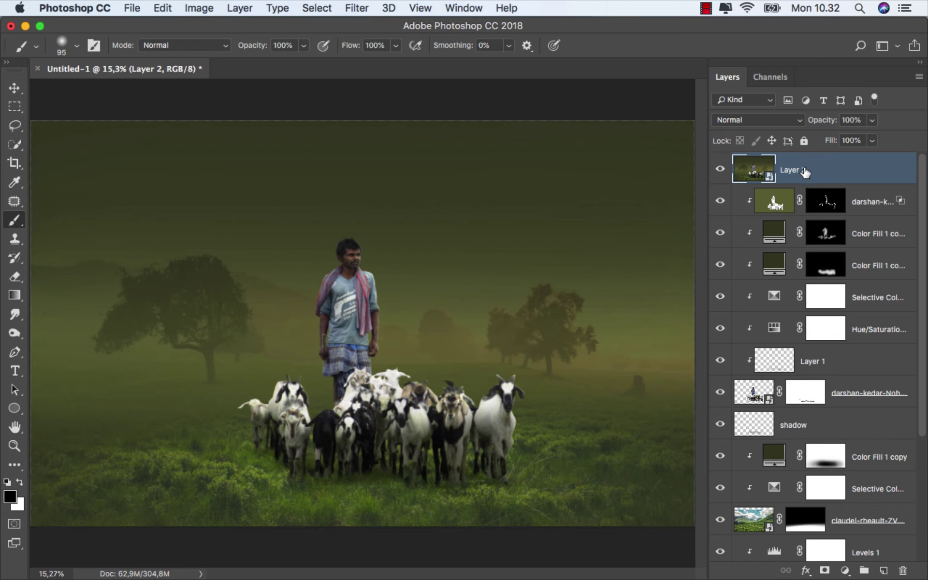
pyautogui.click(369, 8)
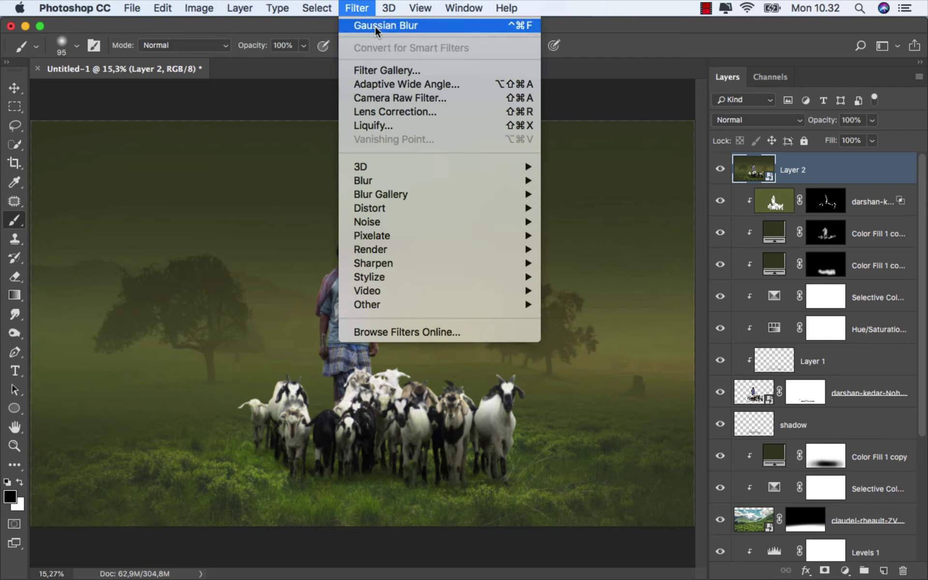
# In Camera Raw calibration, set Blue Primary hue -20, saturation +10 and Green Primary hue -10.
pyautogui.click(450, 99)
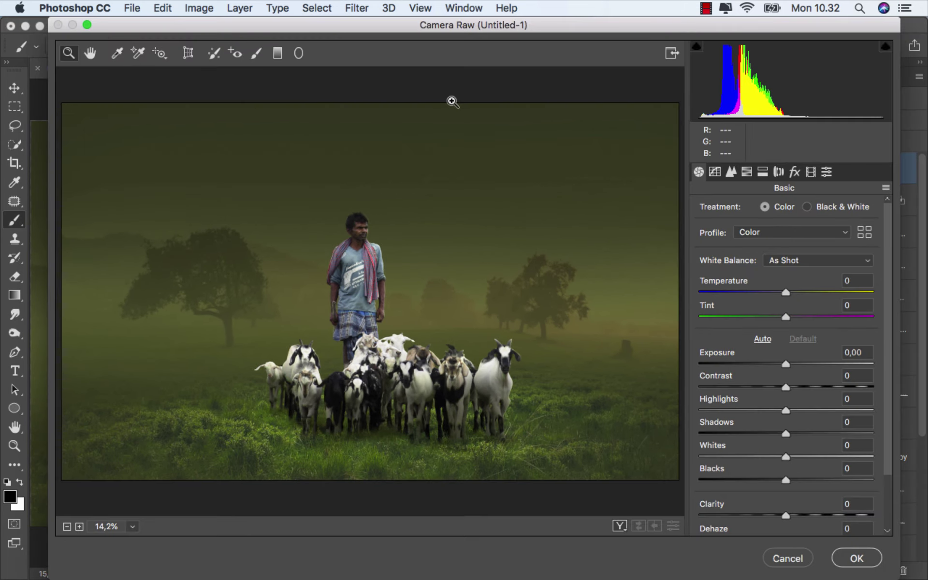
pyautogui.click(811, 173)
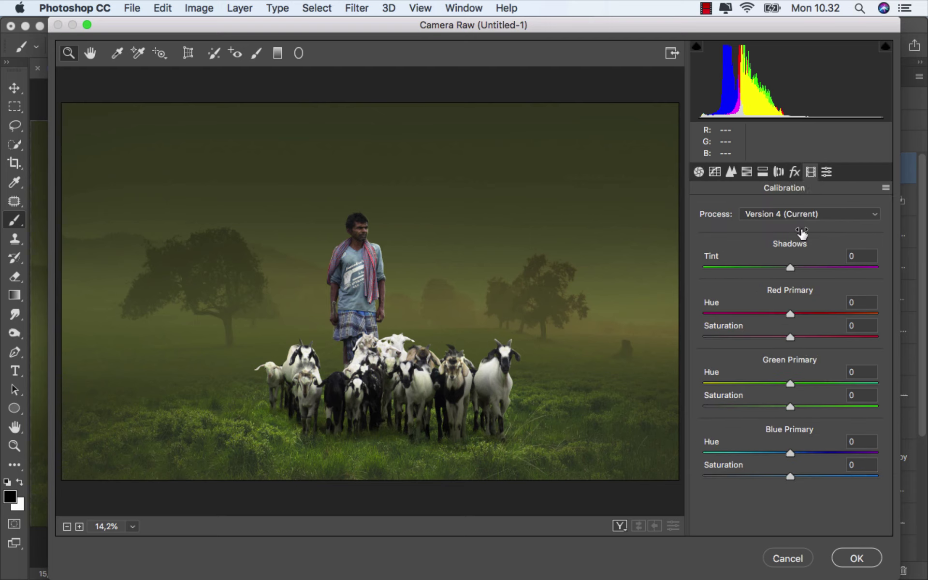
pyautogui.moveTo(790, 454); pyautogui.dragTo(771, 454)
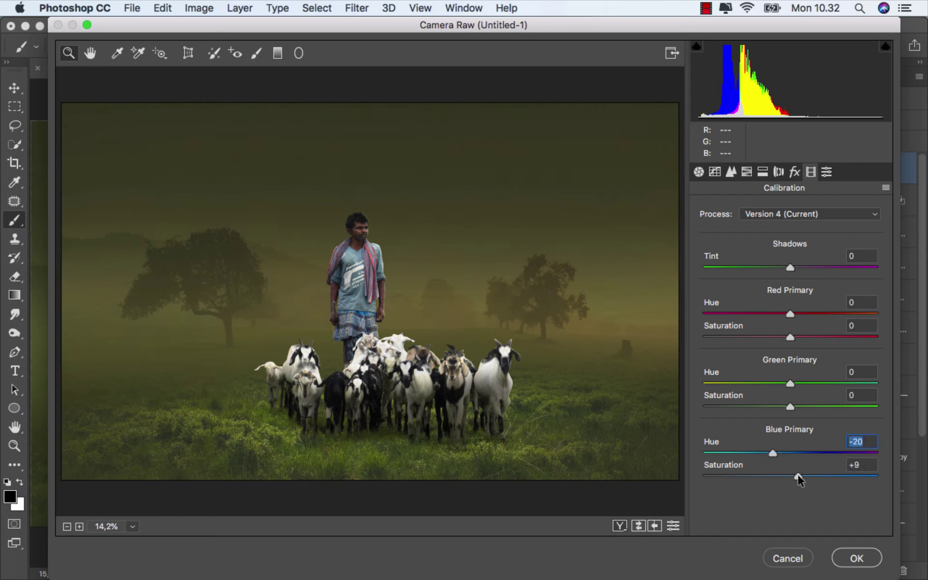
pyautogui.moveTo(797, 473); pyautogui.dragTo(798, 475)
pyautogui.moveTo(790, 383)
pyautogui.mouseDown()
pyautogui.moveTo(690, 378)
pyautogui.moveTo(781, 378)
pyautogui.mouseUp()
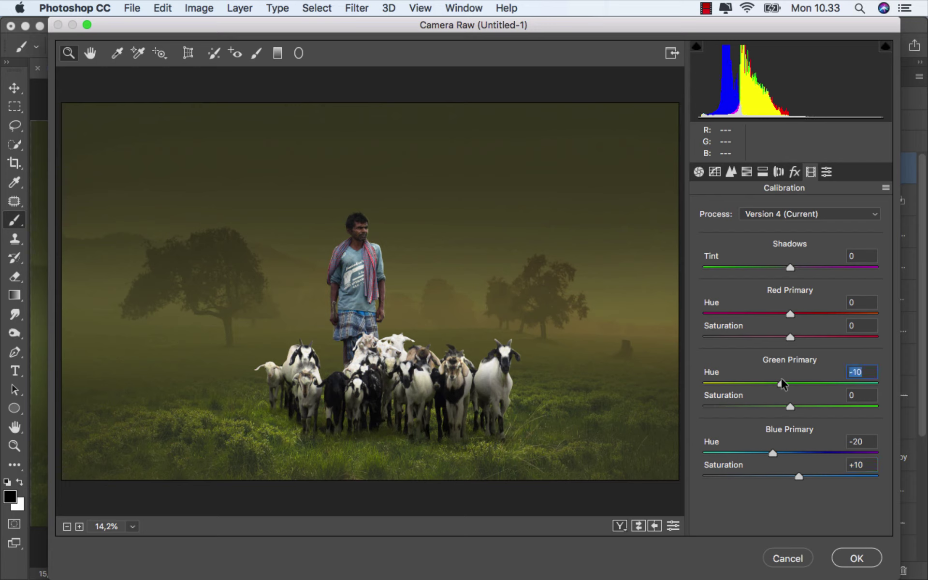
pyautogui.click(762, 172)
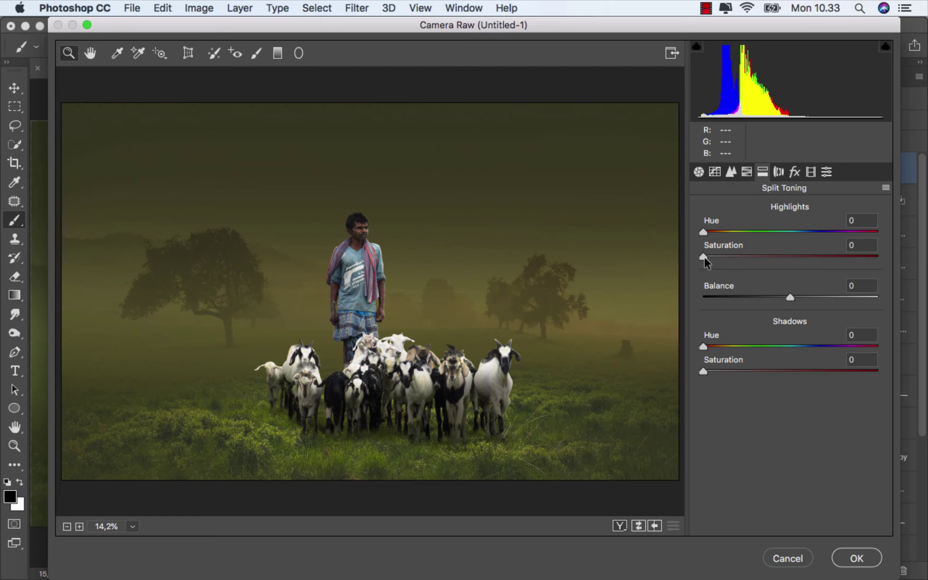
# Set split toning highlights to hue 98, saturation 10, and shadows saturation to 8.
pyautogui.moveTo(703, 257)
pyautogui.mouseDown()
pyautogui.moveTo(790, 248)
pyautogui.moveTo(723, 251)
pyautogui.mouseUp()
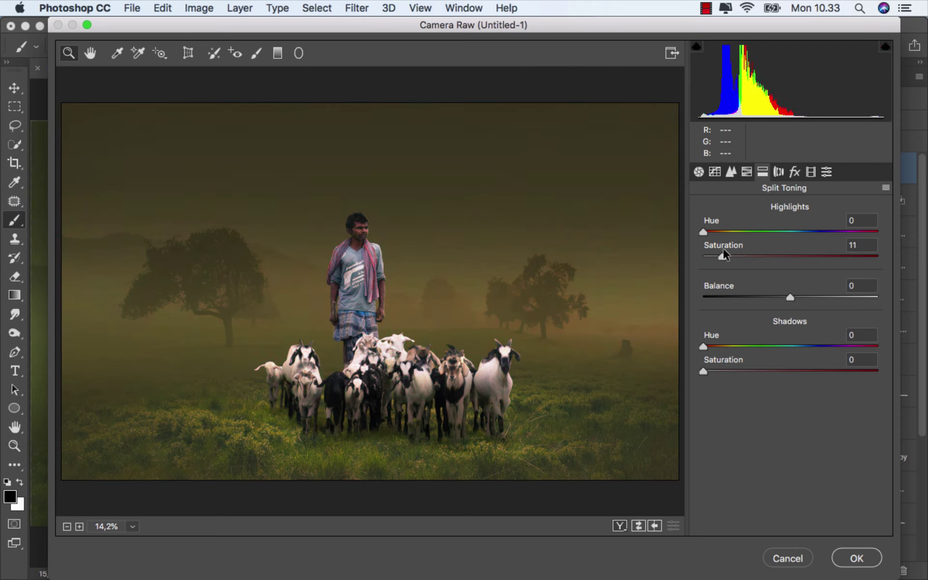
pyautogui.moveTo(723, 248); pyautogui.dragTo(753, 235)
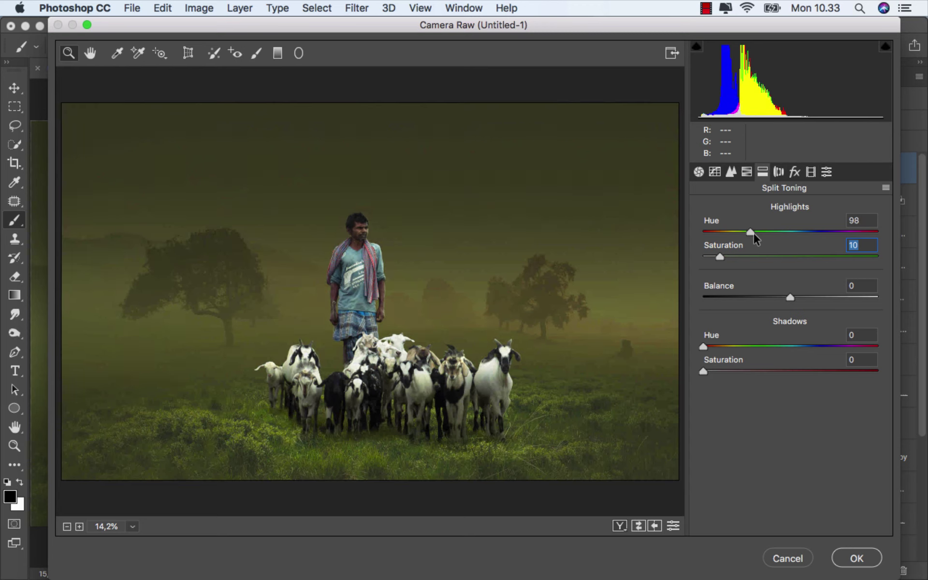
pyautogui.click(753, 233)
pyautogui.moveTo(707, 370)
pyautogui.mouseDown()
pyautogui.moveTo(766, 358)
pyautogui.moveTo(722, 357)
pyautogui.mouseUp()
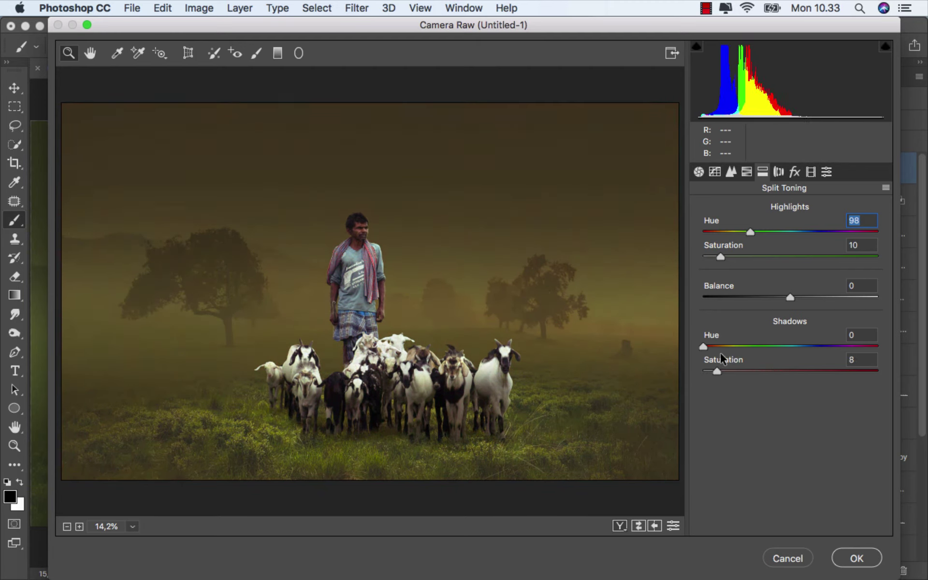
# Compare the toned image with the original, then apply the Camera Raw filter.
pyautogui.click(638, 526)
pyautogui.click(638, 525)
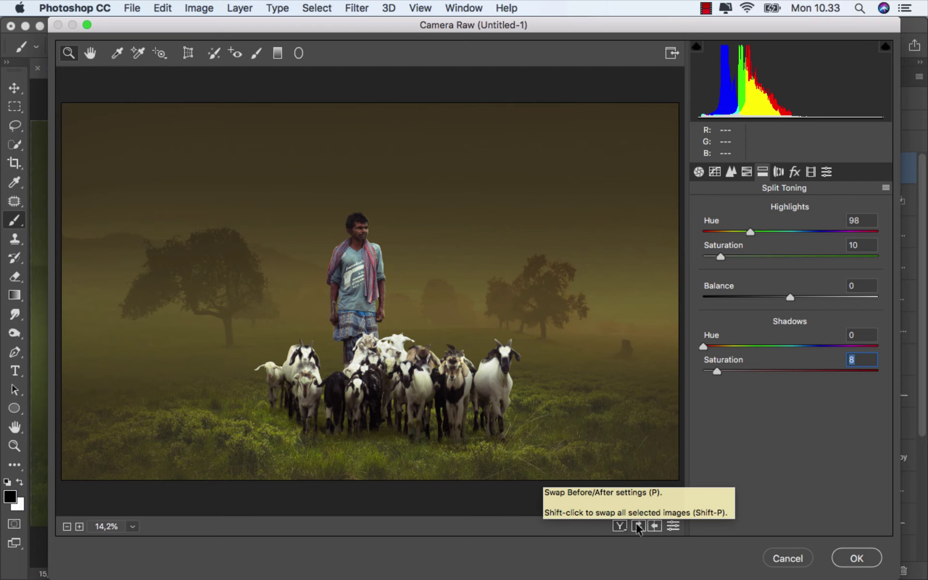
pyautogui.click(856, 558)
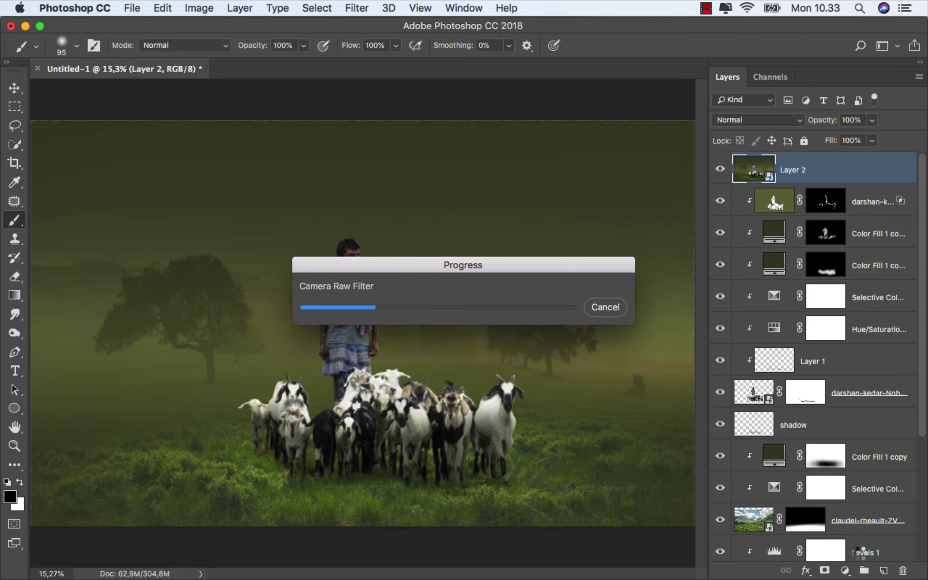